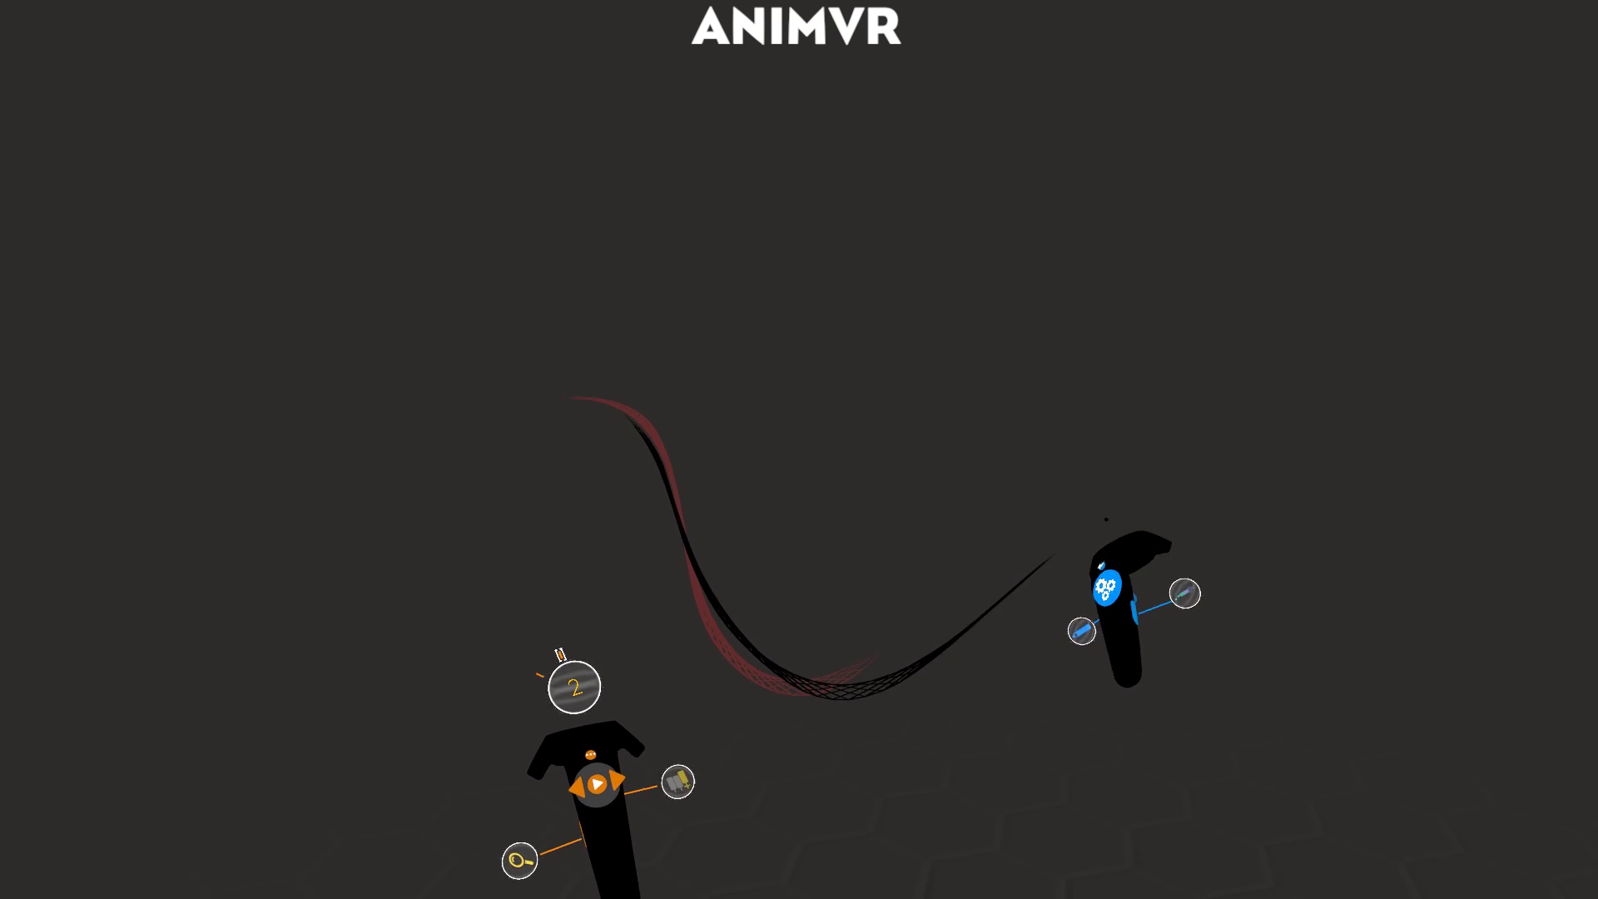
Draw a wave-shaped black ink curve across successive frames and adjust the onion skin levels.
left_click_drag(915, 622, 1064, 453)
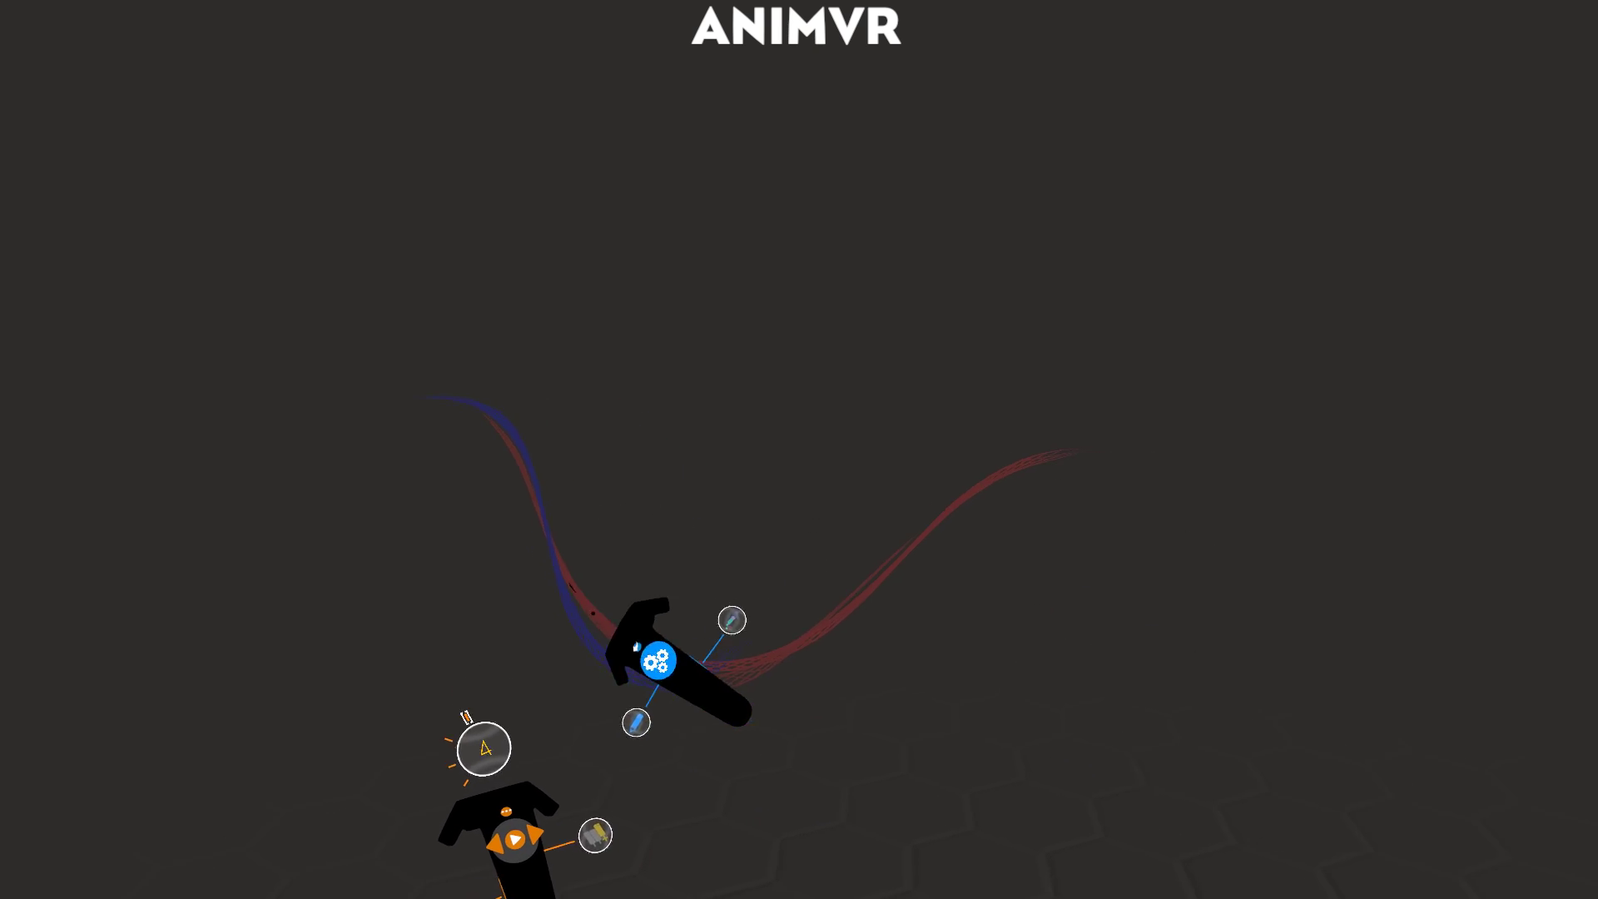
left_click_drag(612, 606, 1206, 463)
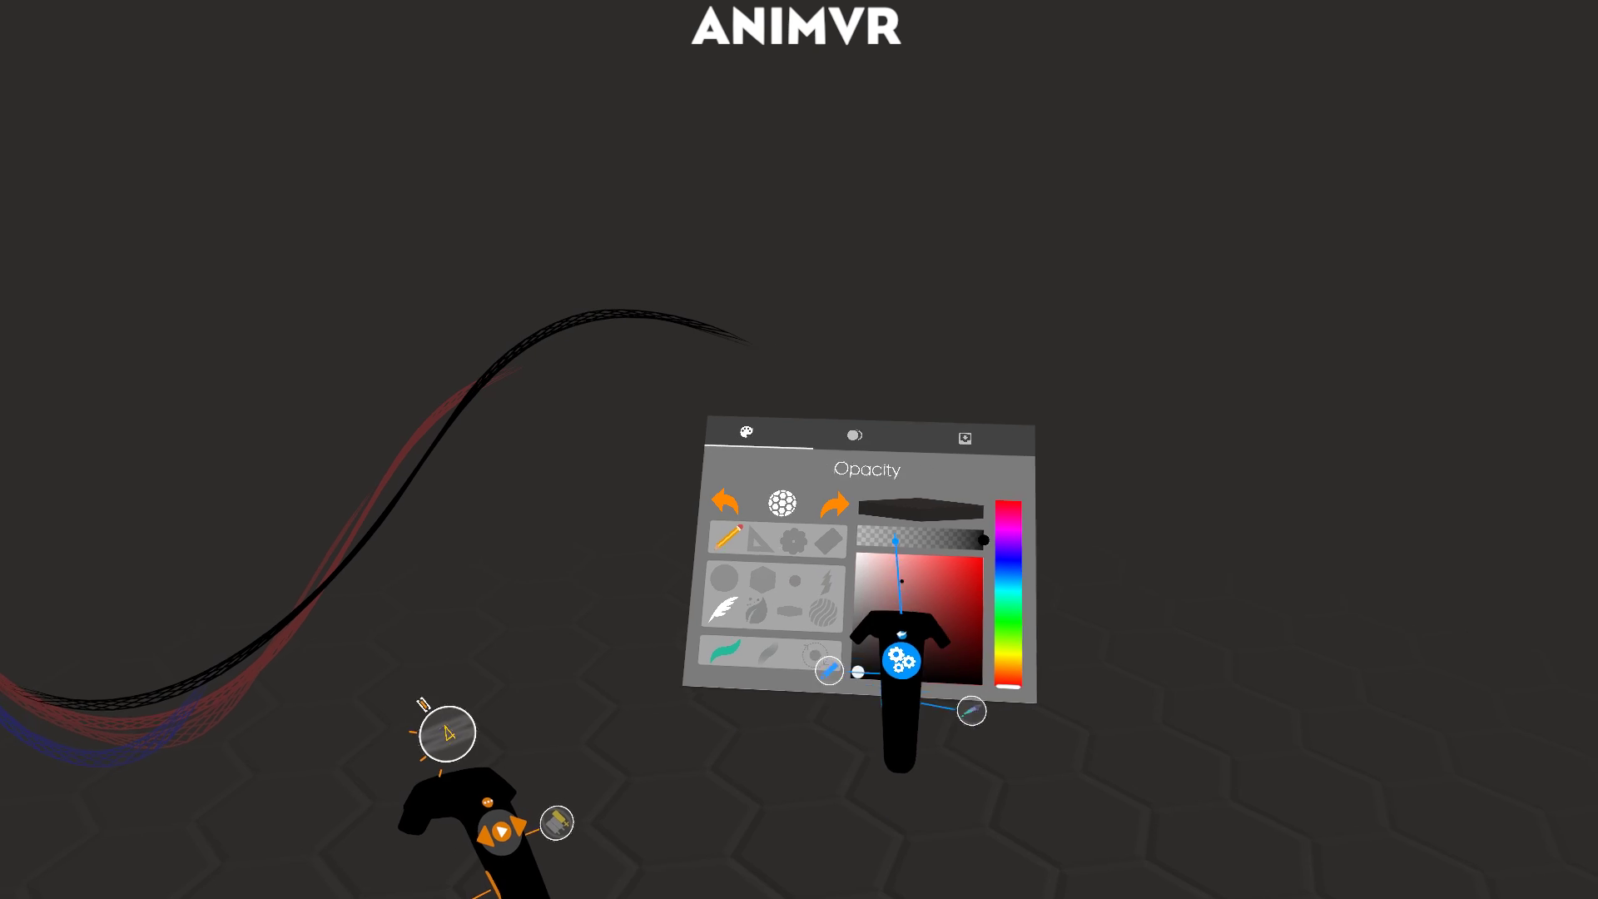
left_click(841, 511)
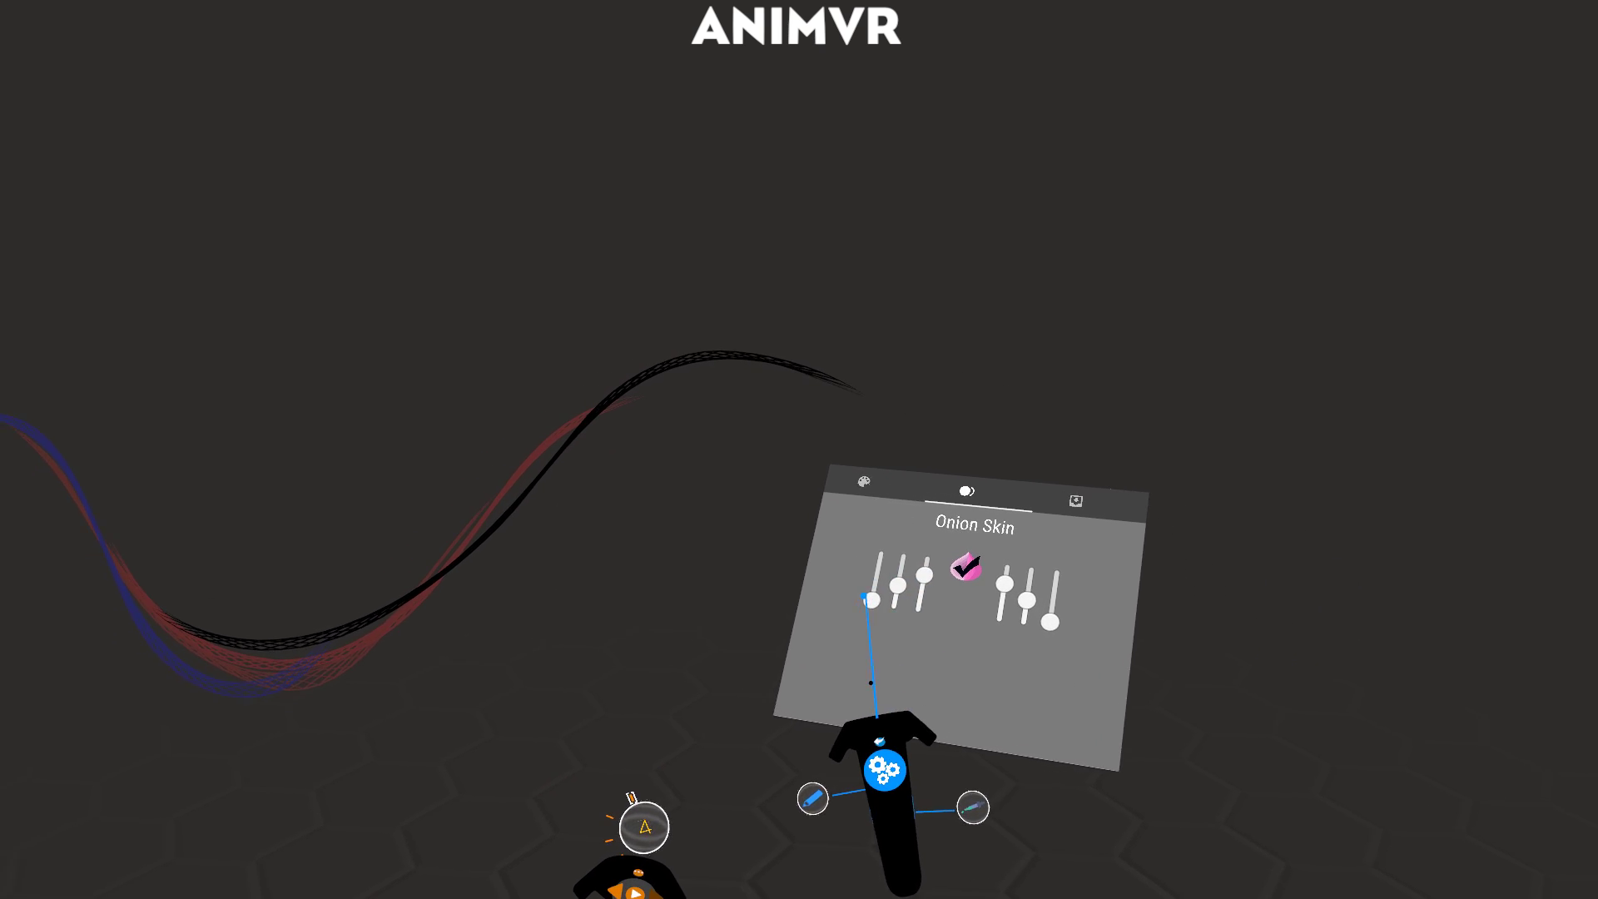
mouse_move(918, 591)
left_mouse_down()
mouse_move(1094, 578)
mouse_move(992, 562)
mouse_move(942, 597)
left_mouse_up()
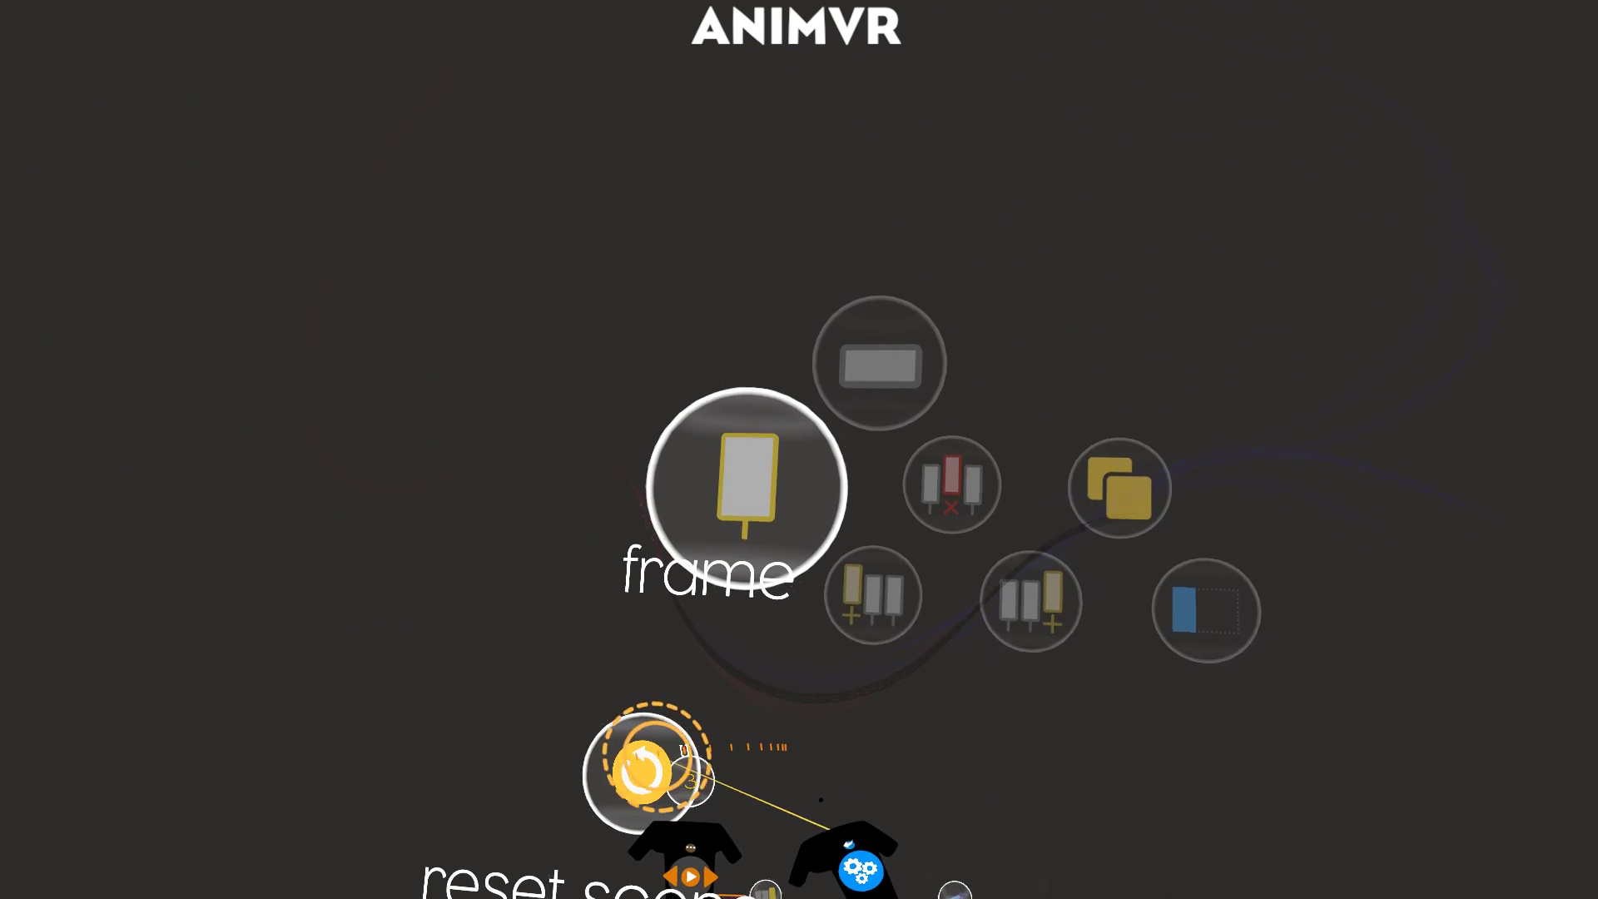
Reset the scene and clone the current frame of the circle drawing.
left_click(643, 769)
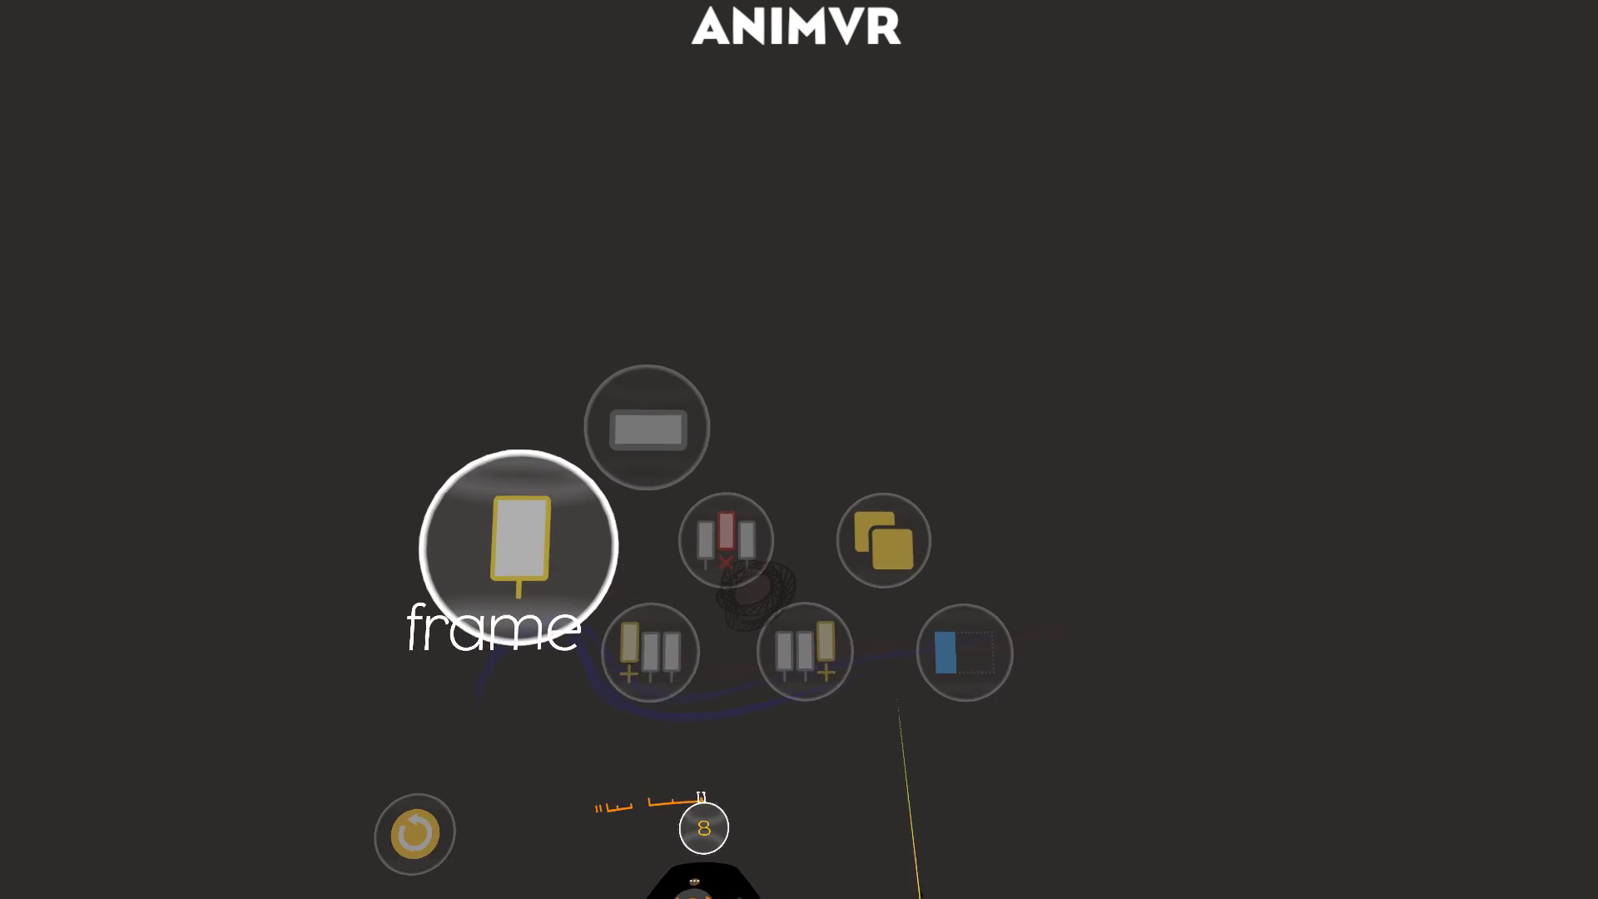
left_click(753, 417)
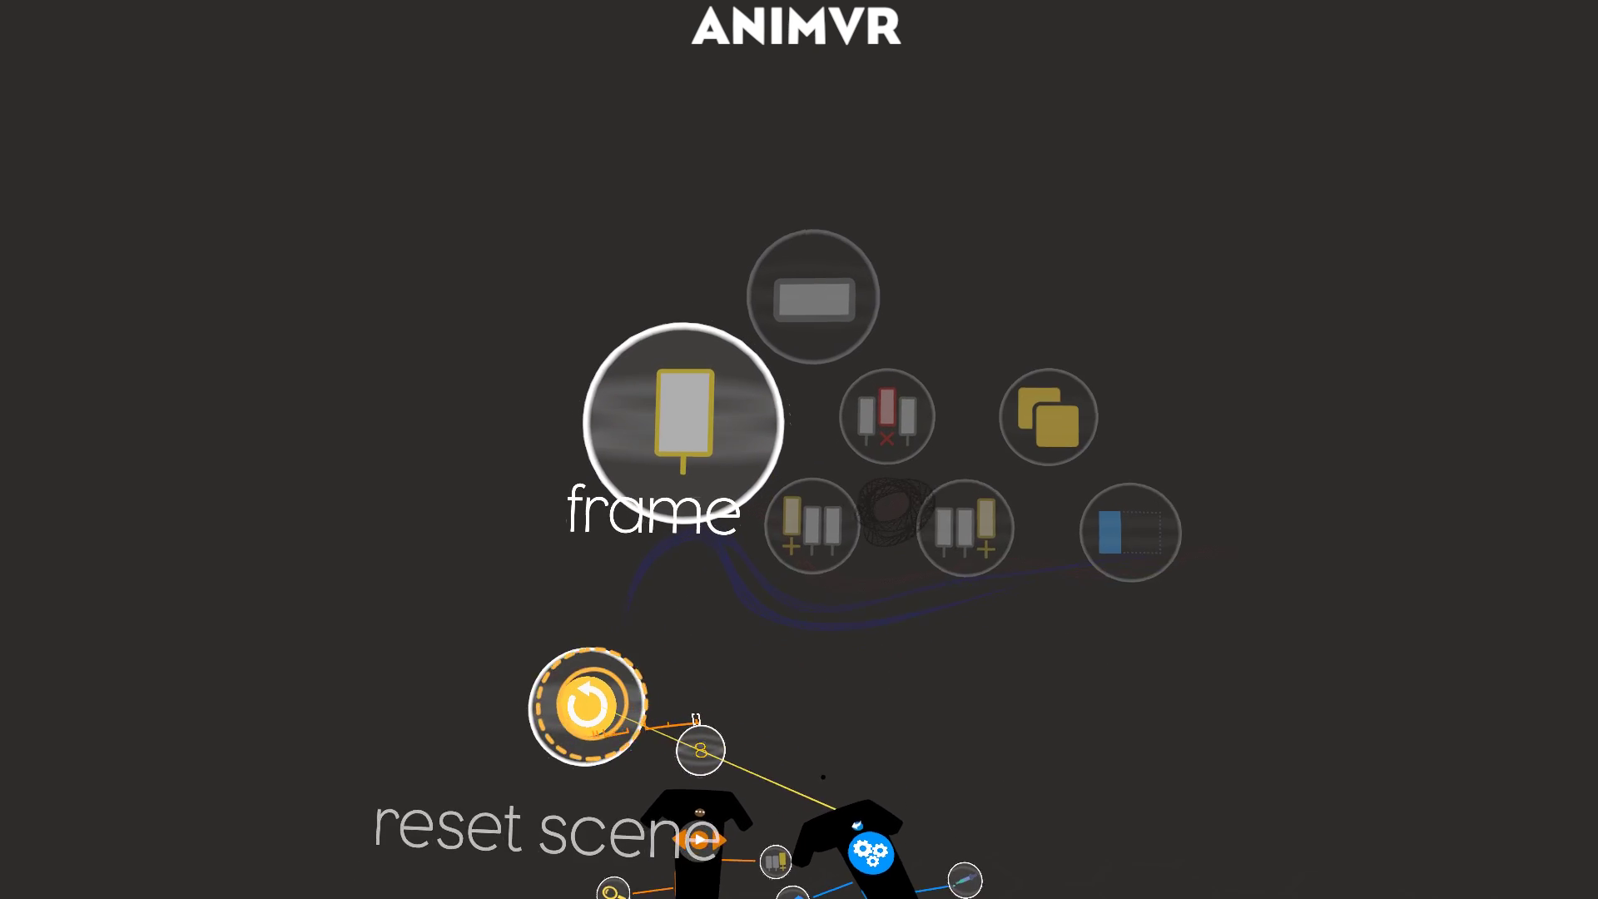
left_click(589, 707)
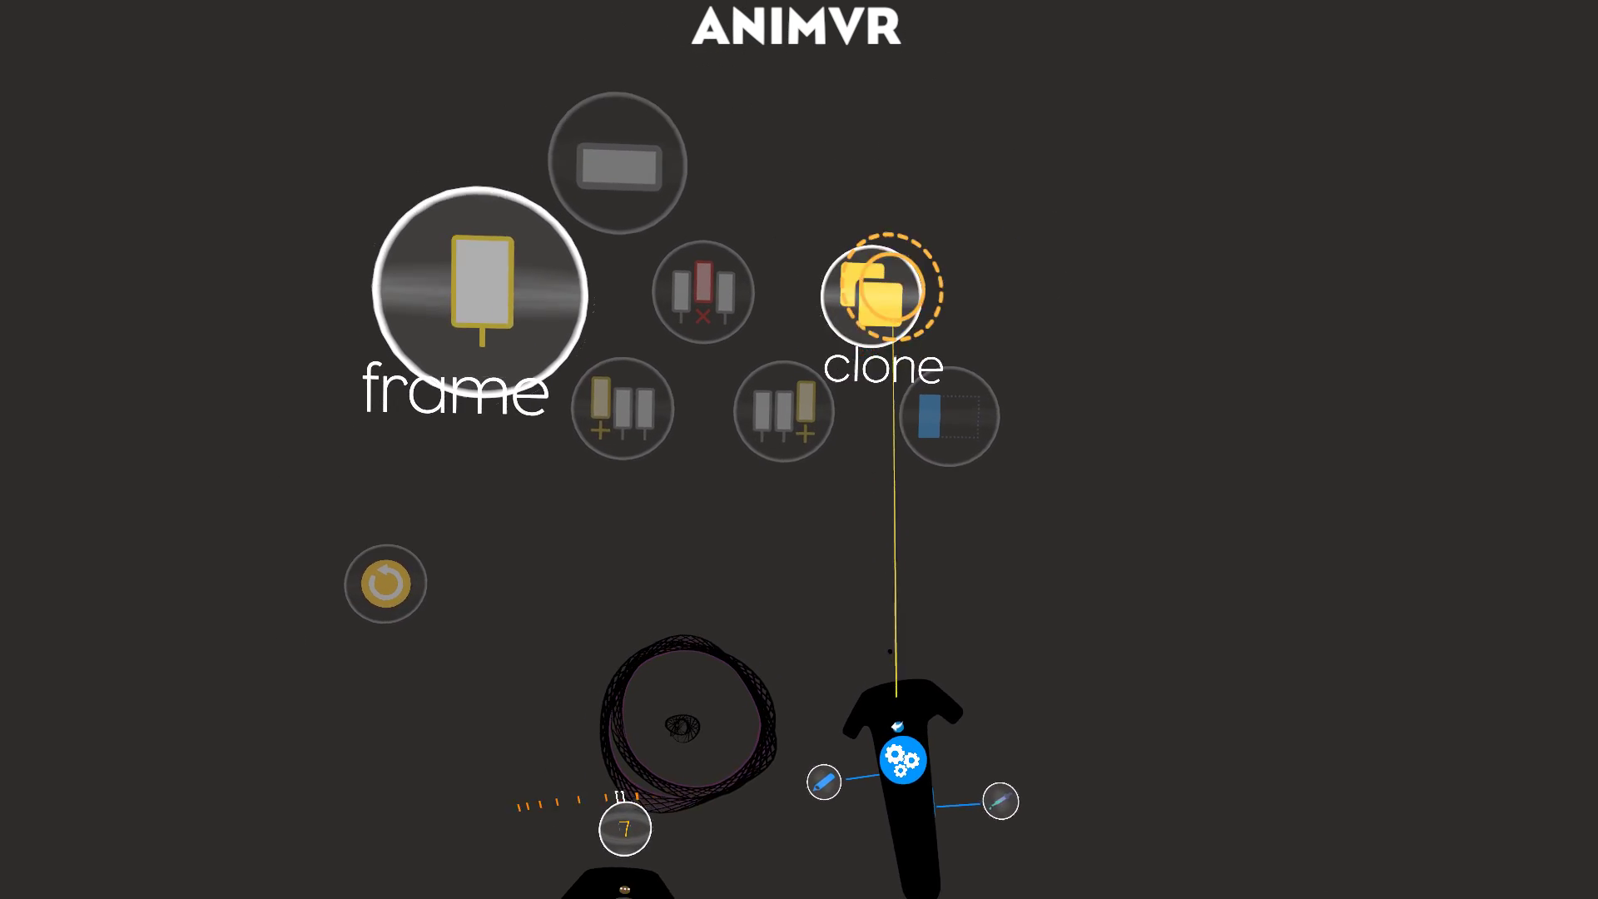
left_click(1087, 108)
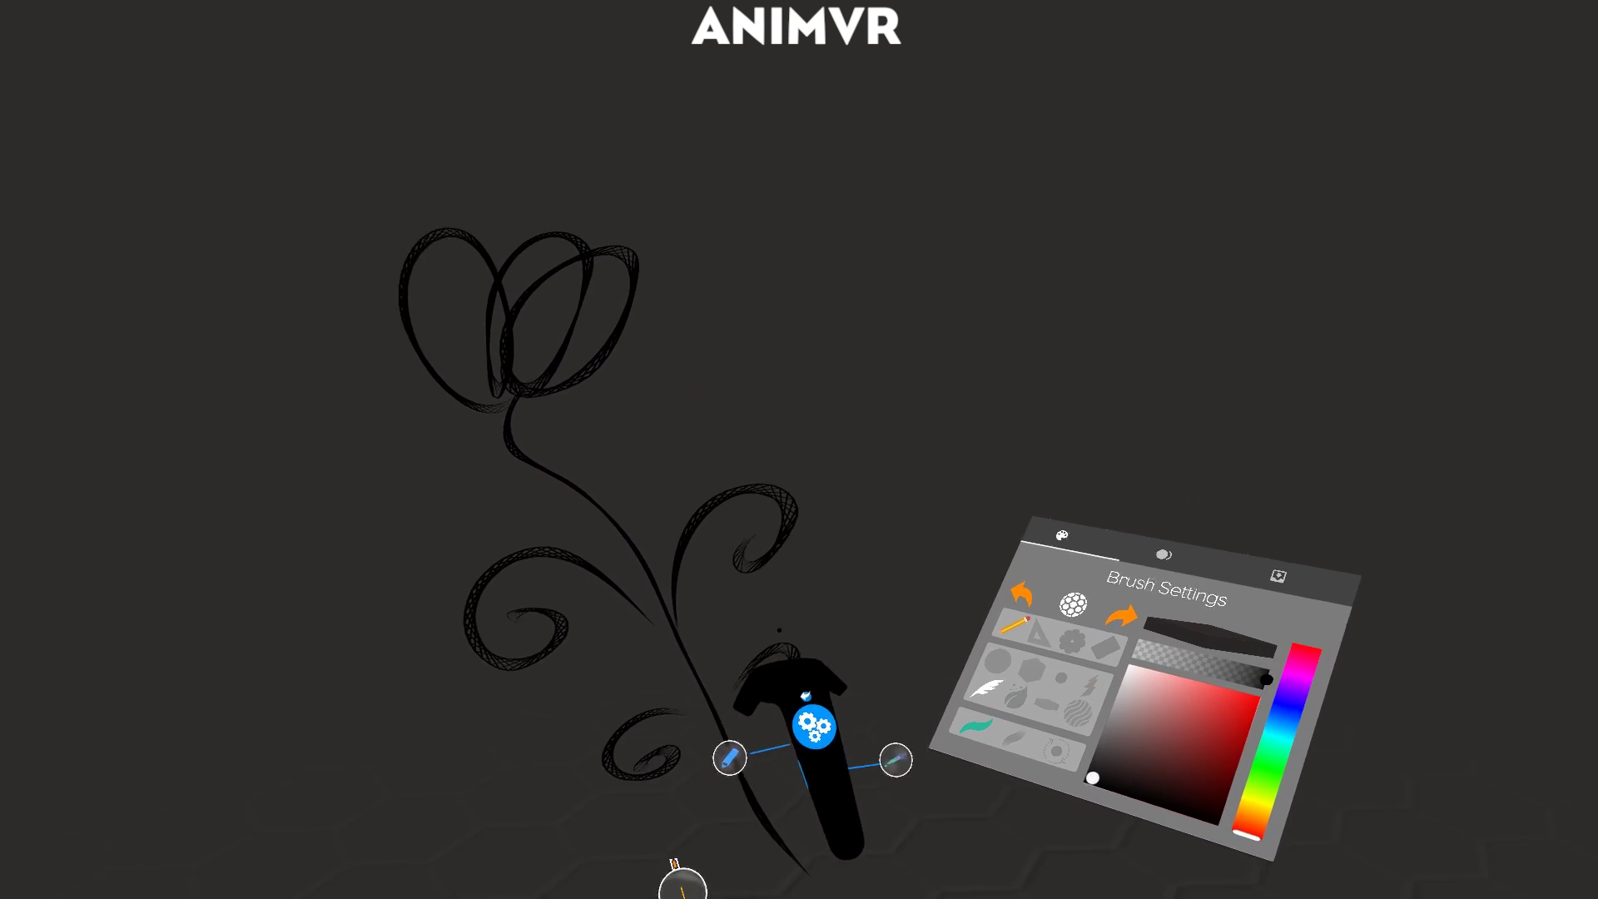
Recolour parts of the flower drawing red and green, and reset the scene after returning to the pencil.
left_click(800, 578)
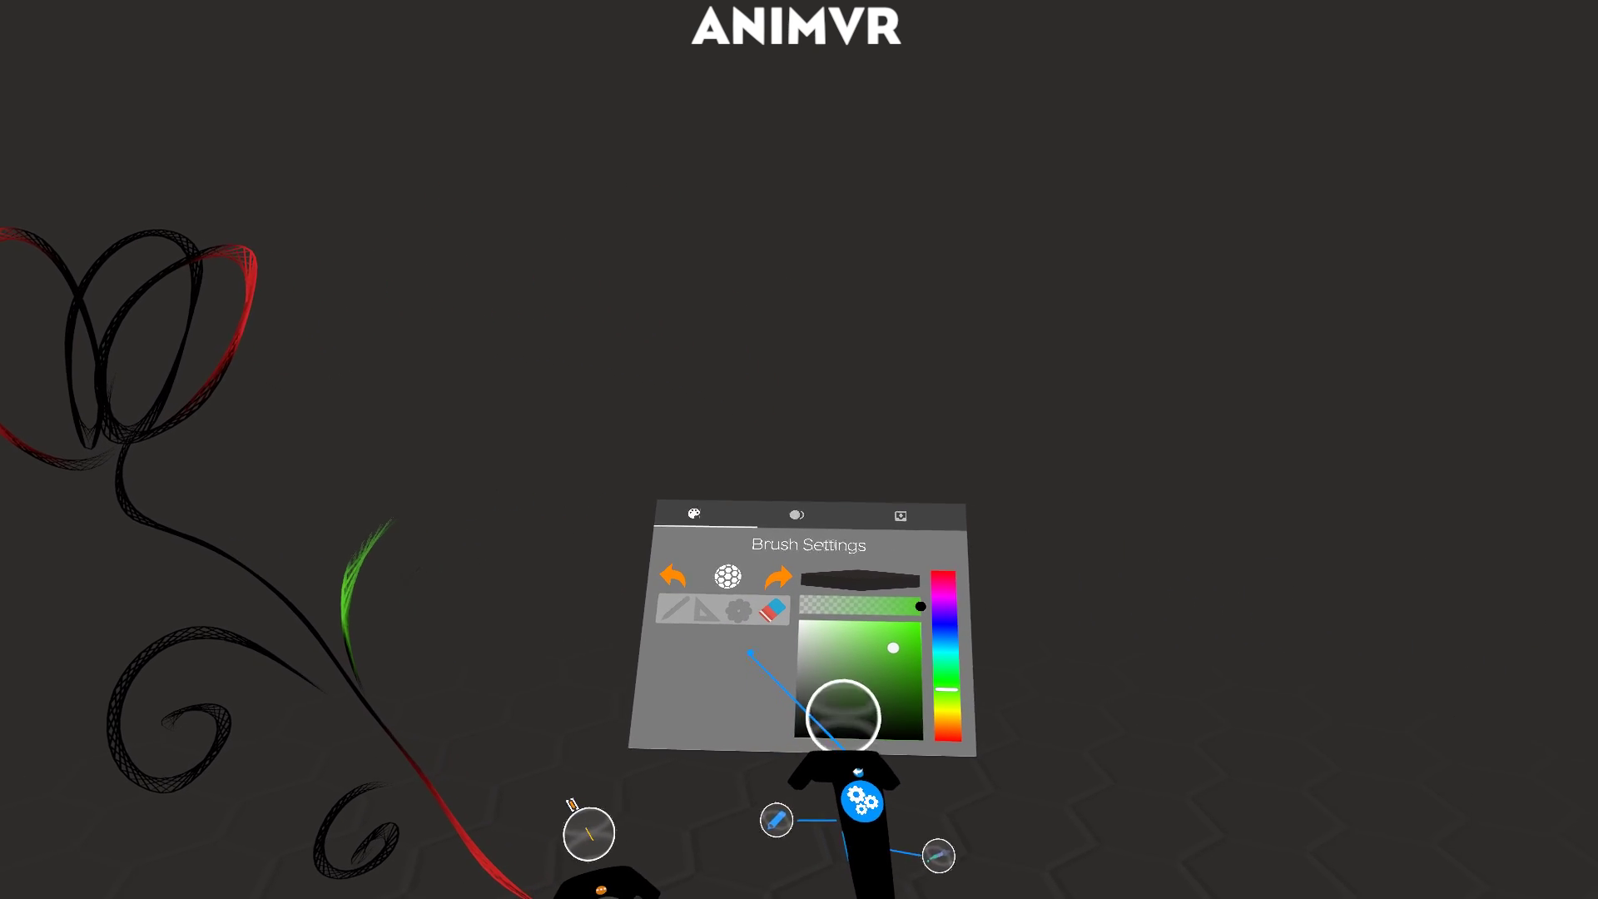
left_click(707, 592)
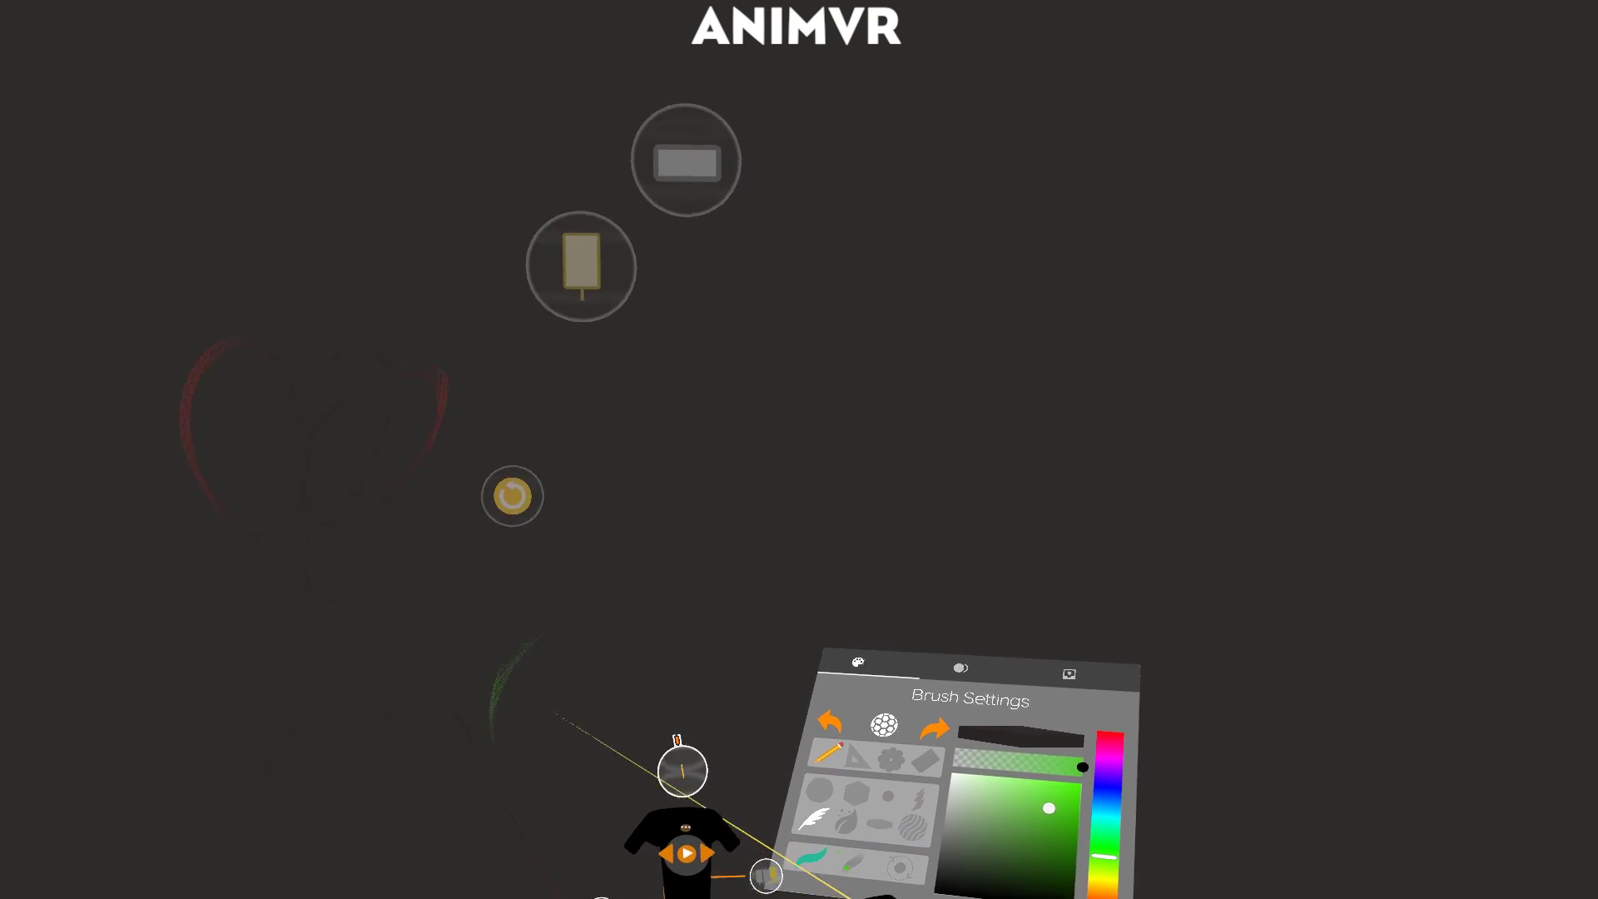
left_click(599, 602)
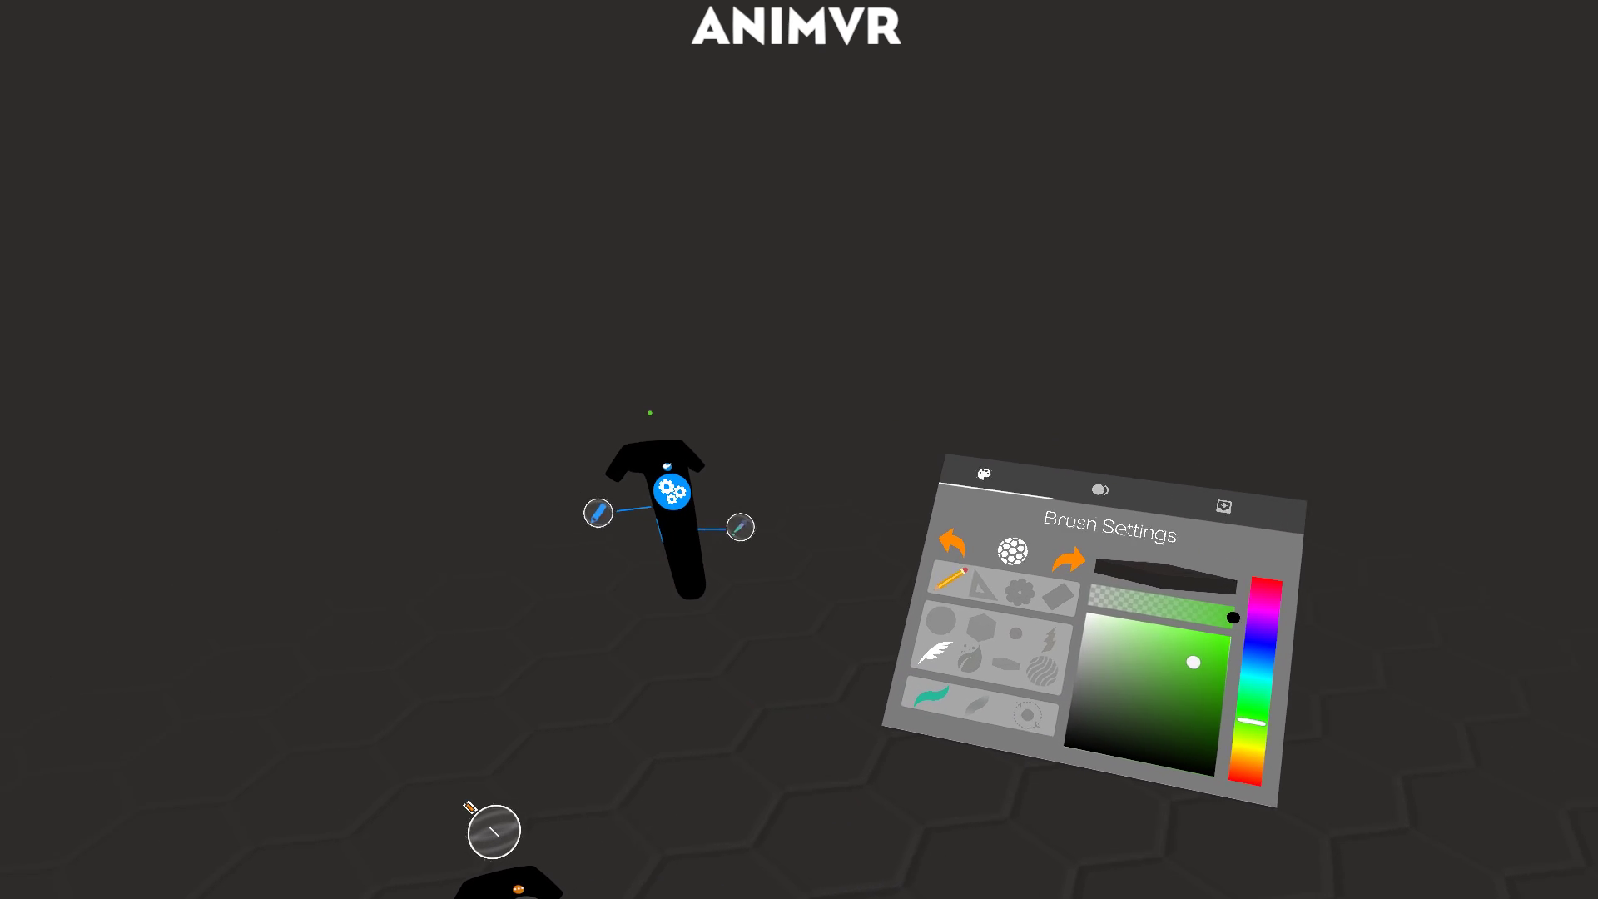
Set the colour to black and sketch loose curves and zigzags with the feather brush.
left_click(863, 642)
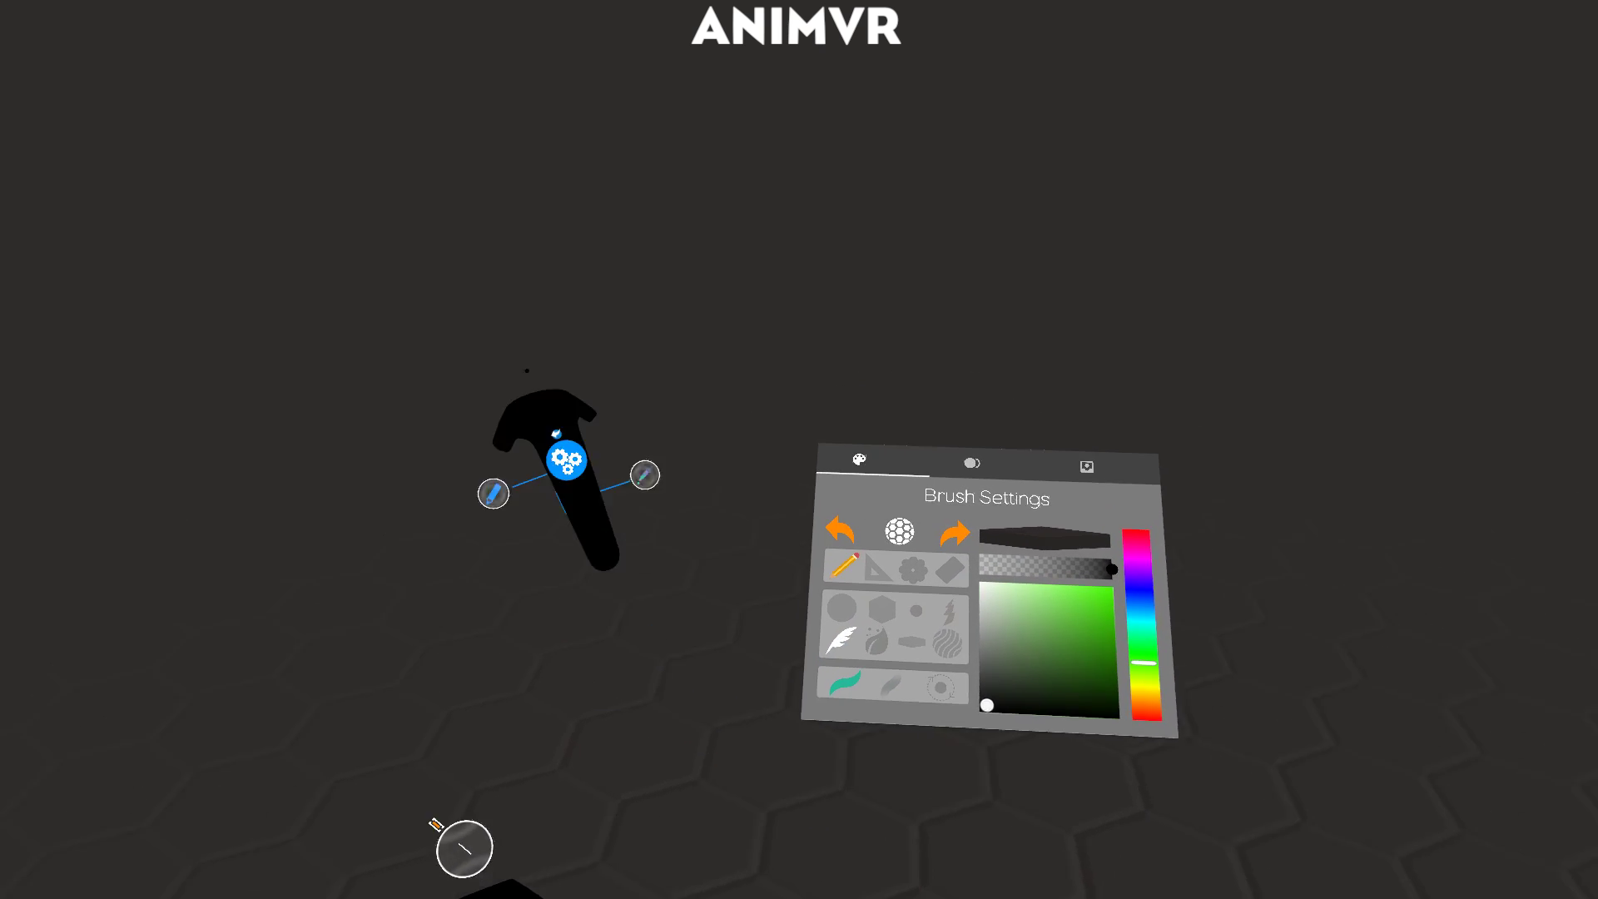
mouse_move(531, 367)
left_mouse_down()
mouse_move(736, 578)
mouse_move(593, 683)
left_mouse_up()
mouse_move(792, 536)
left_mouse_down()
mouse_move(844, 488)
mouse_move(834, 533)
left_mouse_up()
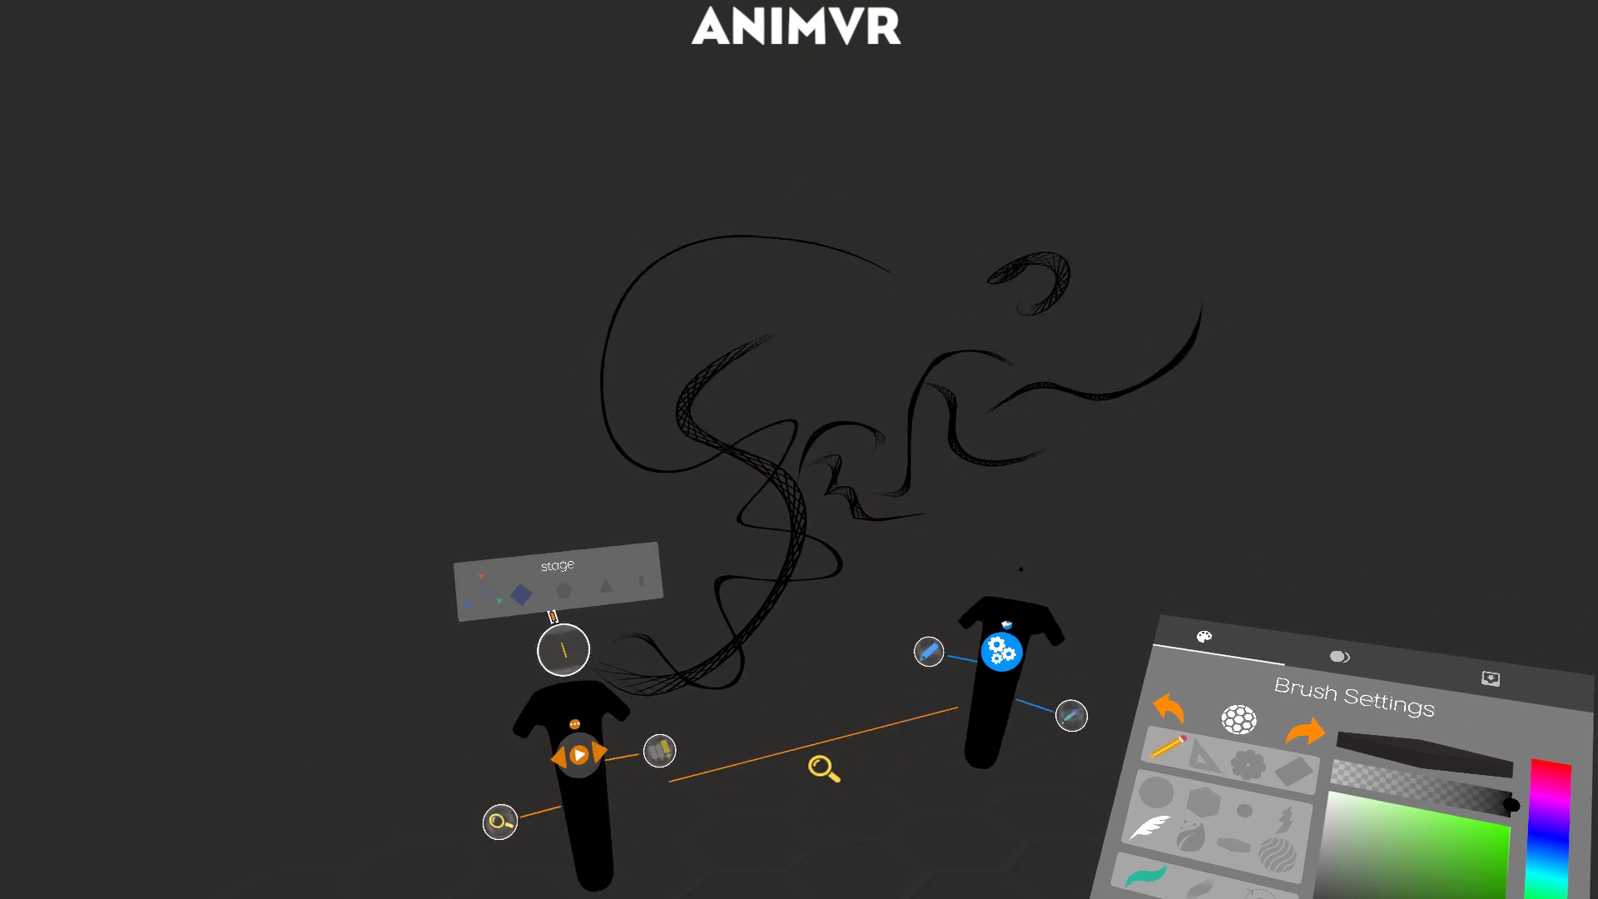
middle_click_drag(1021, 569, 846, 543)
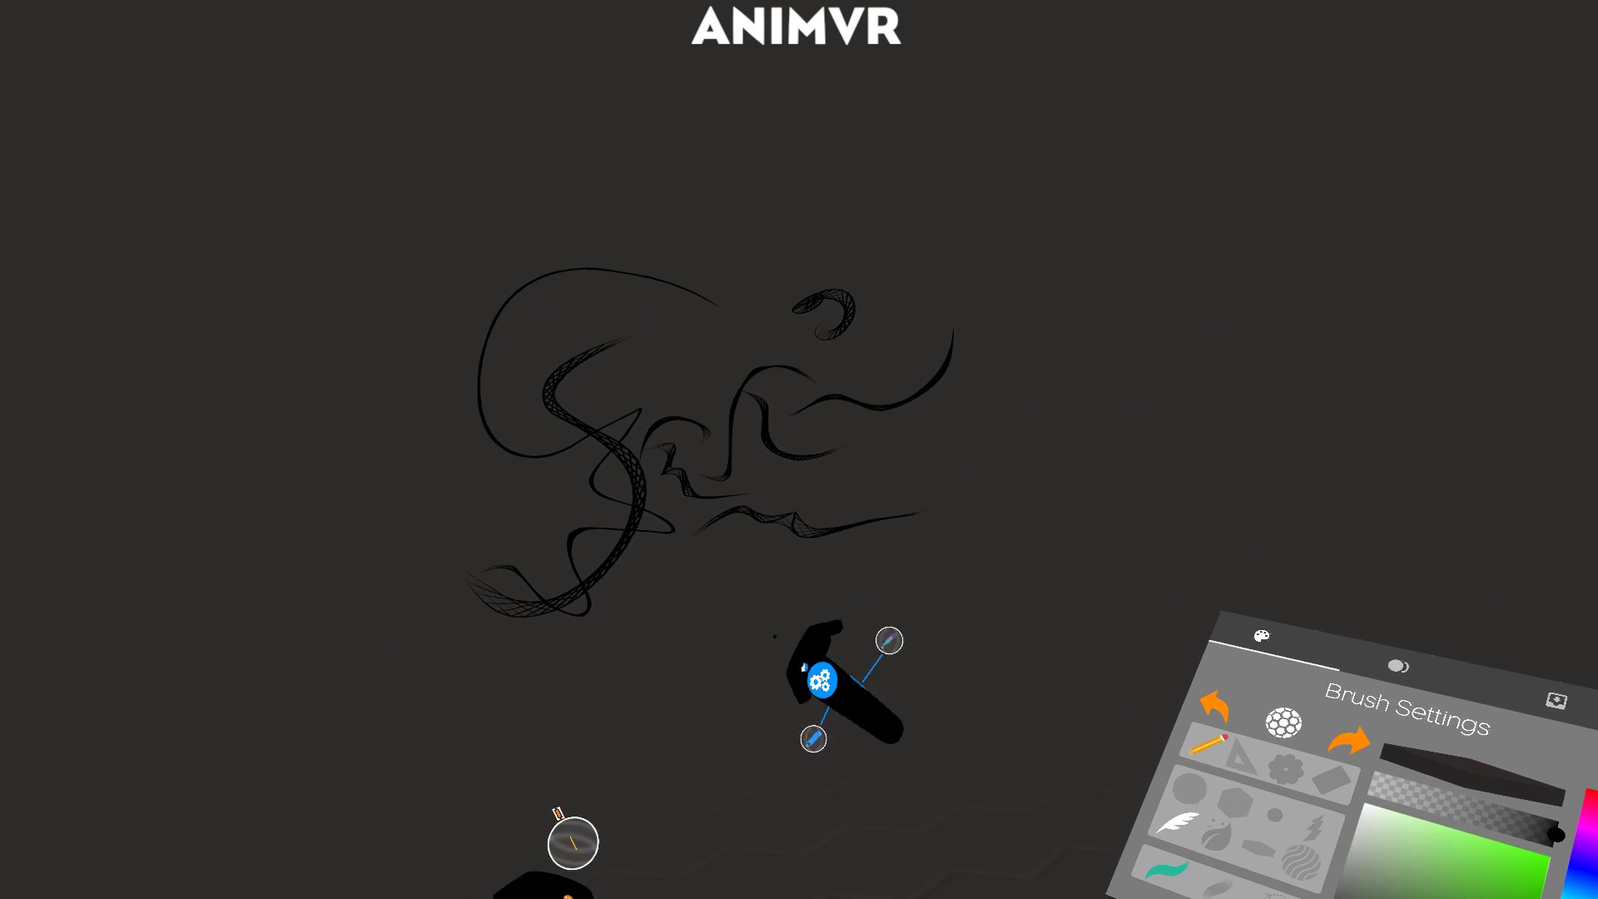
Paint dark green textured leaf strokes and flat pale green strokes beside the sketch, the last one at reduced opacity.
left_click(742, 580)
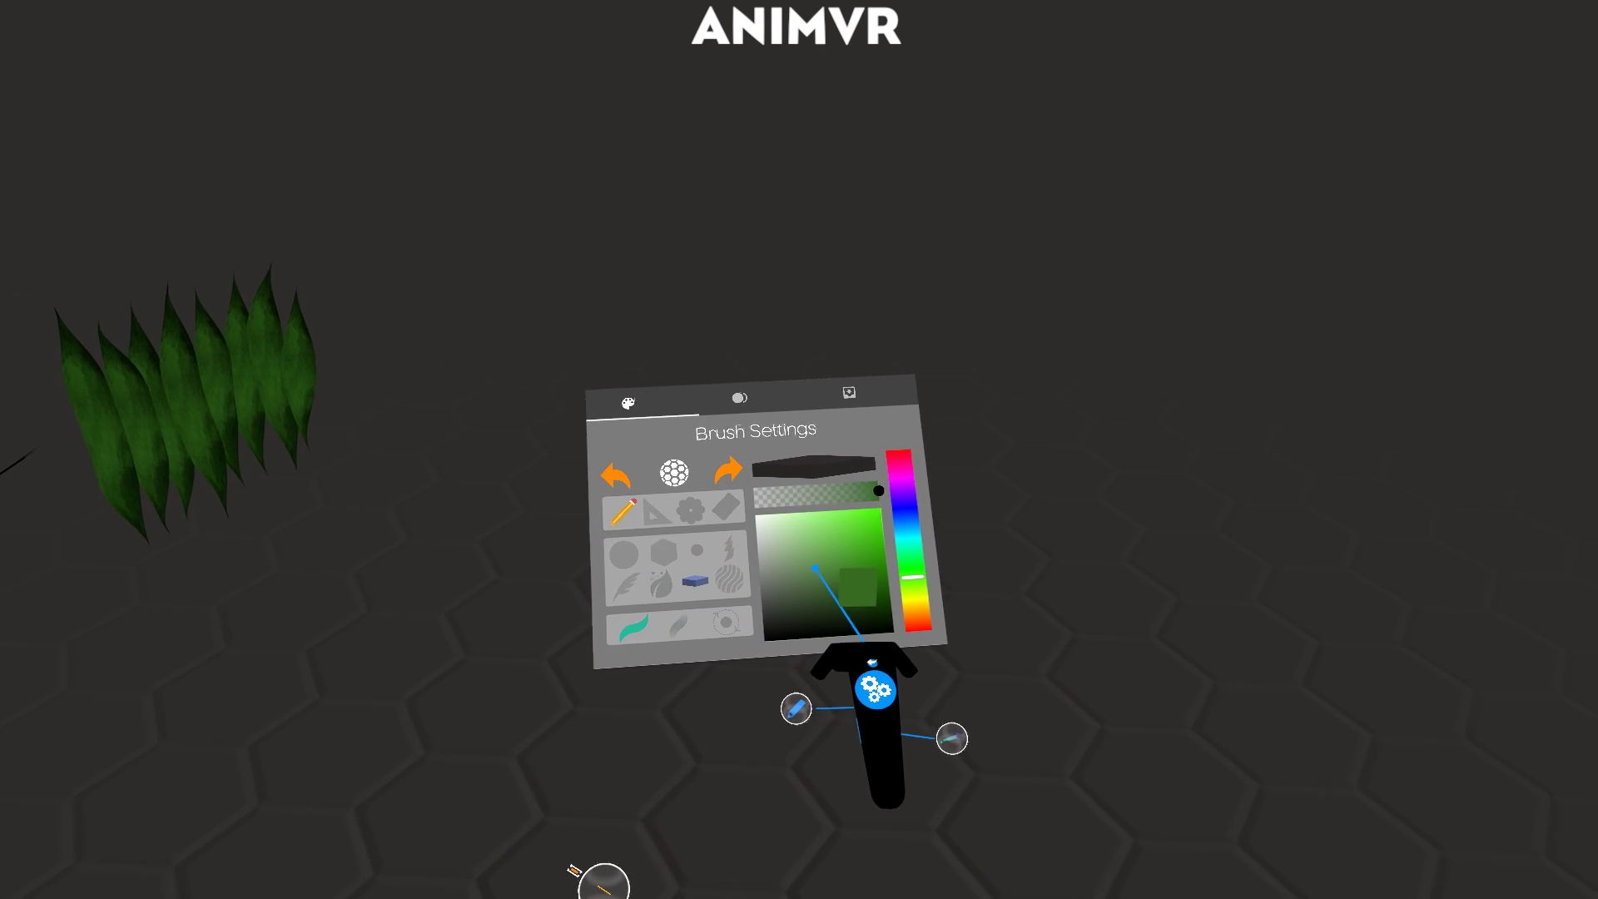
left_click(771, 564)
mouse_move(737, 448)
left_mouse_down()
mouse_move(442, 553)
mouse_move(941, 414)
mouse_move(561, 581)
mouse_move(734, 555)
left_mouse_up()
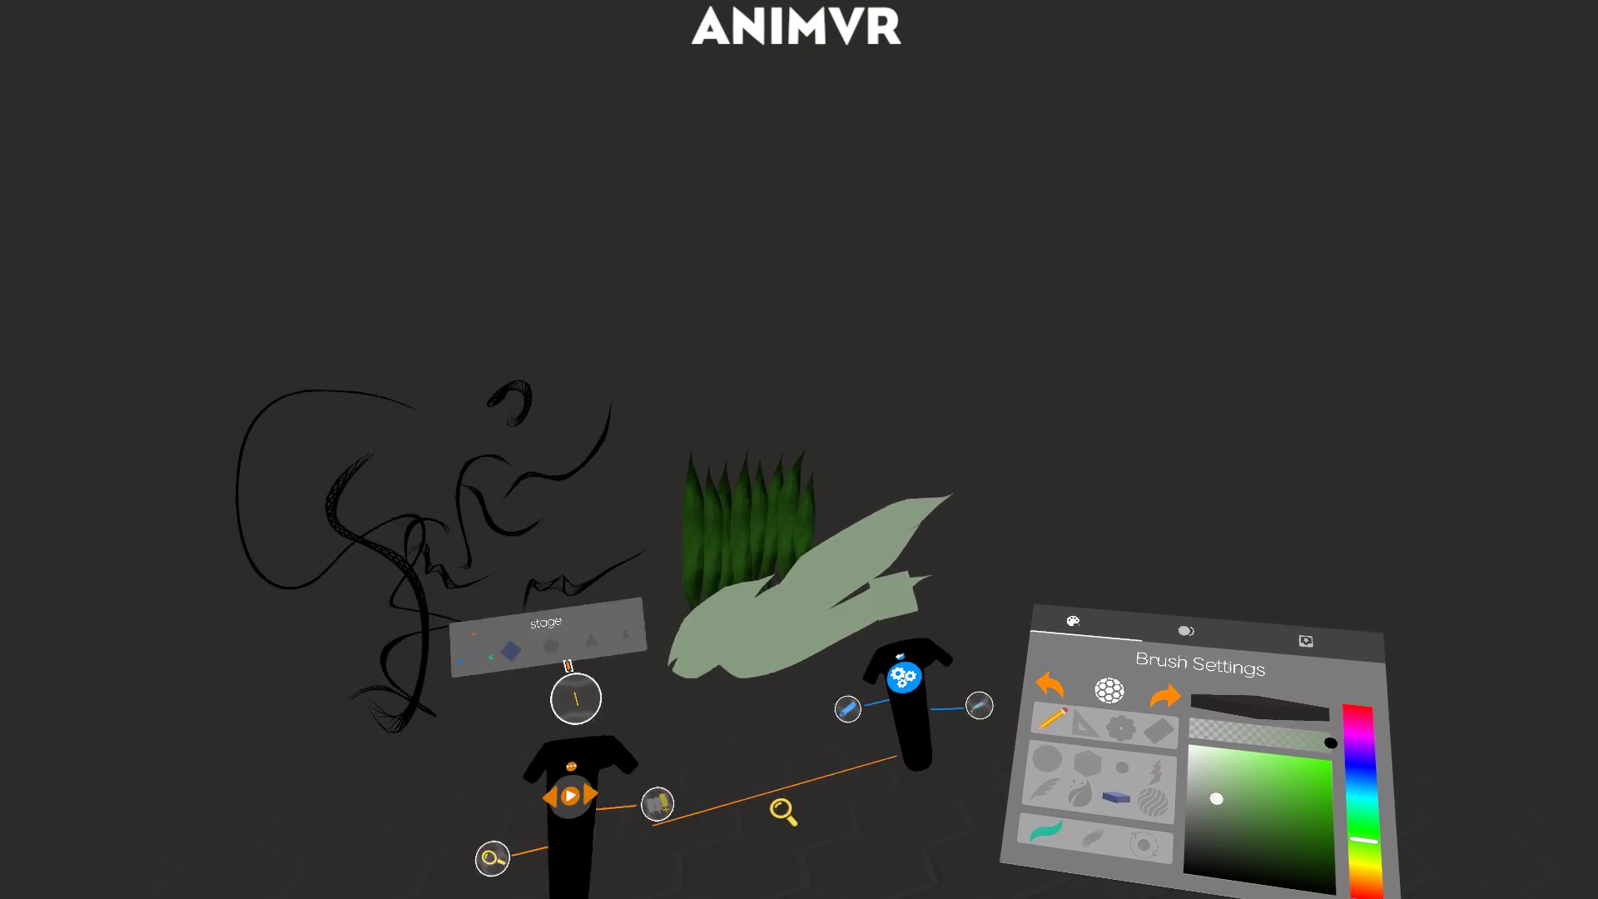
middle_click_drag(902, 674, 816, 660)
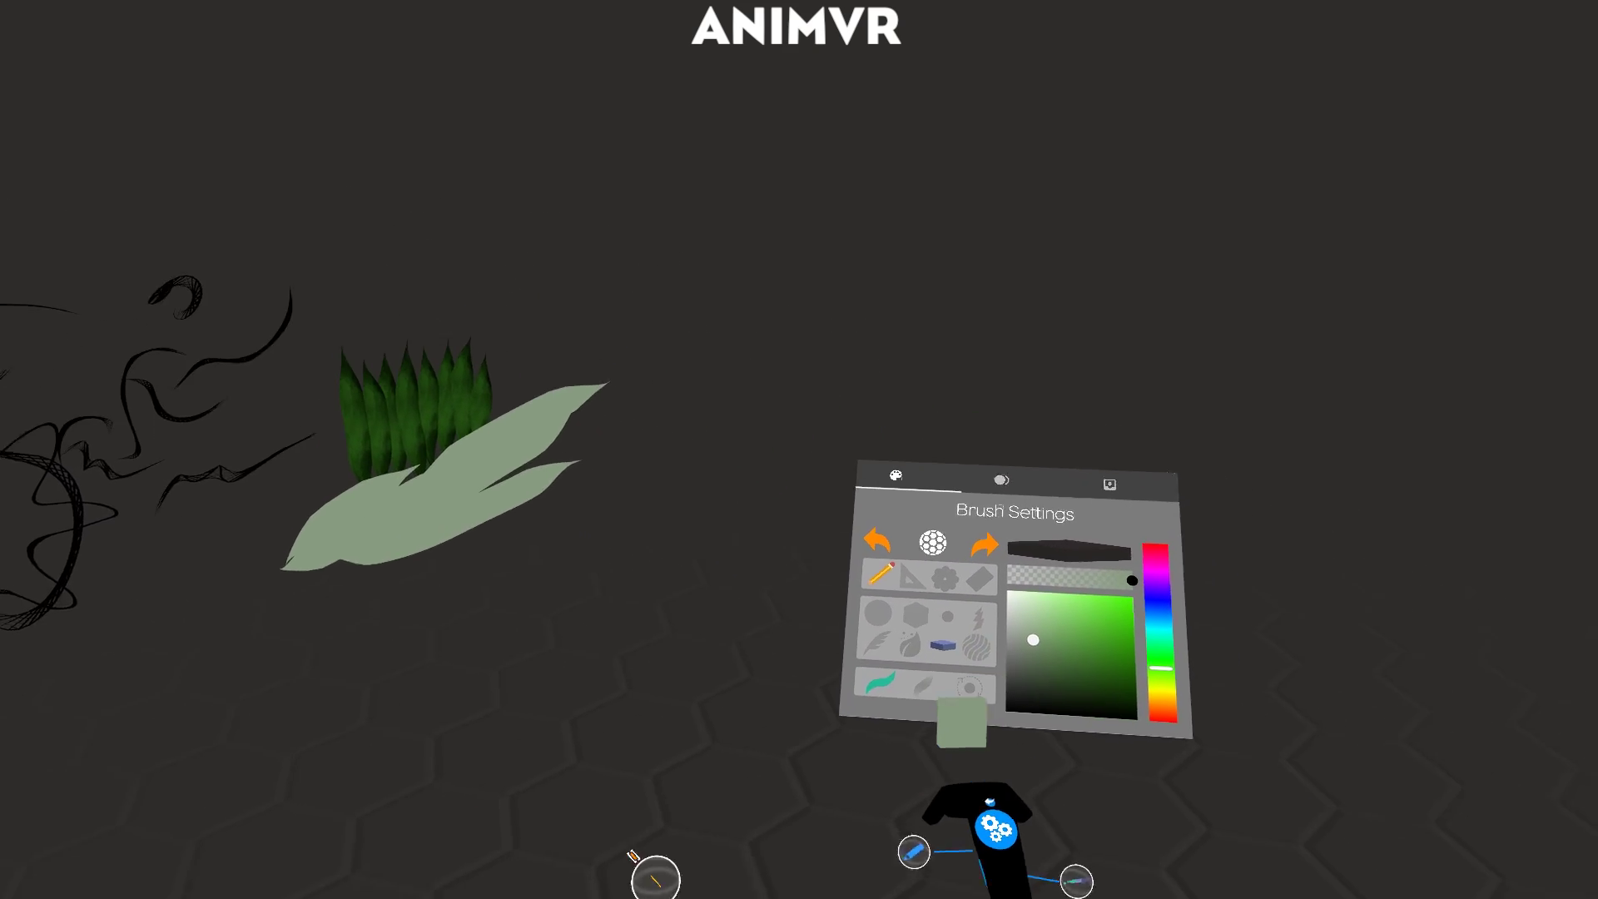
left_click(860, 541)
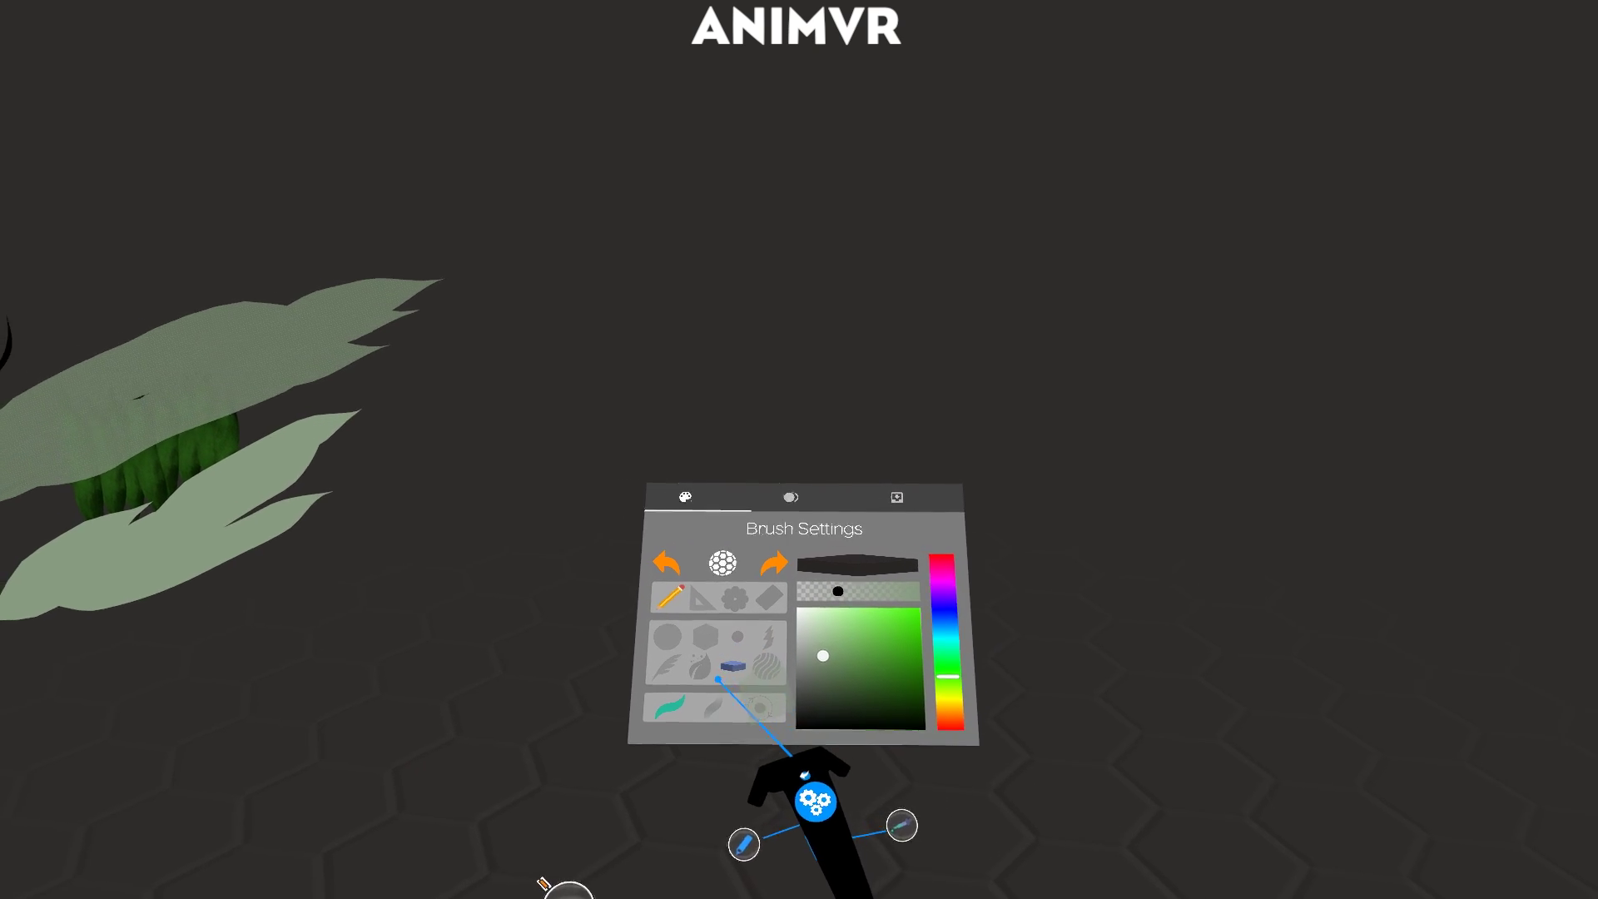
Select the striped texture brush in white at full opacity and paint a rough patch below the green strokes.
left_click(831, 607)
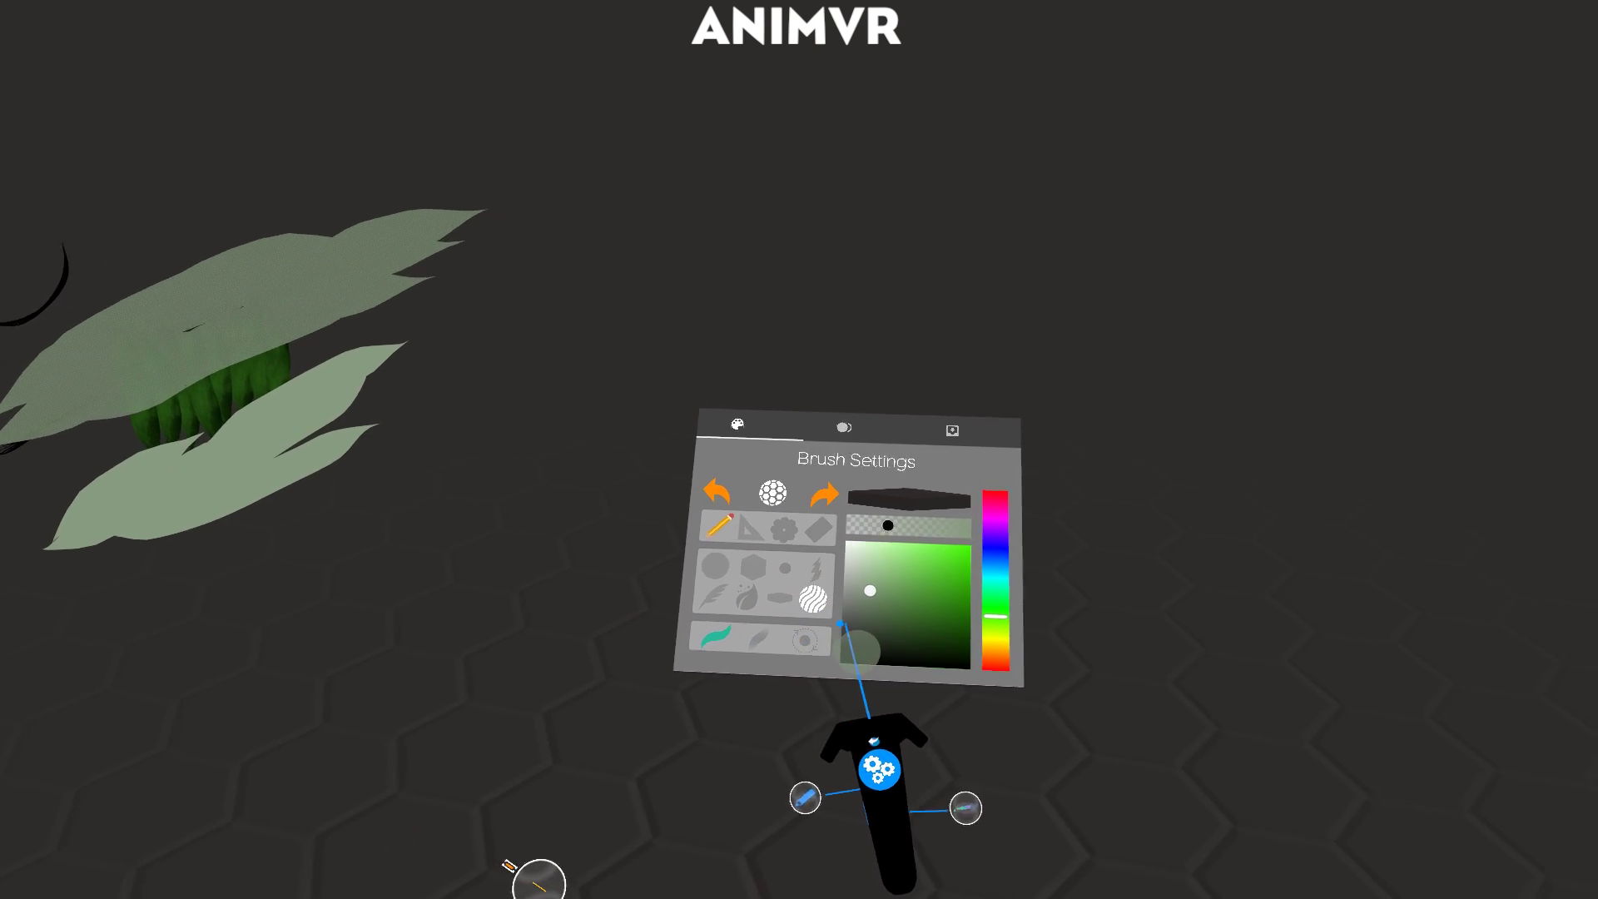
mouse_move(824, 578)
left_mouse_down()
mouse_move(780, 569)
mouse_move(786, 555)
mouse_move(893, 555)
left_mouse_up()
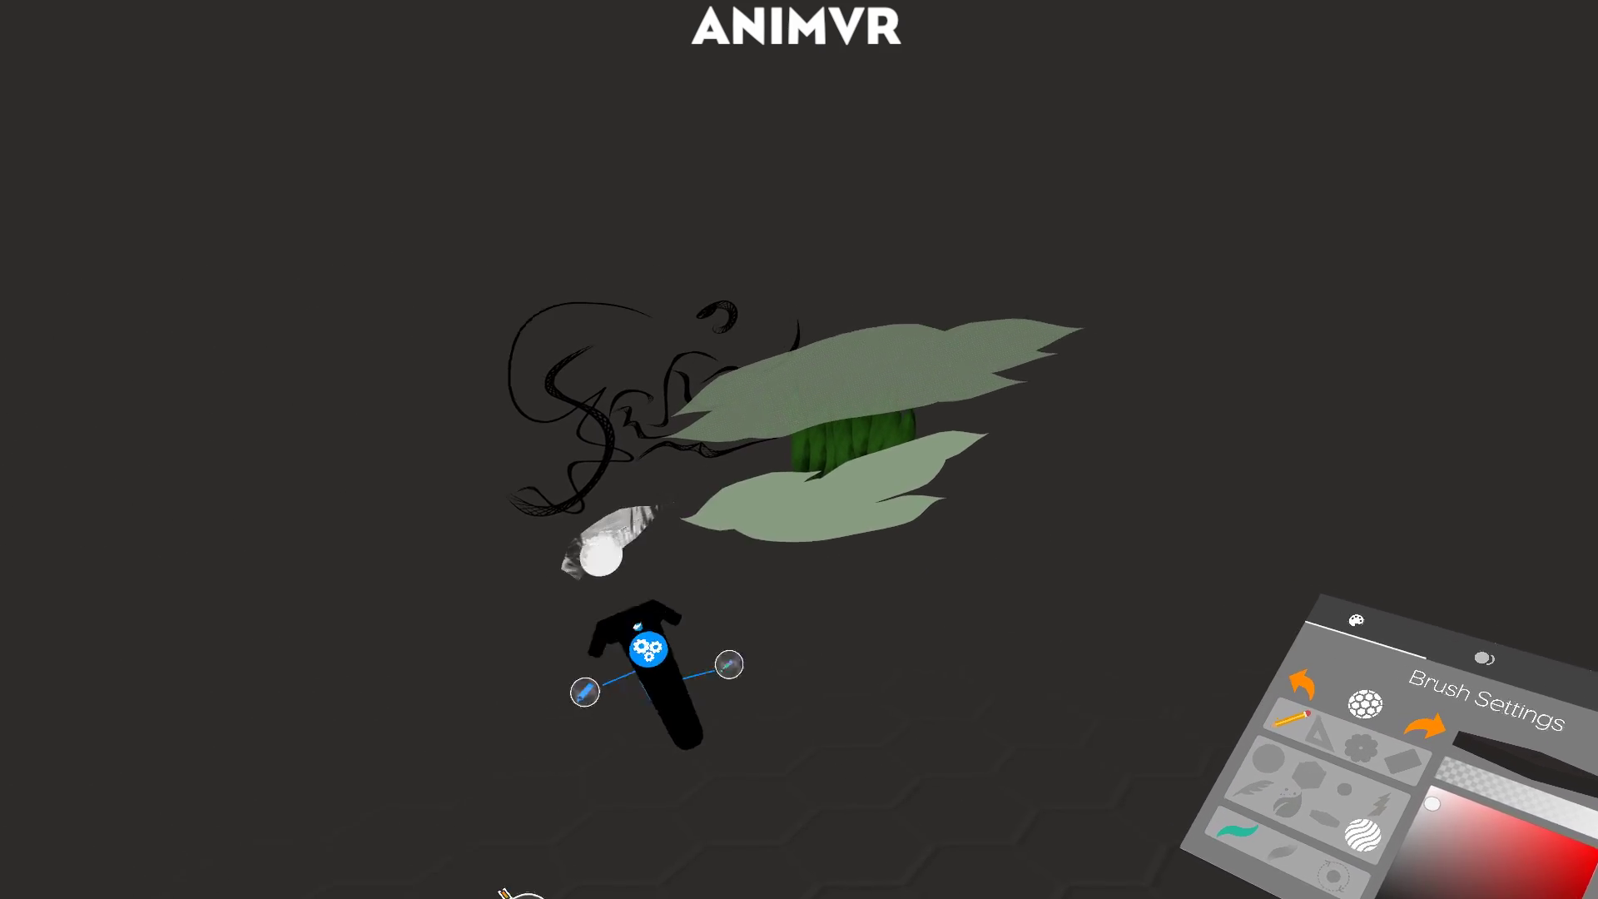
left_click_drag(820, 531, 849, 559)
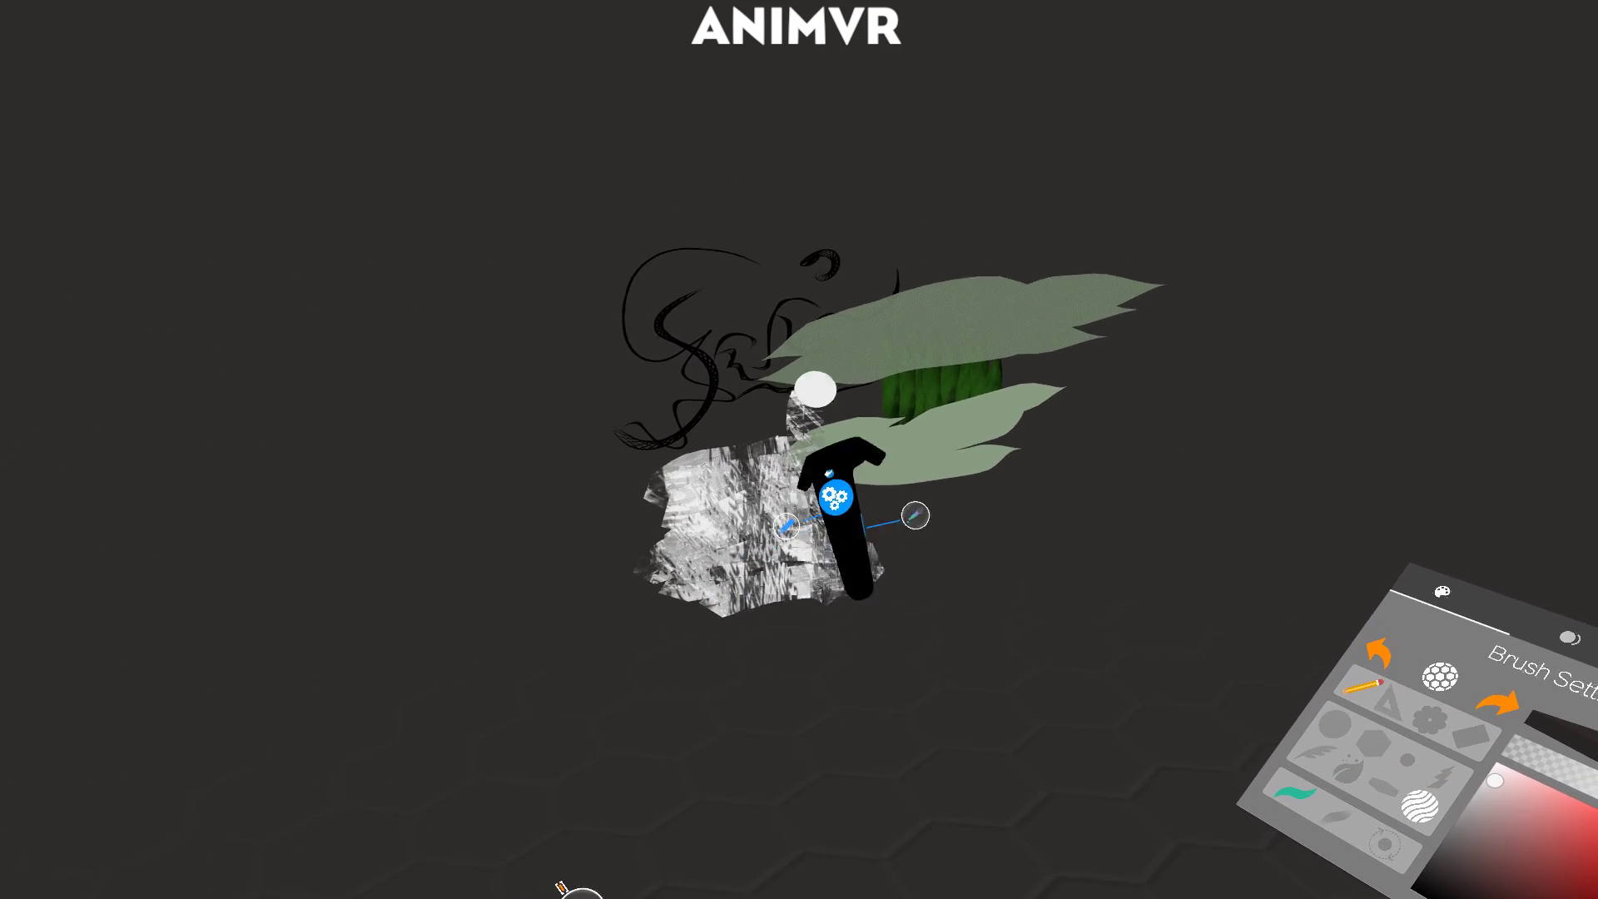
mouse_move(815, 389)
left_mouse_down()
mouse_move(807, 462)
mouse_move(828, 496)
mouse_move(729, 564)
left_mouse_up()
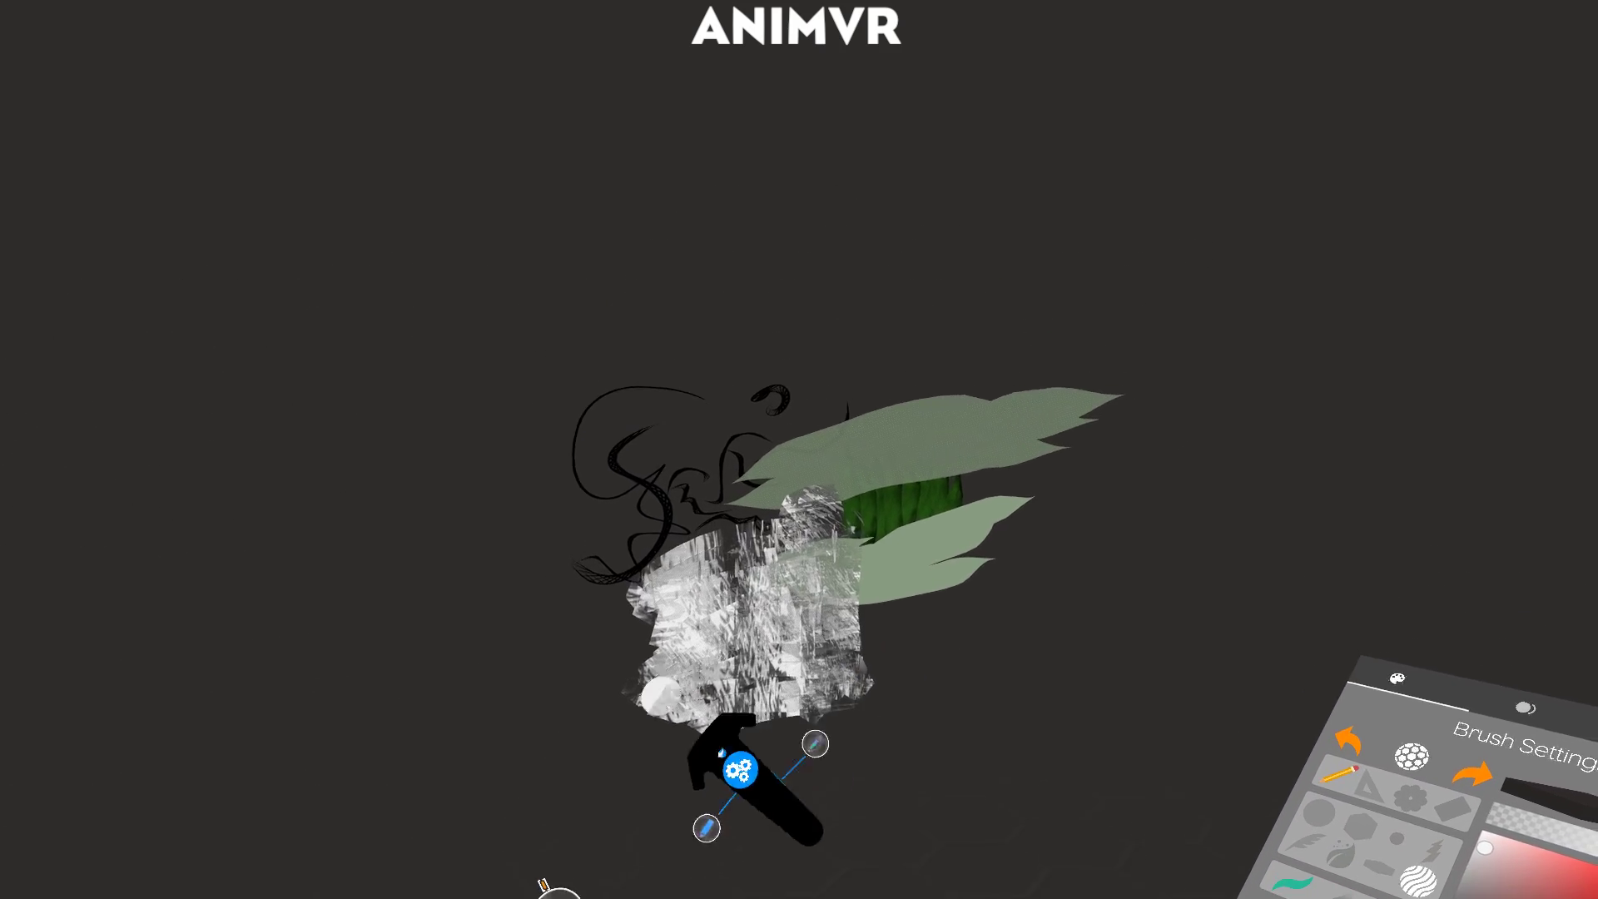
middle_click_drag(741, 641, 997, 640)
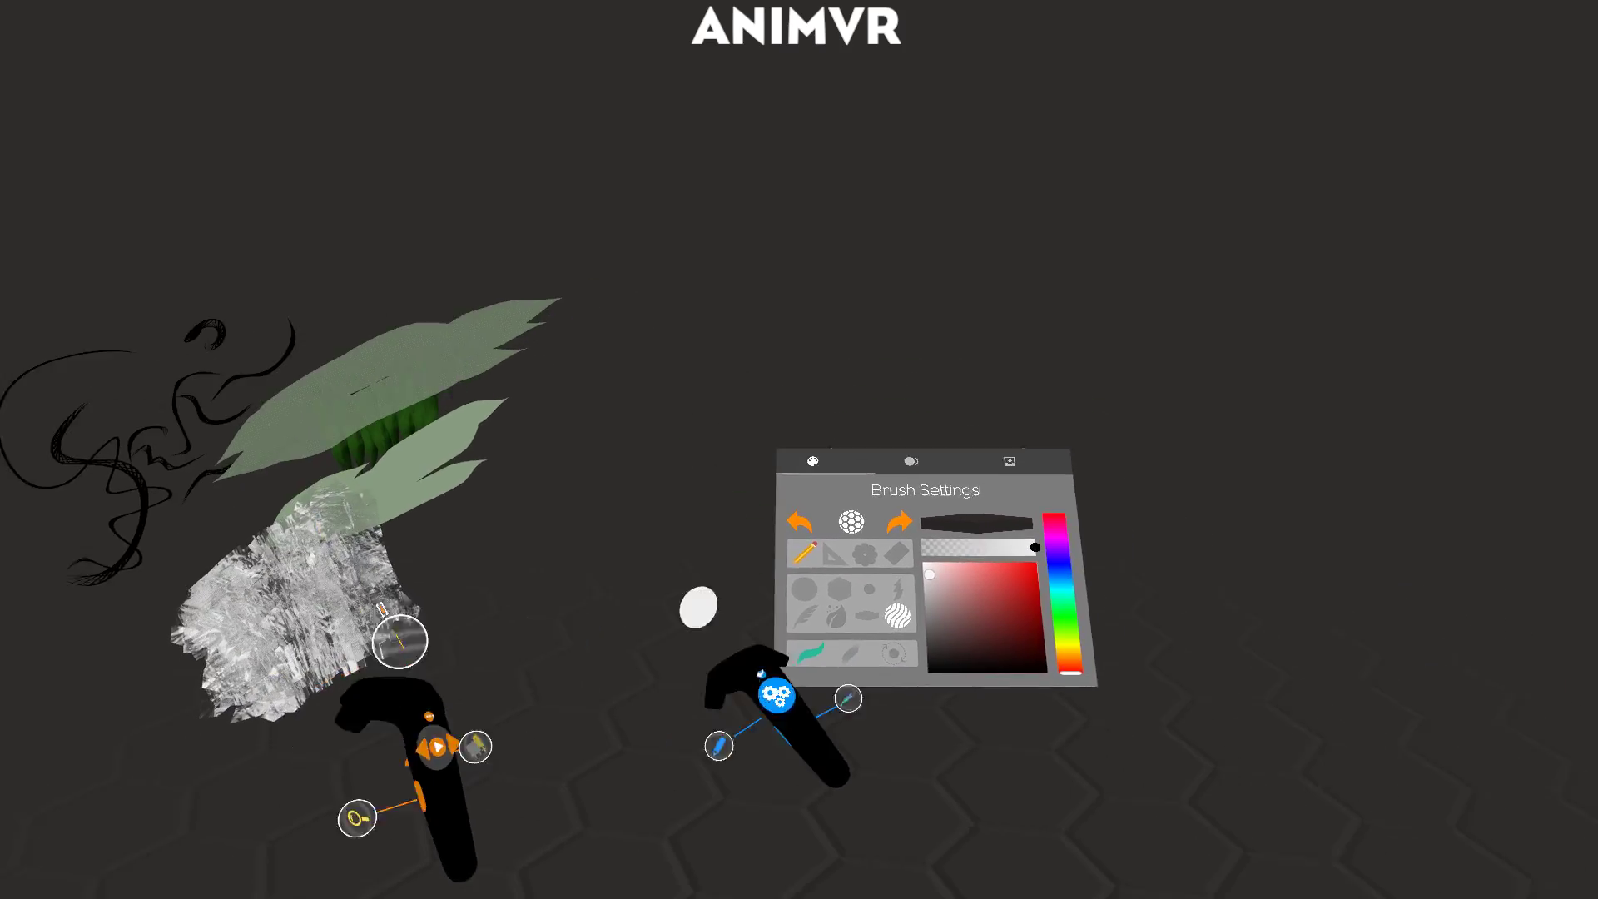
Paint red flame-like strokes with the lightning brush and overlay orange strokes along their centre.
left_click(853, 536)
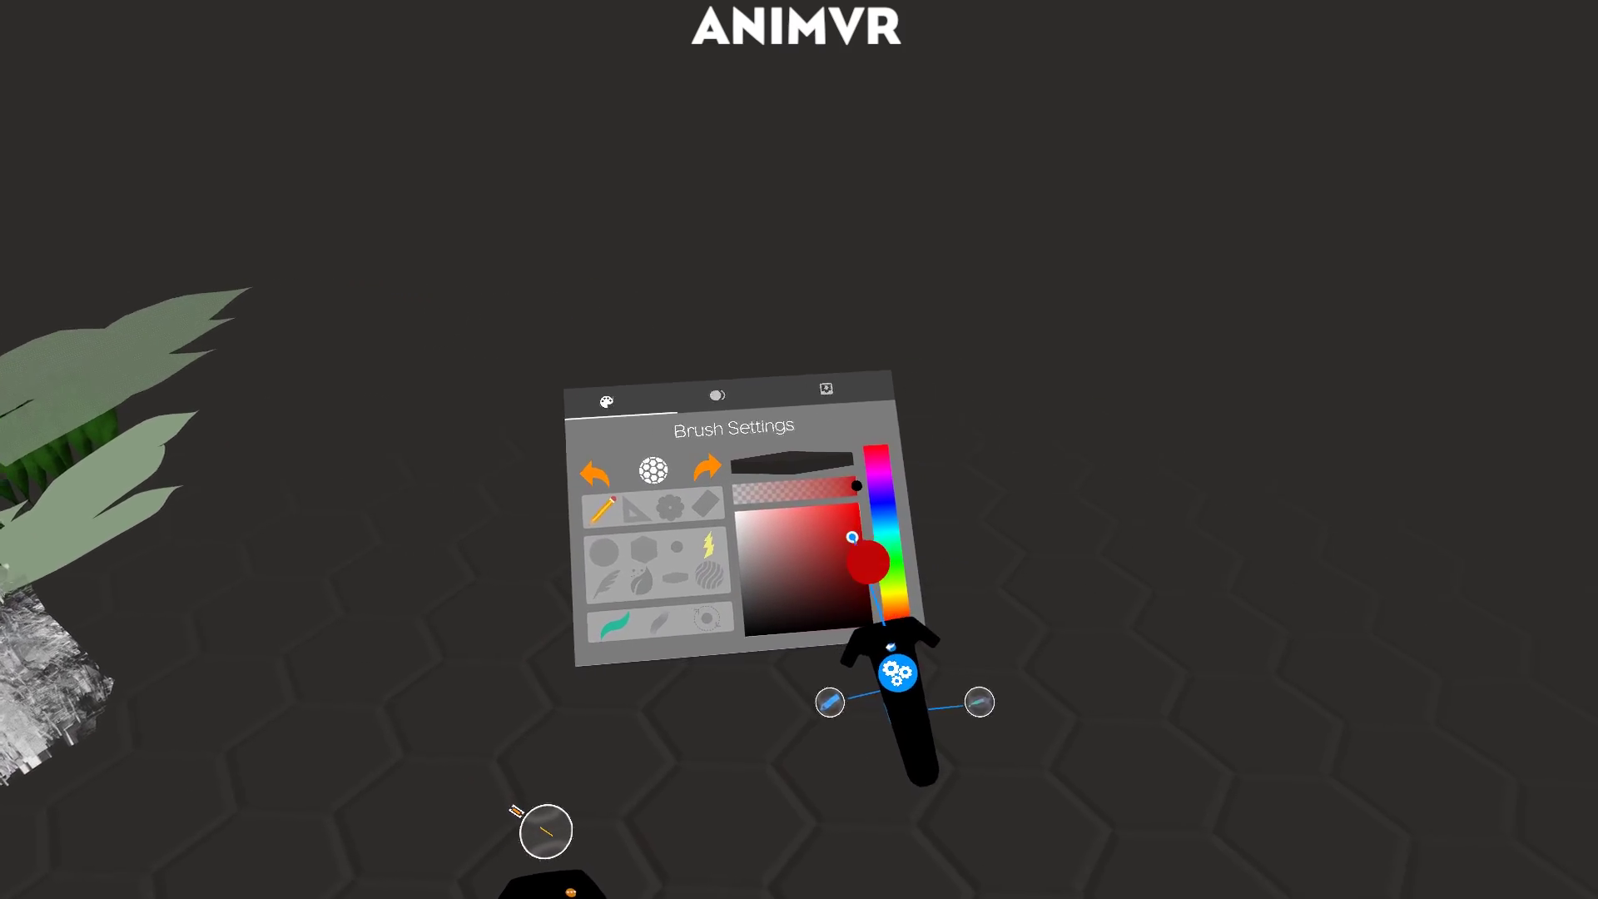
mouse_move(707, 646)
left_mouse_down()
mouse_move(849, 380)
mouse_move(792, 303)
left_mouse_up()
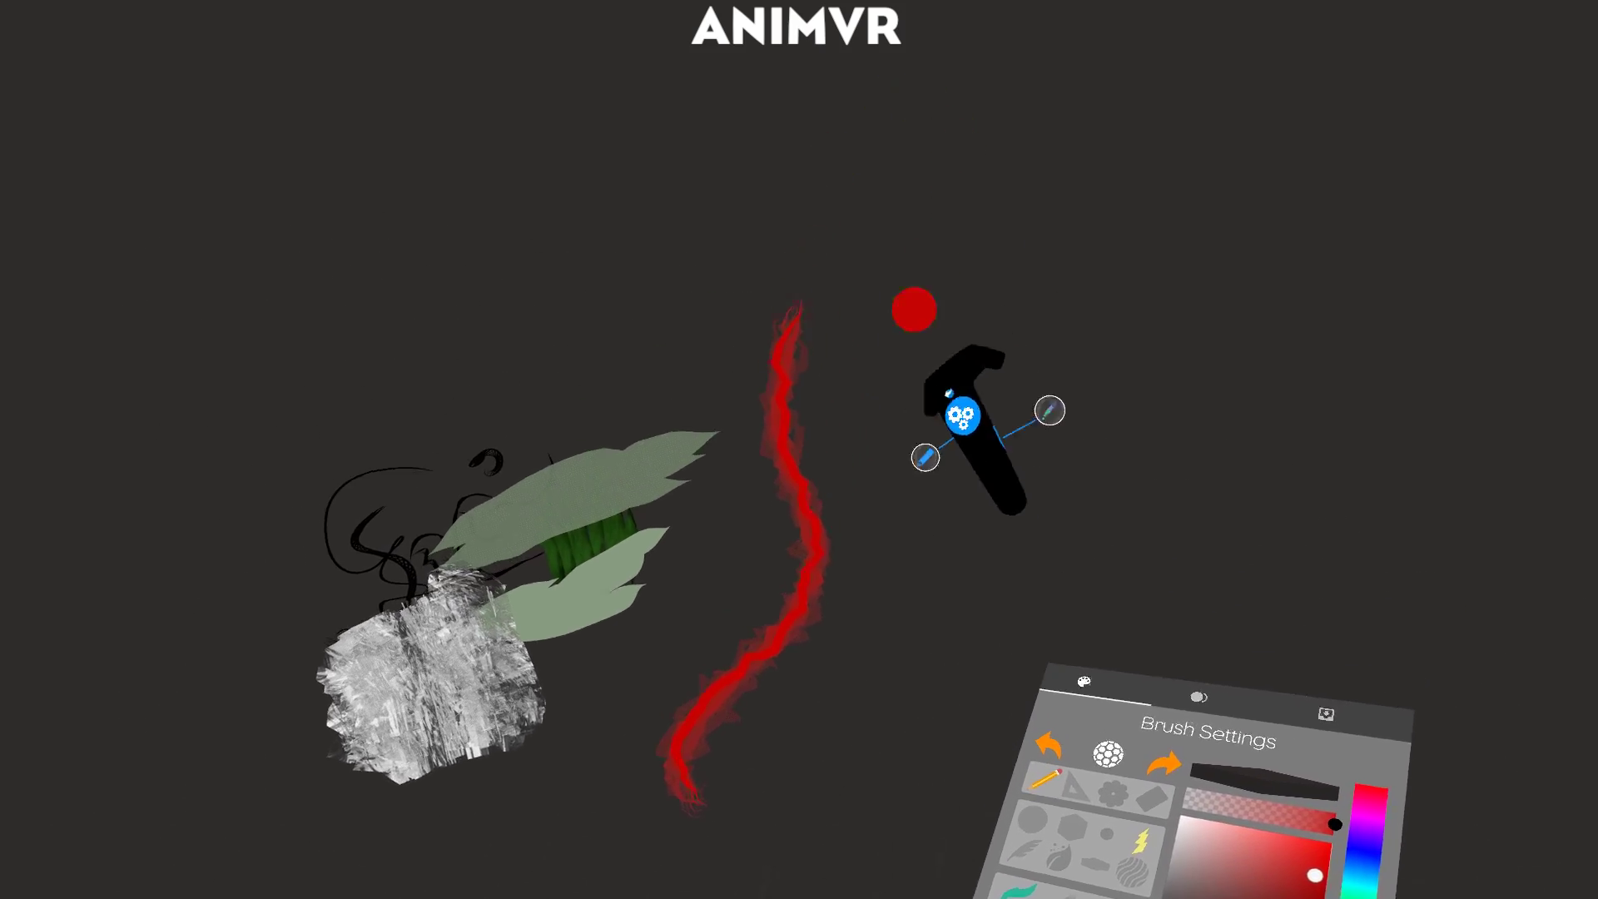
left_click_drag(729, 766, 803, 581)
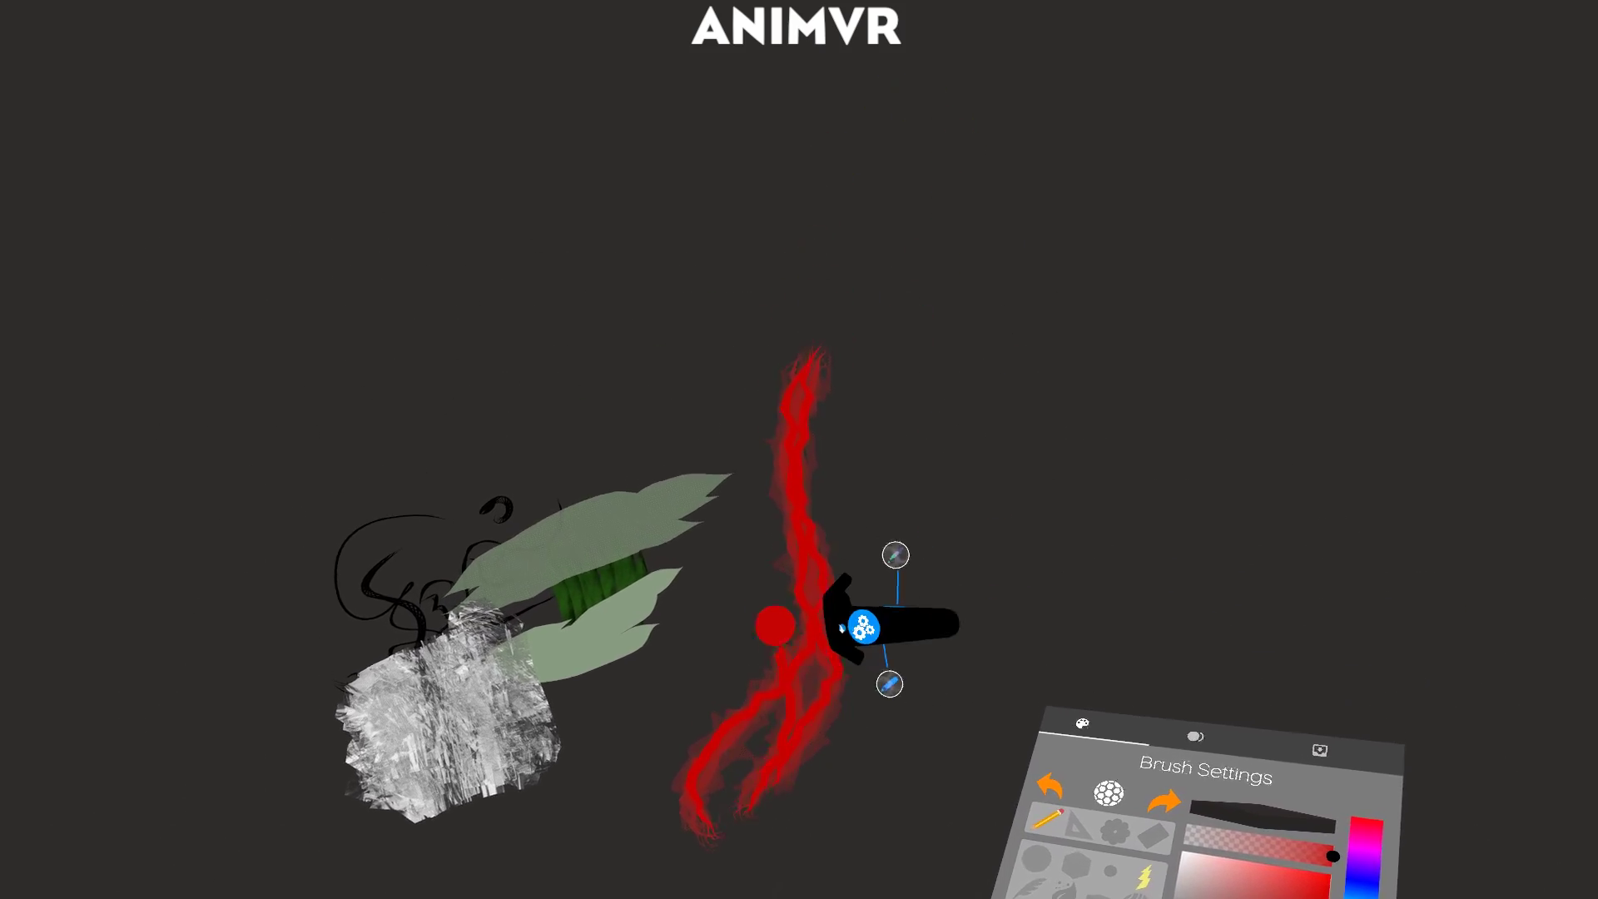
left_click(972, 721)
left_click_drag(642, 703, 707, 341)
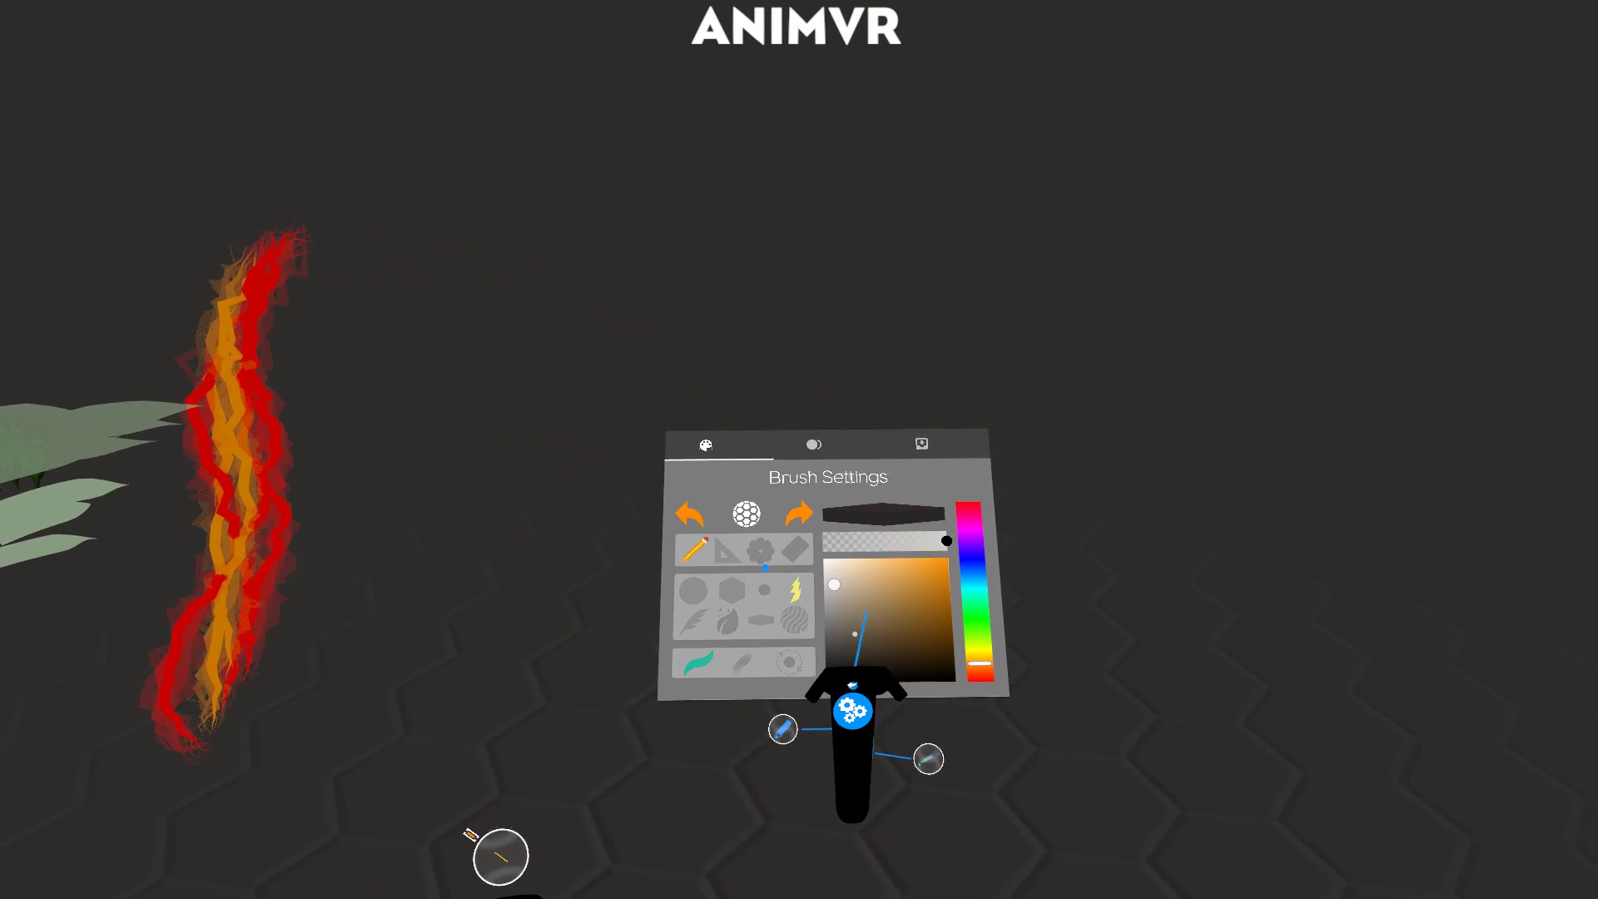
Draw several thin black curves and a pair of orange ones with the small dot brush.
left_click(855, 634)
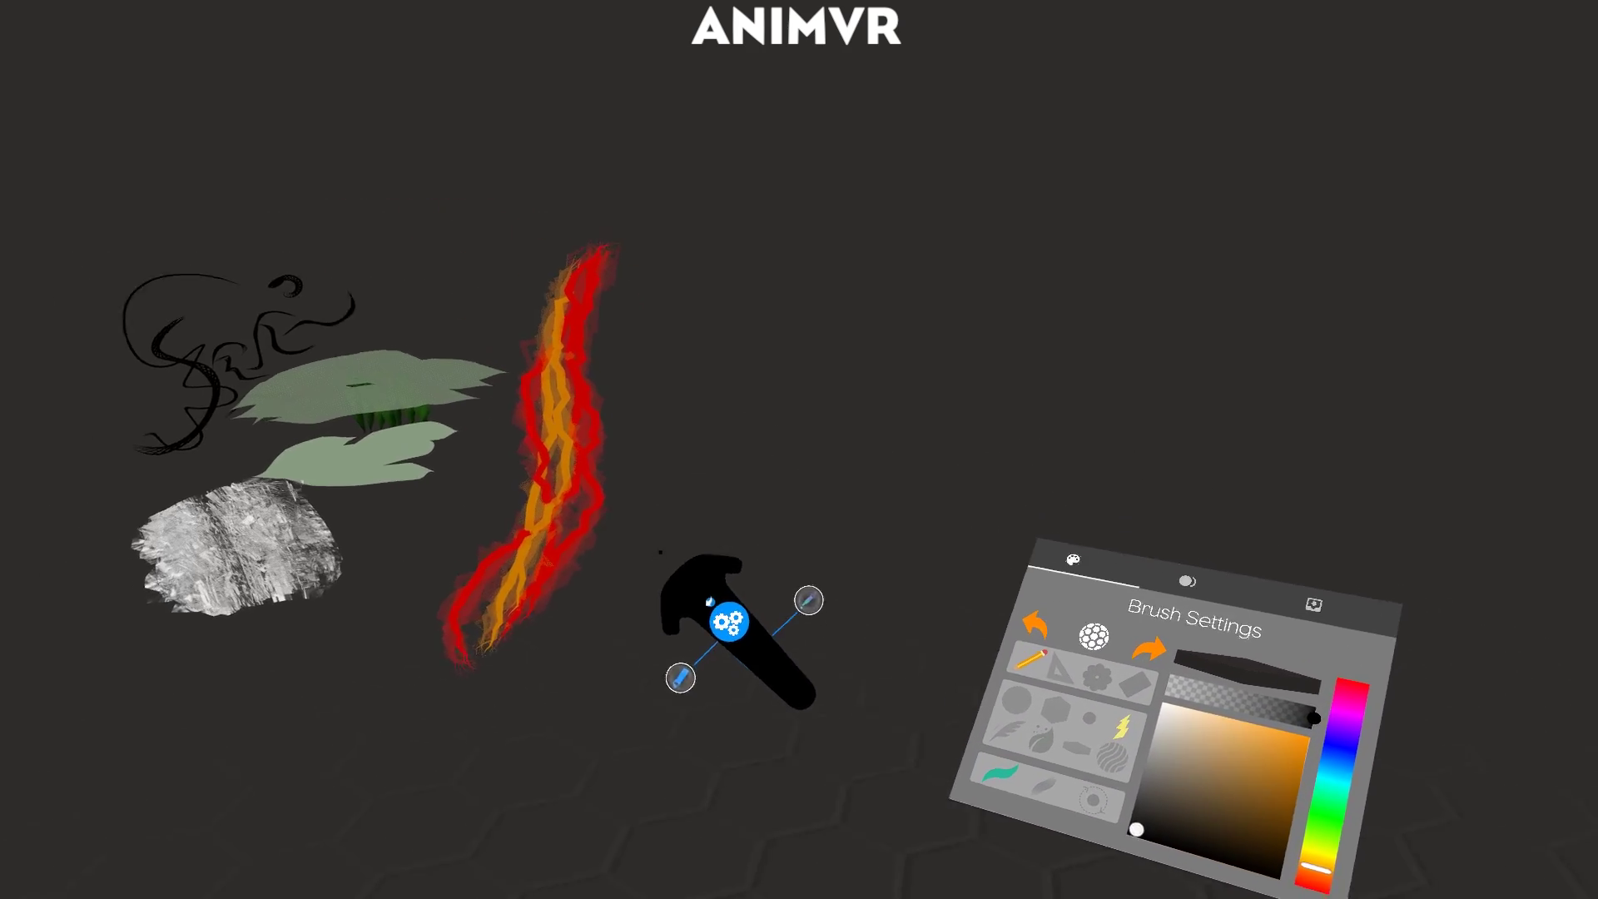
left_click_drag(691, 566, 895, 408)
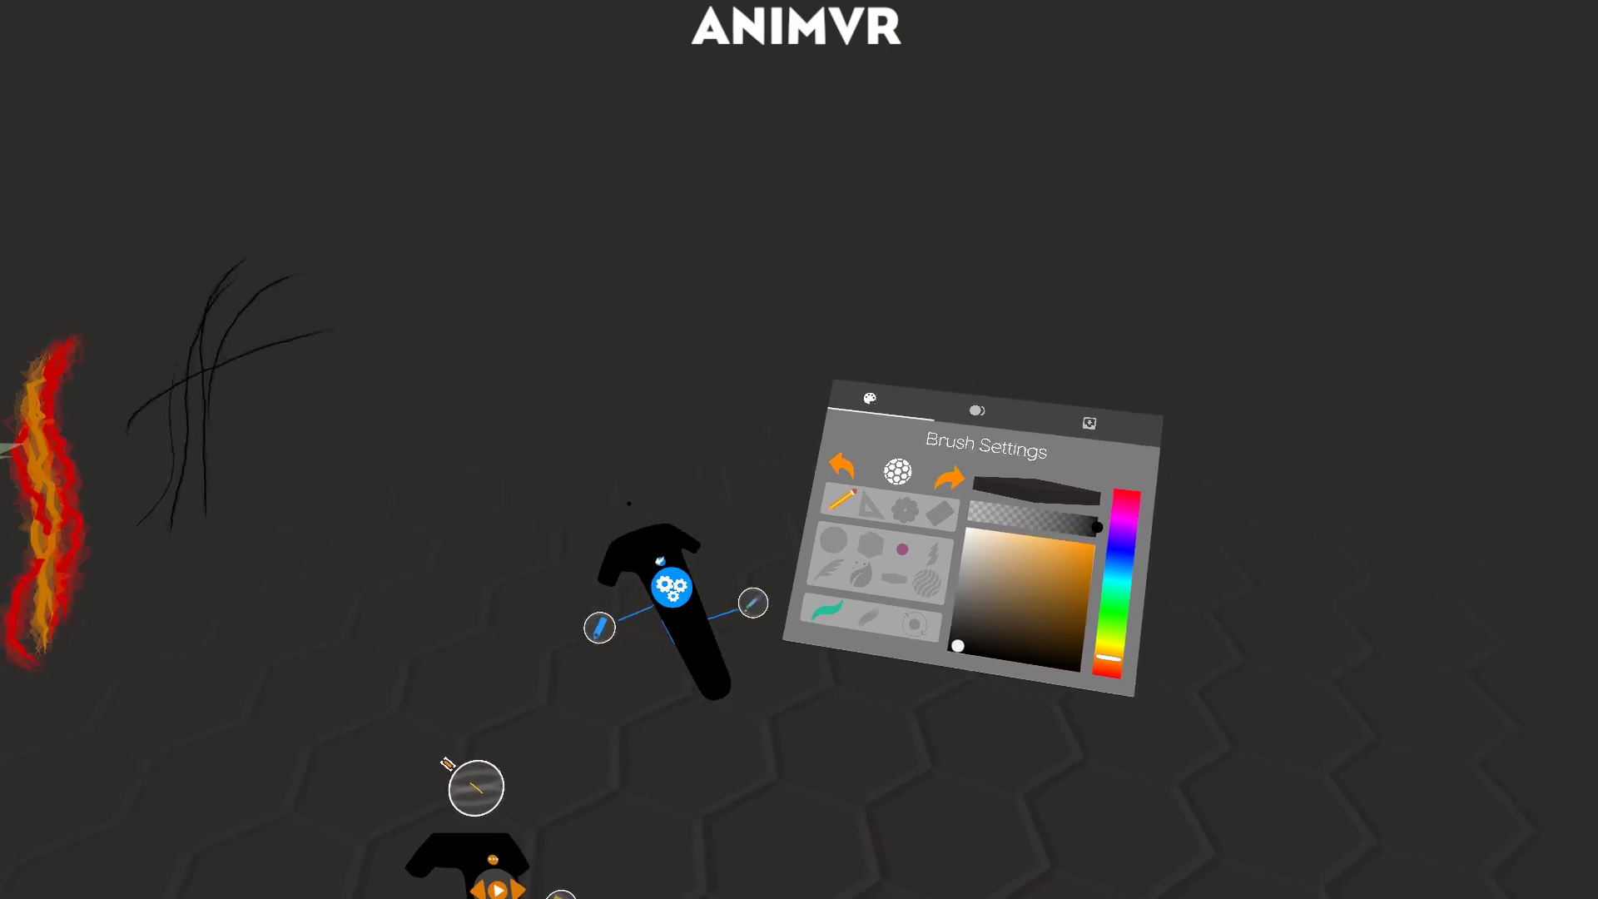
left_click_drag(891, 441, 801, 545)
left_click(928, 526)
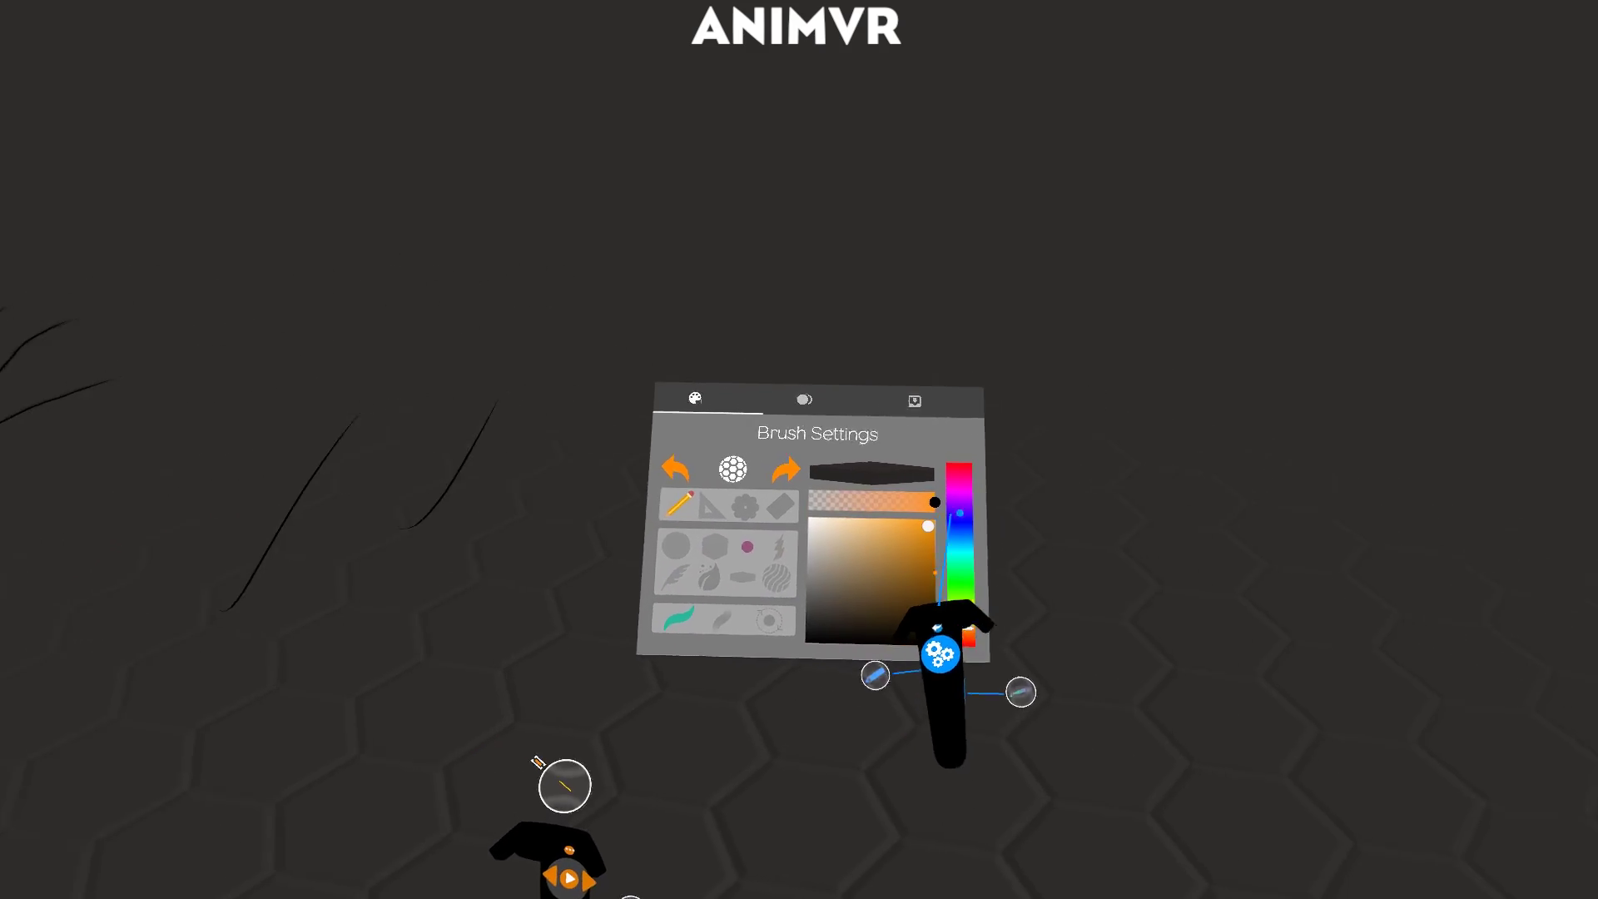
left_click_drag(708, 412, 592, 599)
left_click_drag(932, 492, 832, 595)
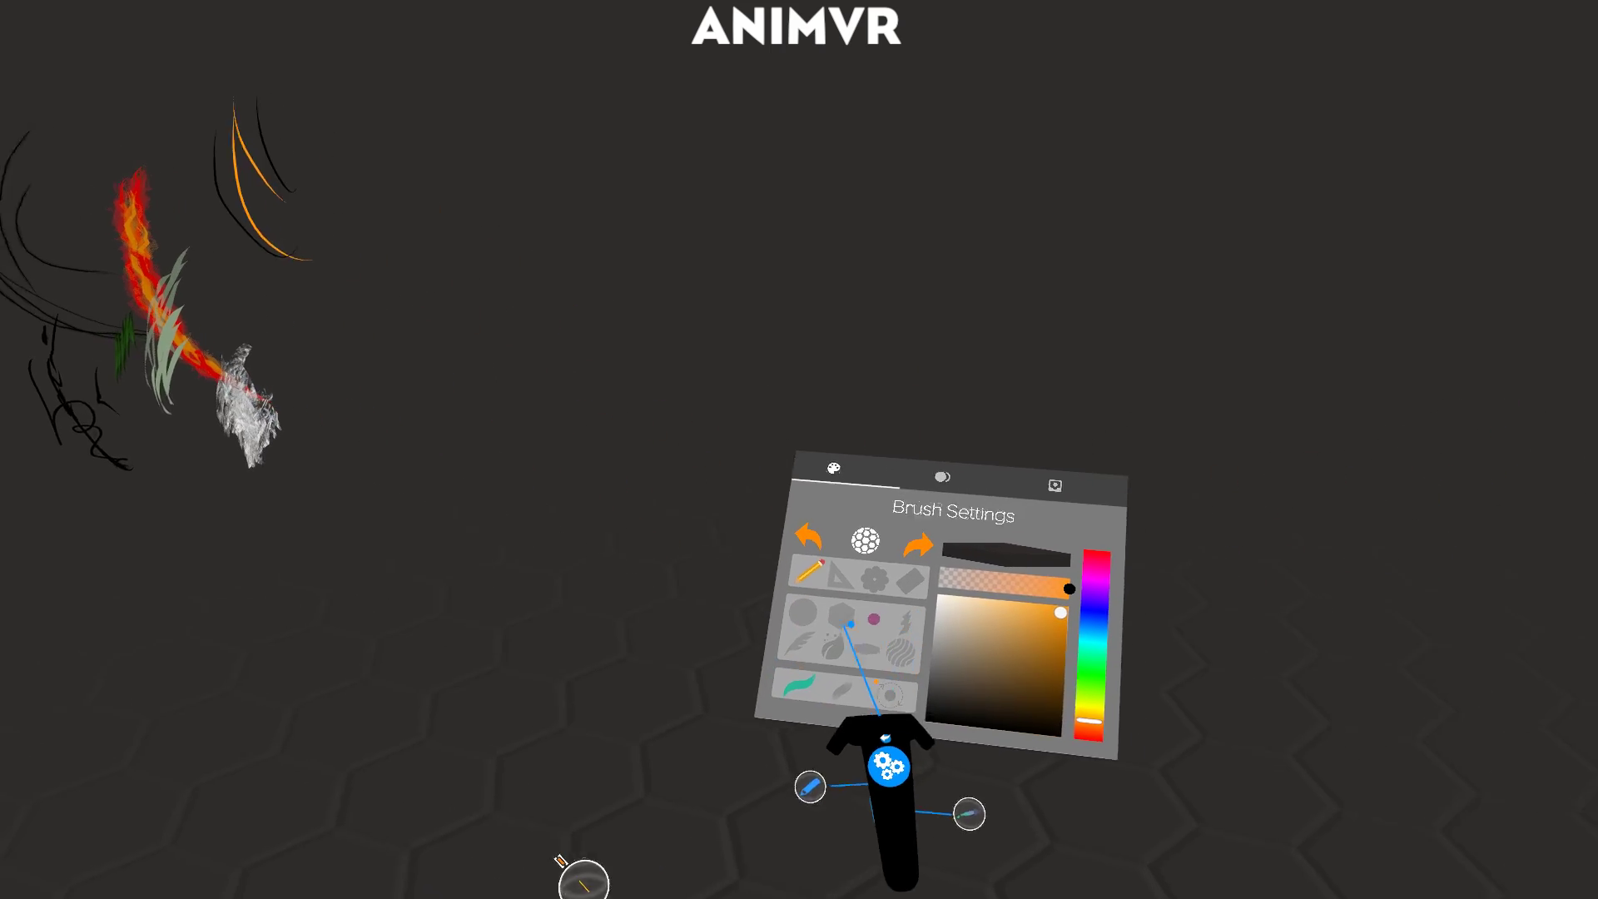
Draw faint dark curves and a white zigzag scribble with the feather brush.
left_click(758, 604)
left_click(824, 607)
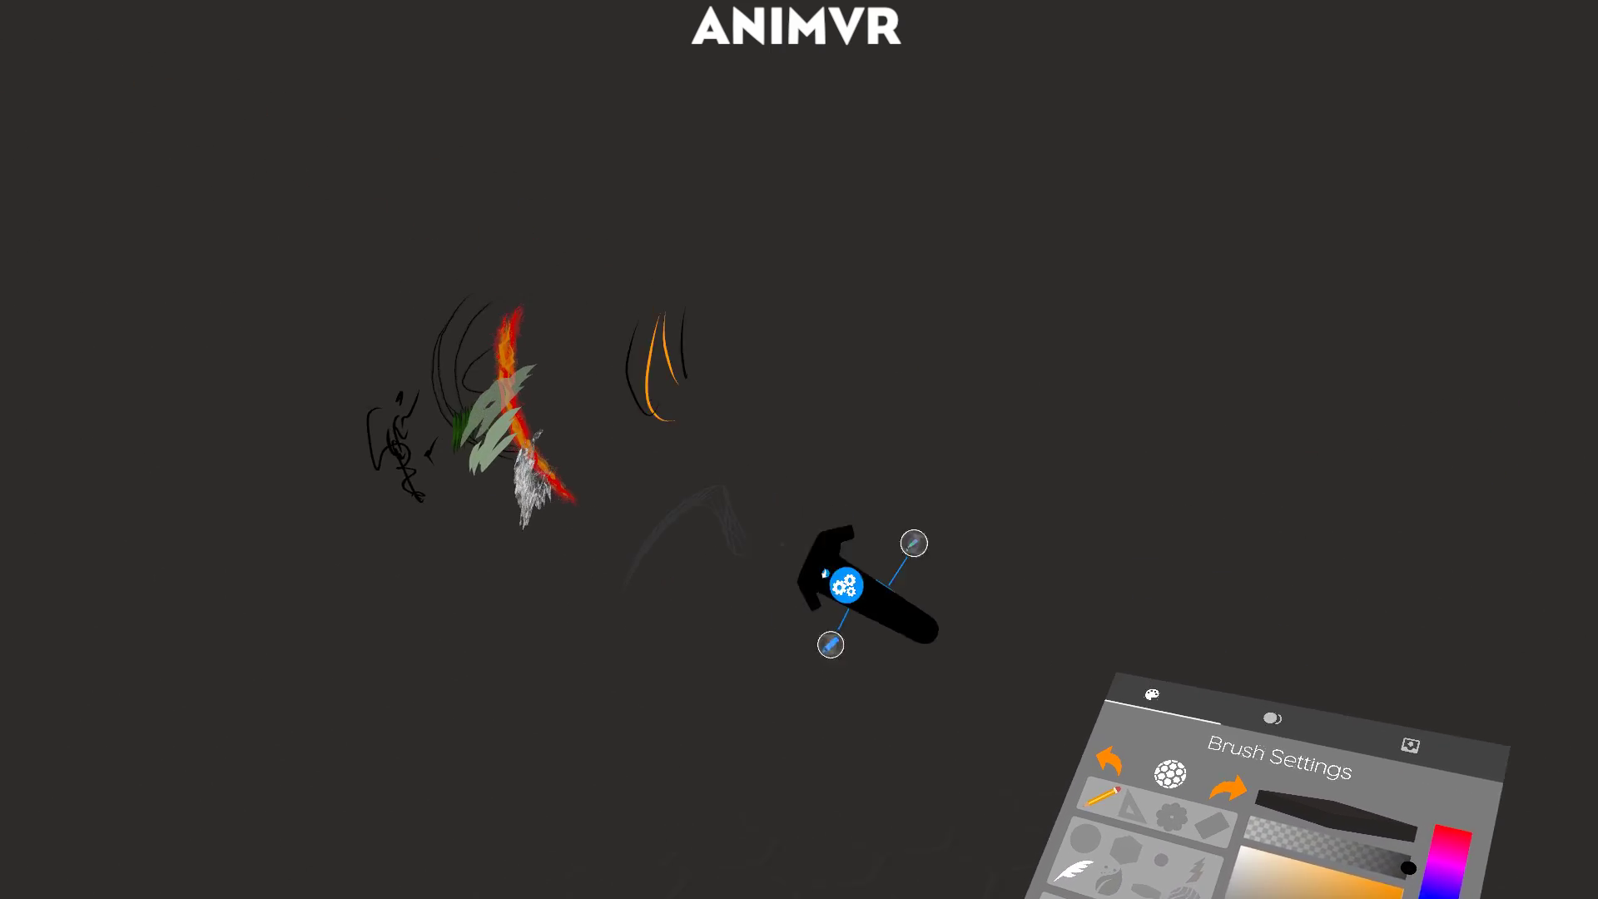
left_click(884, 646)
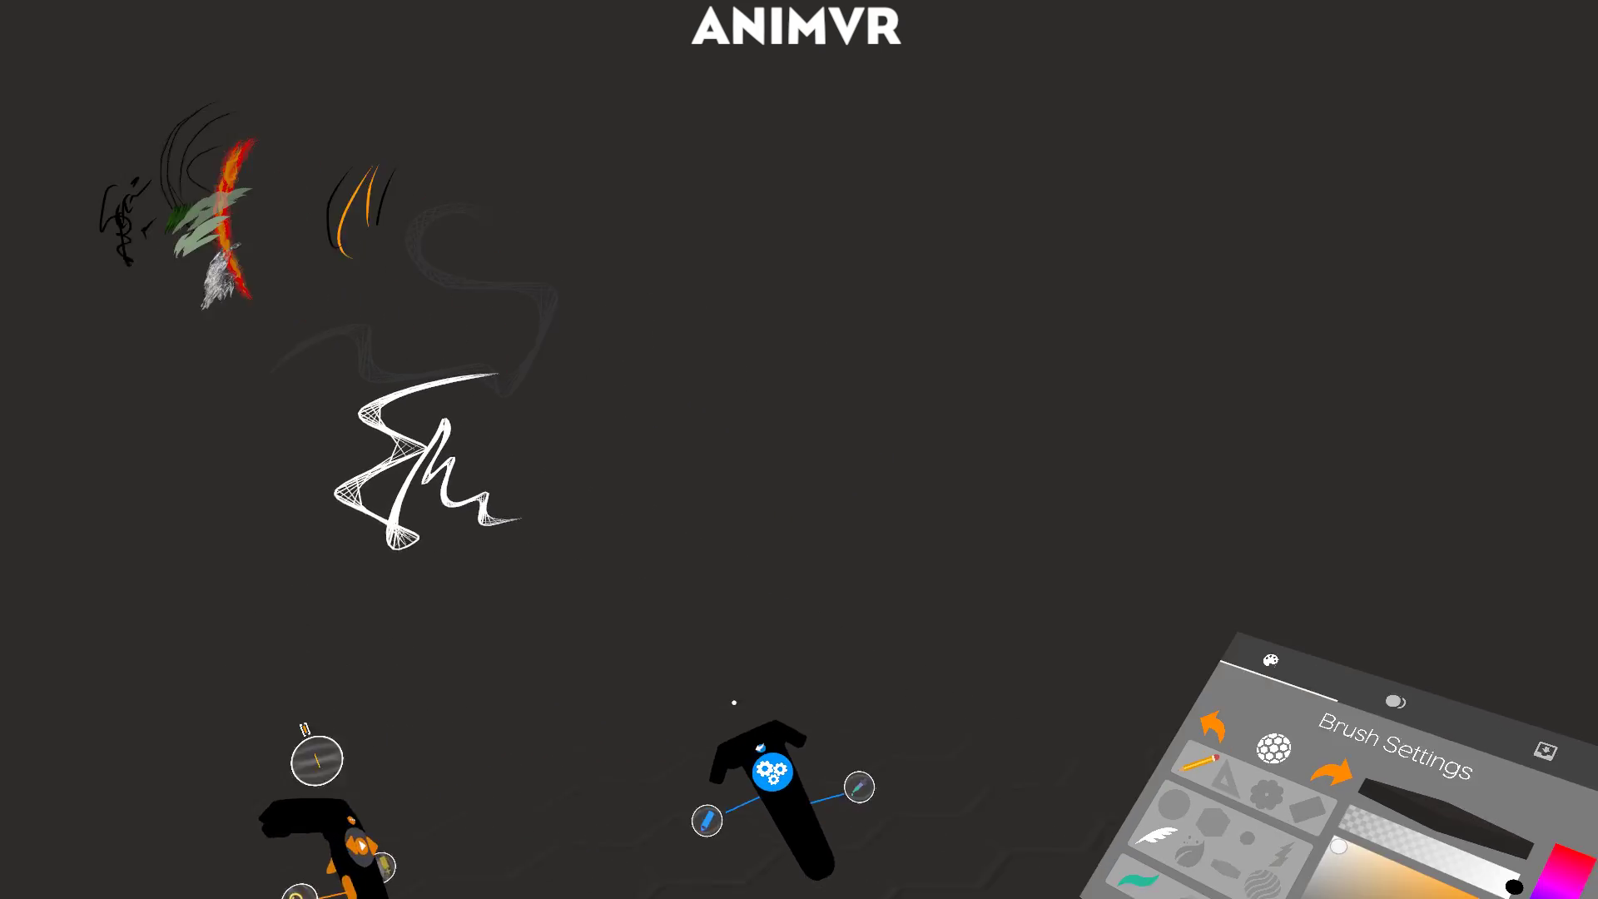
Paint broad orange strokes with the cube brush and bright green strokes with the sphere brush.
left_click(804, 551)
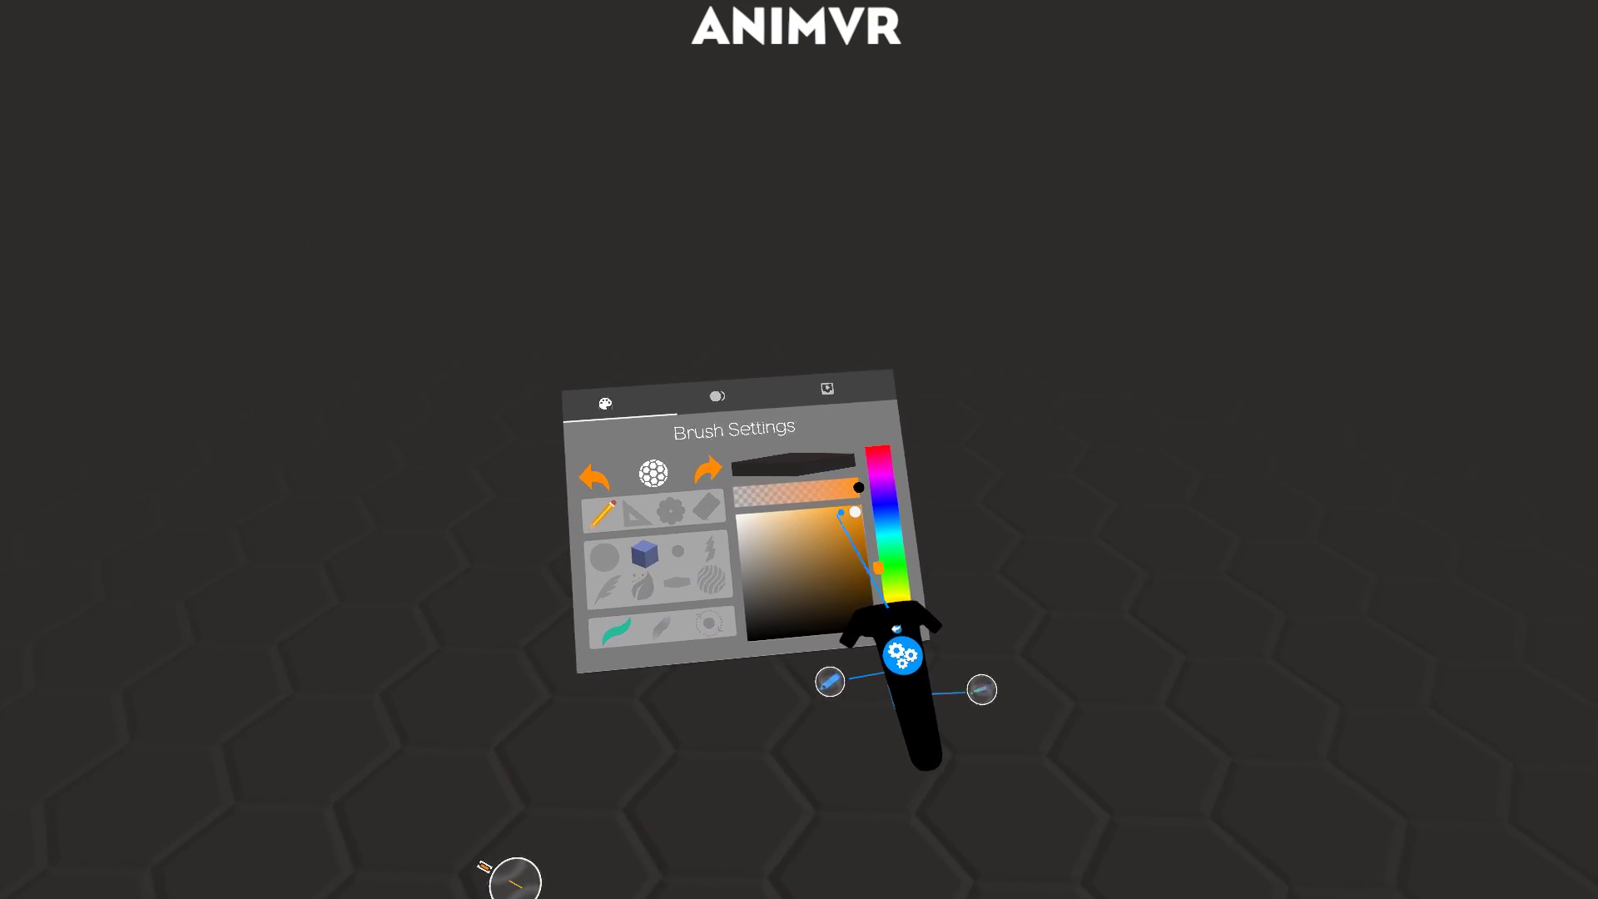
mouse_move(800, 449)
left_mouse_down()
mouse_move(671, 550)
mouse_move(691, 490)
mouse_move(839, 370)
mouse_move(860, 401)
left_mouse_up()
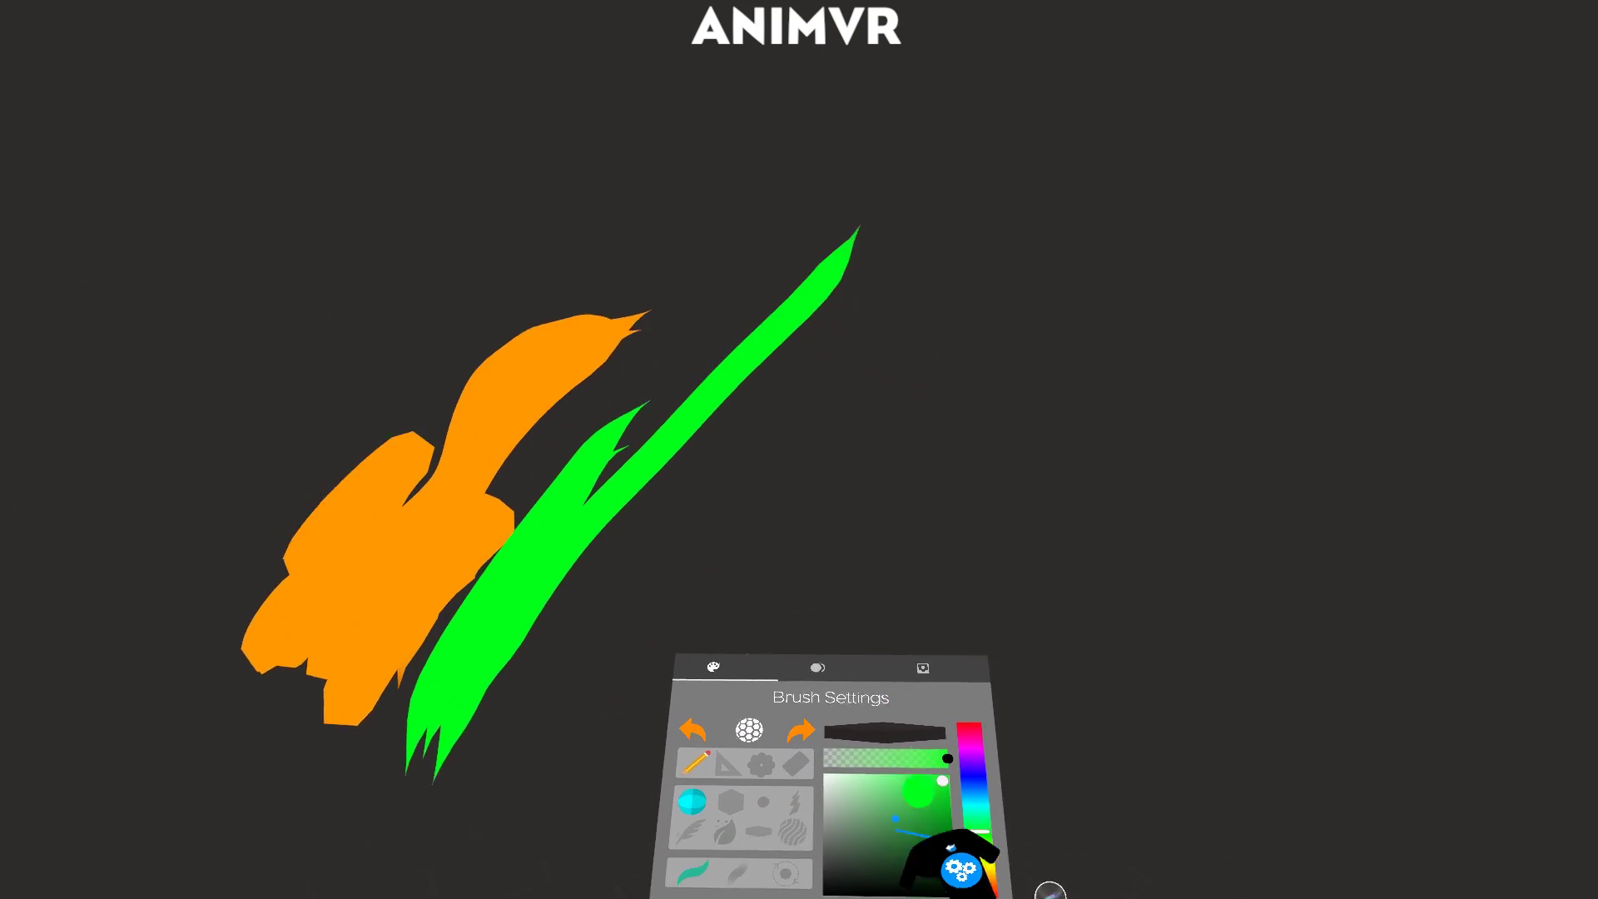
Pick violet and paint broad semi-transparent strokes with the sphere brush across the green strokes.
left_click_drag(895, 695, 755, 597)
left_click(839, 603)
mouse_move(813, 428)
left_mouse_down()
mouse_move(507, 810)
mouse_move(992, 357)
mouse_move(547, 791)
mouse_move(969, 454)
mouse_move(645, 704)
left_mouse_up()
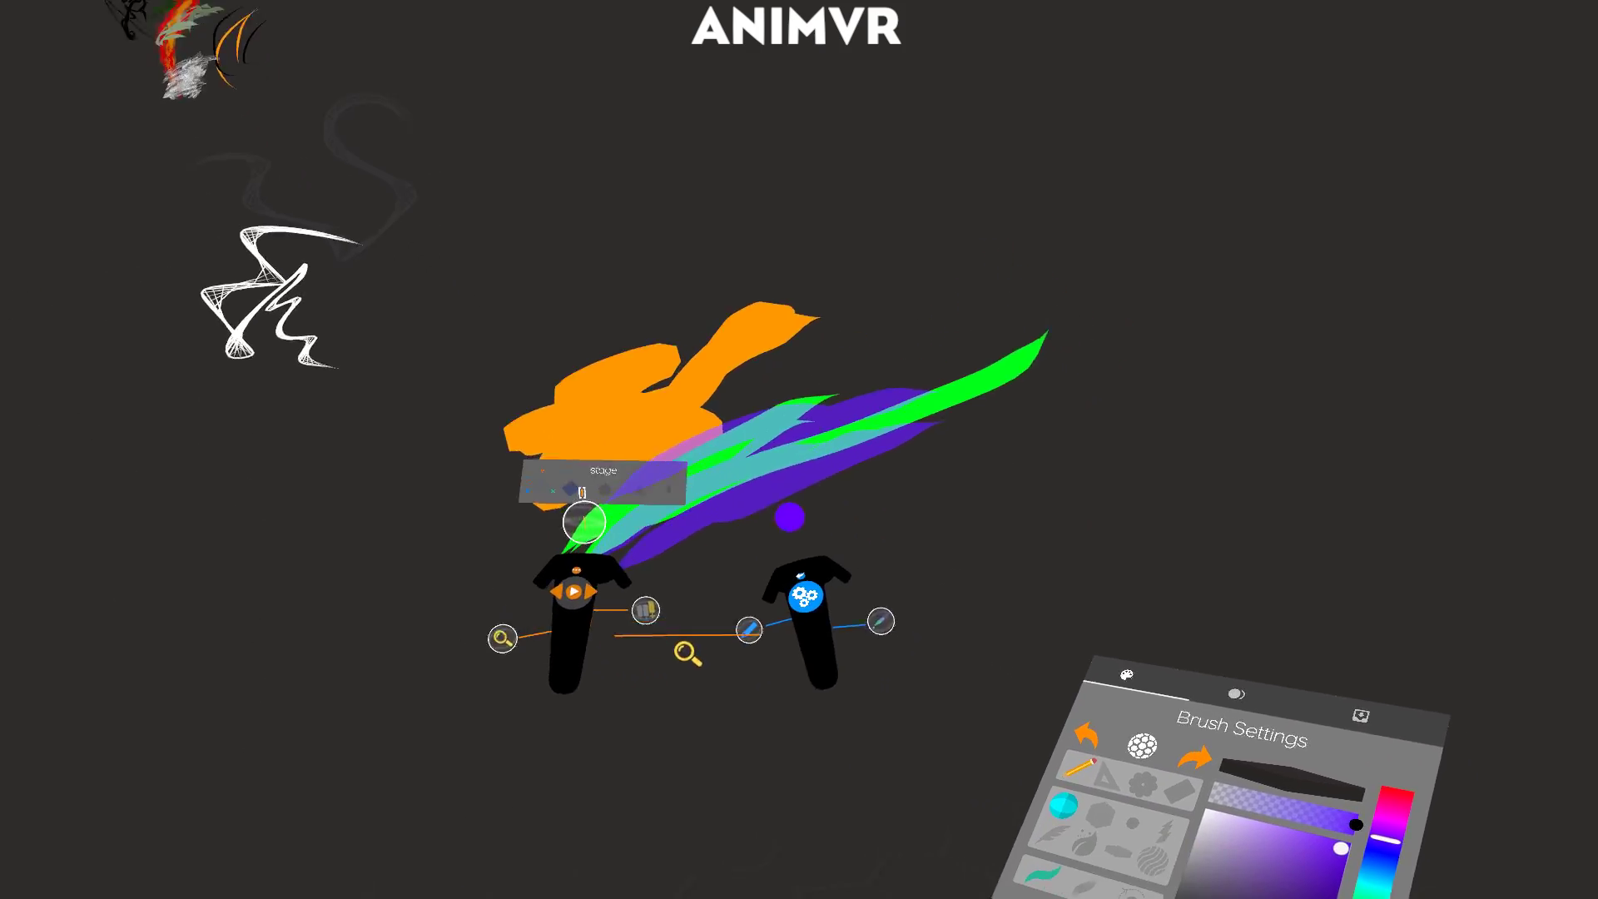
Darken the violet, turn off width tapering and paint one even-width stroke below the coloured strokes.
left_click(895, 517)
left_click(907, 600)
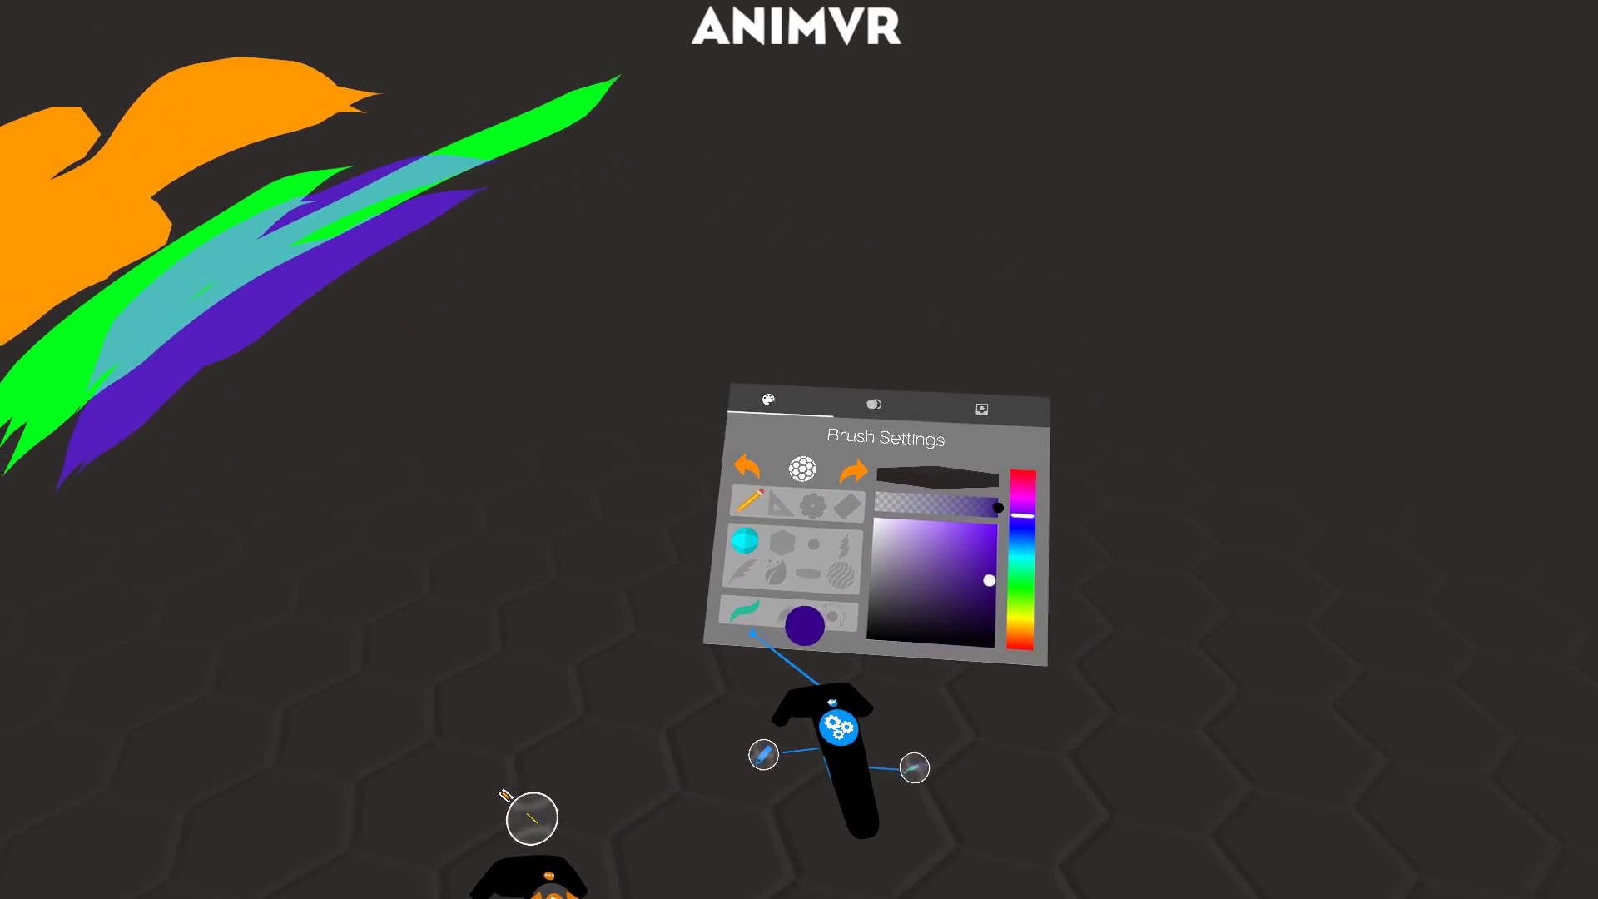
left_click(795, 616)
left_click_drag(658, 354, 494, 626)
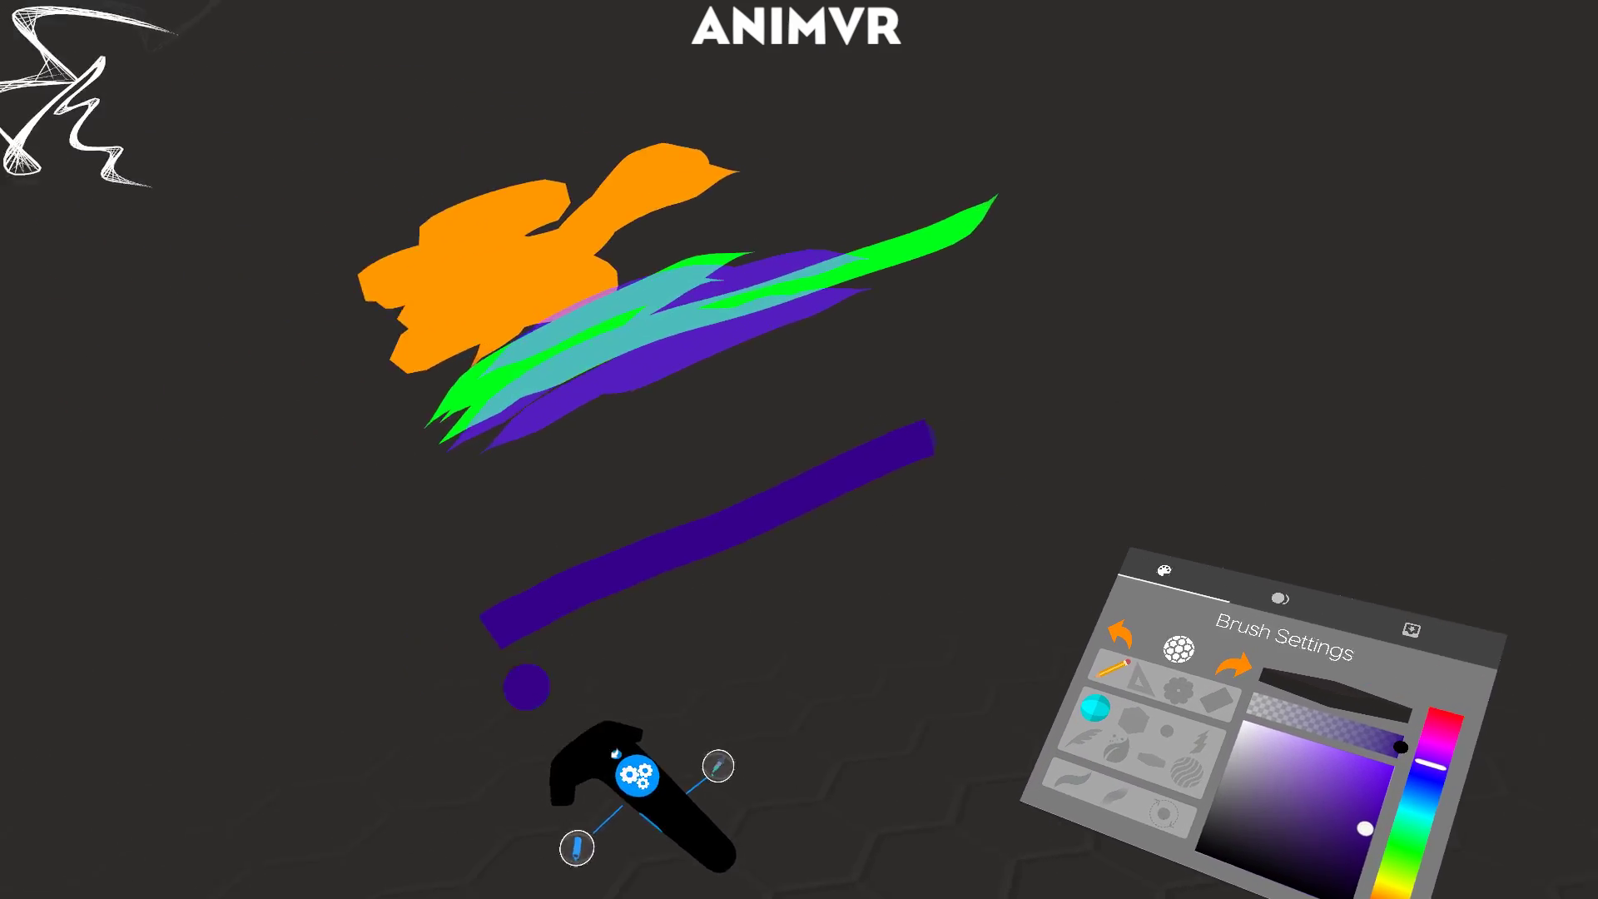
Turn on opacity fading at the stroke ends and paint two dark violet strokes, one crossing the green and orange ones.
left_click(911, 632)
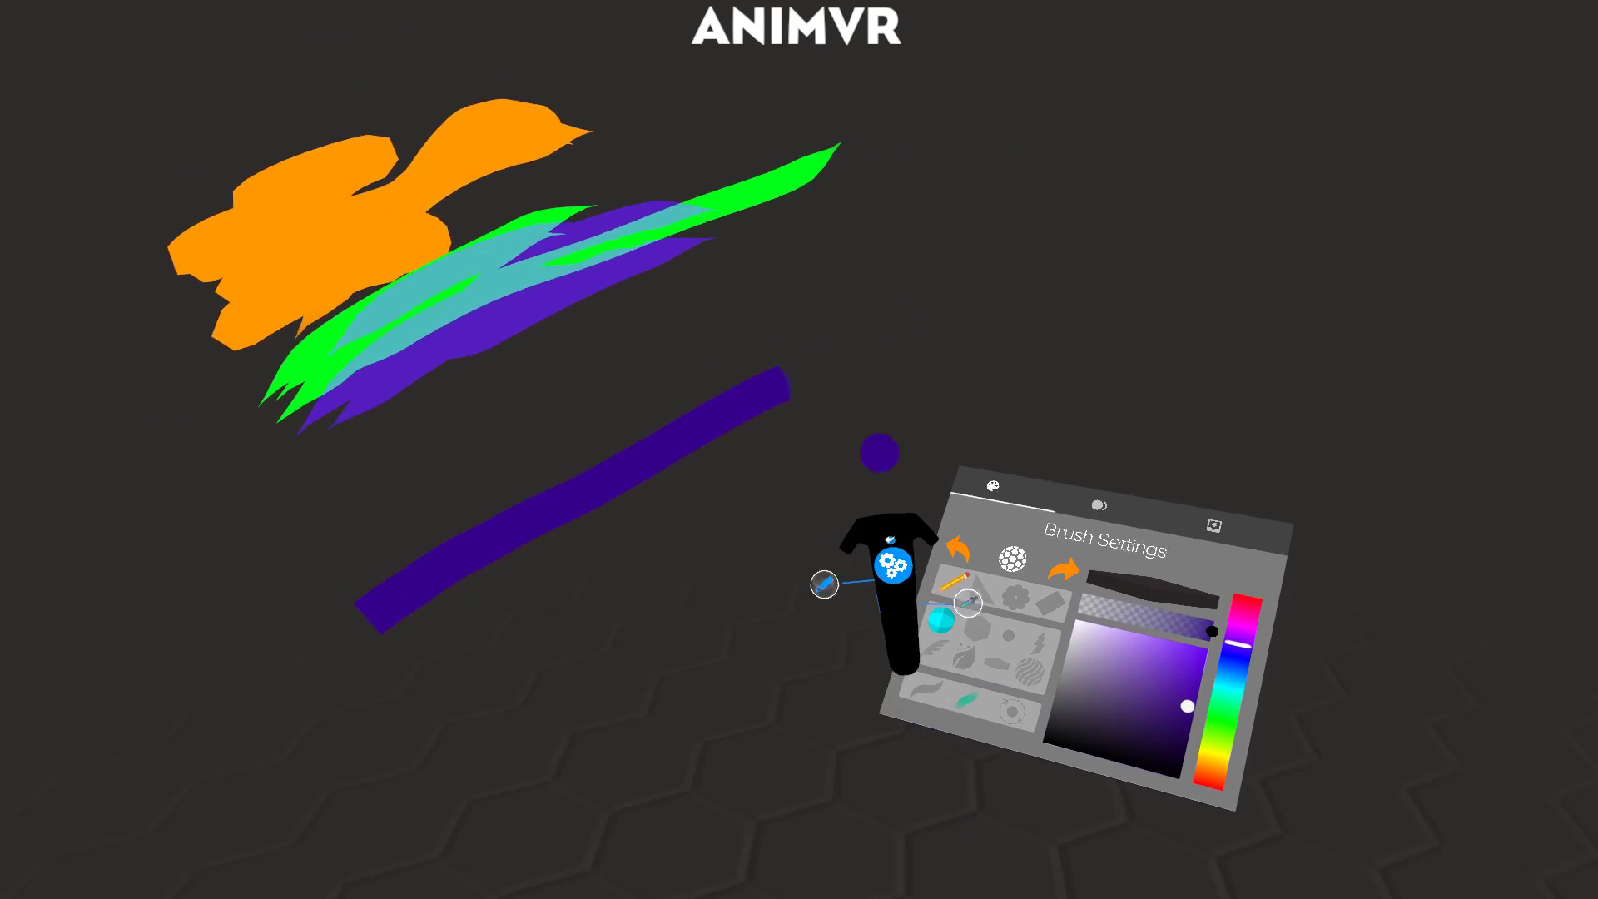
left_click_drag(846, 481, 341, 795)
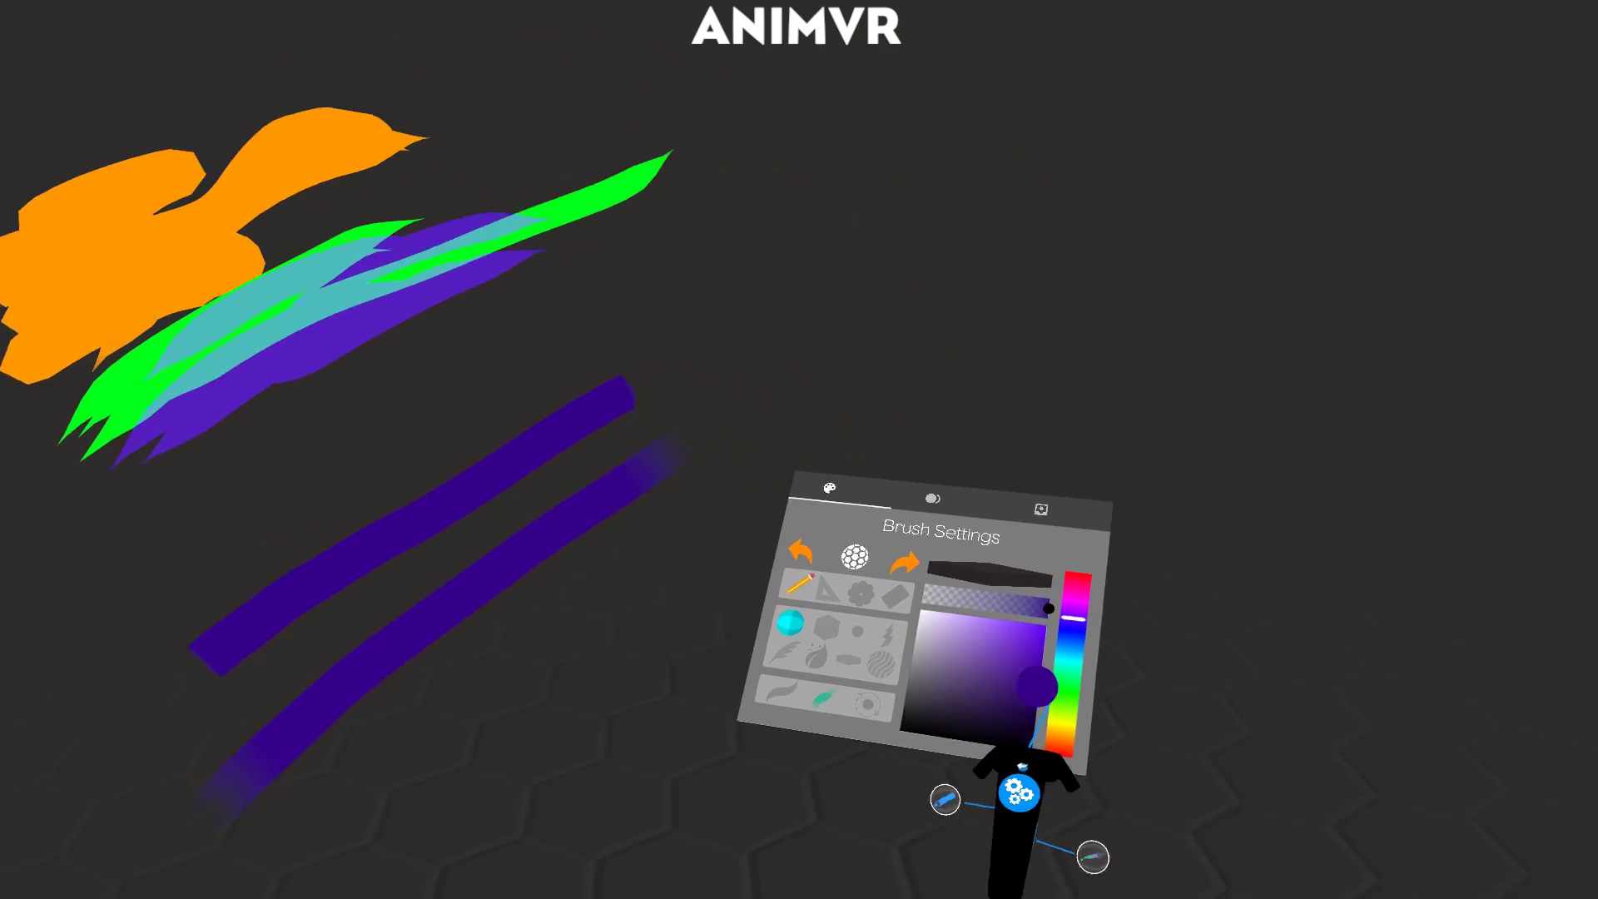
mouse_move(750, 391)
left_mouse_down()
mouse_move(633, 487)
mouse_move(346, 524)
left_mouse_up()
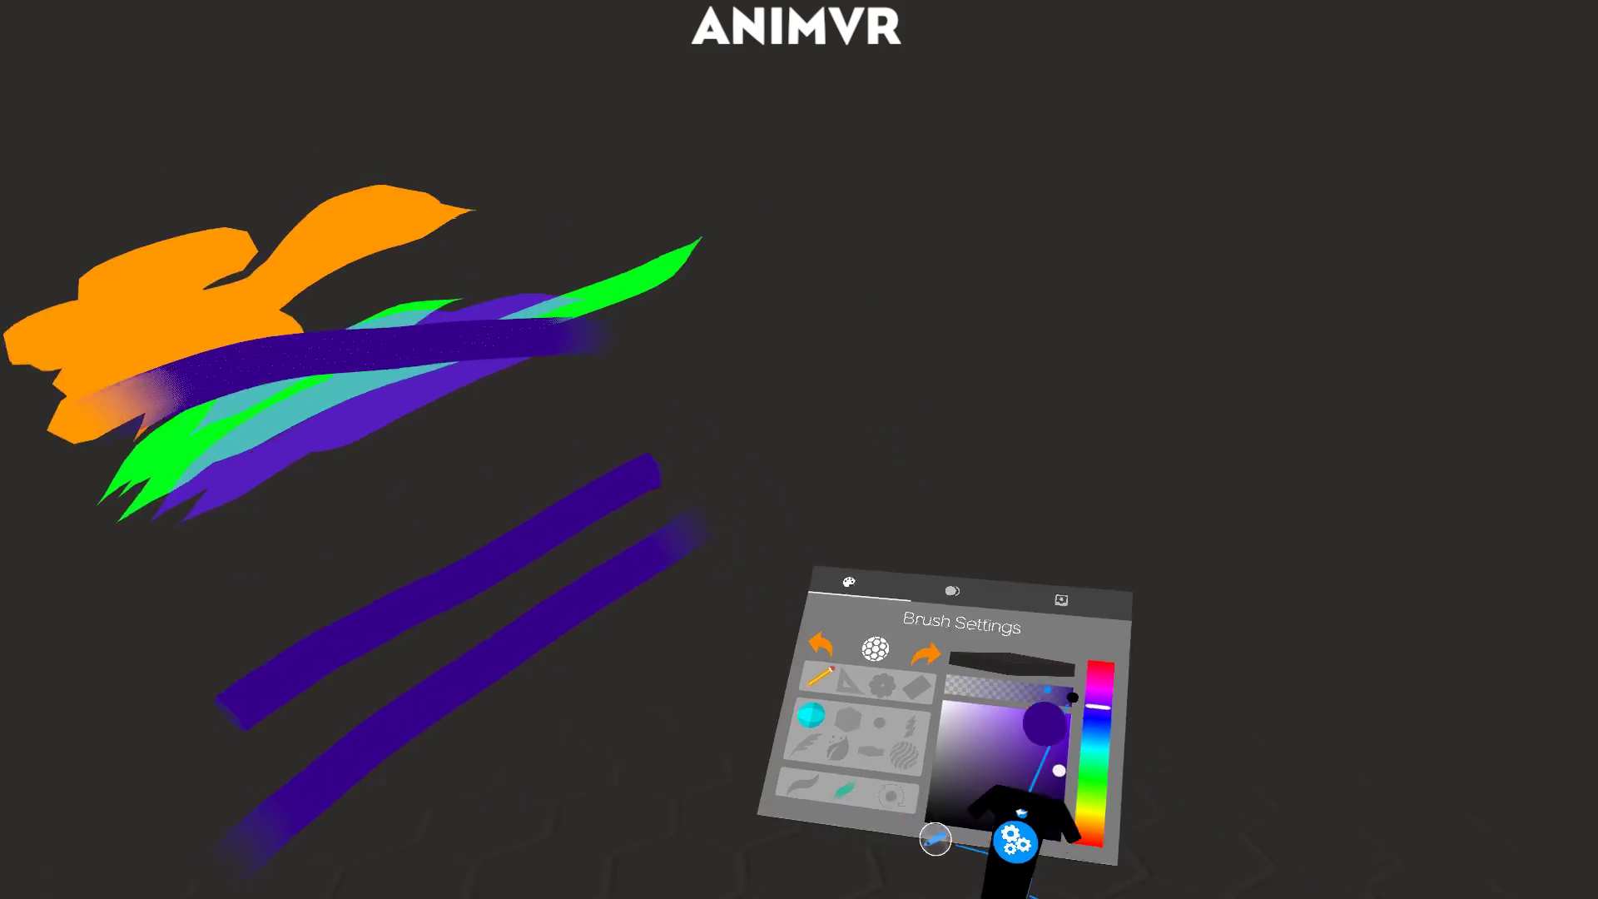
Choose white, the Line tool and the cube brush, and draw a straight line with faded ends in empty space.
left_click(904, 662)
left_click(748, 589)
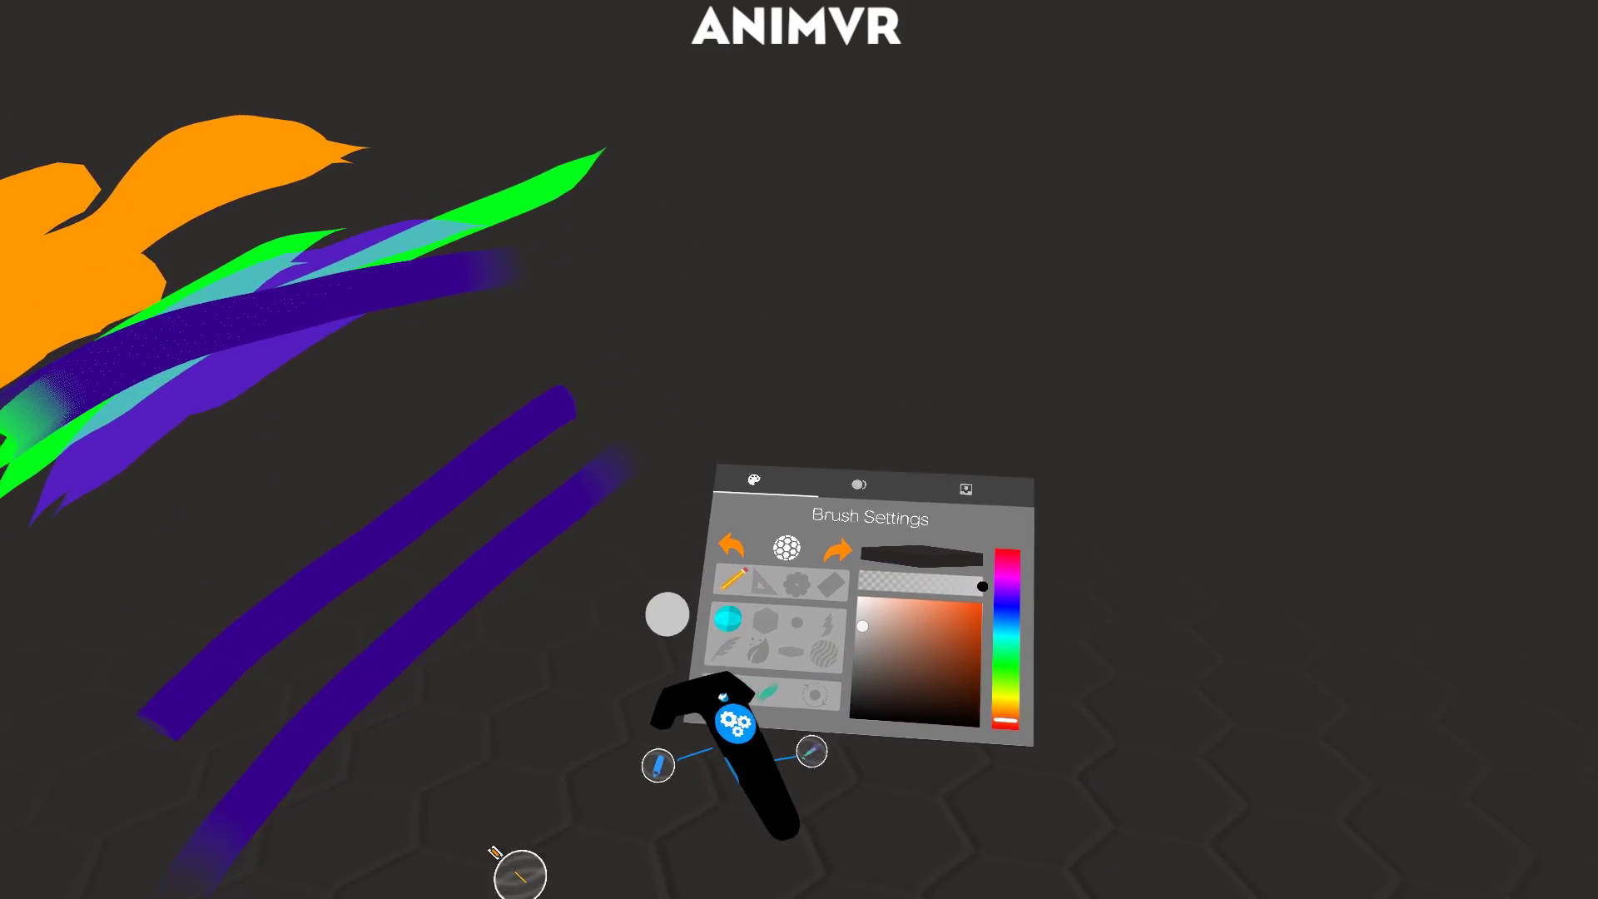
left_click(780, 587)
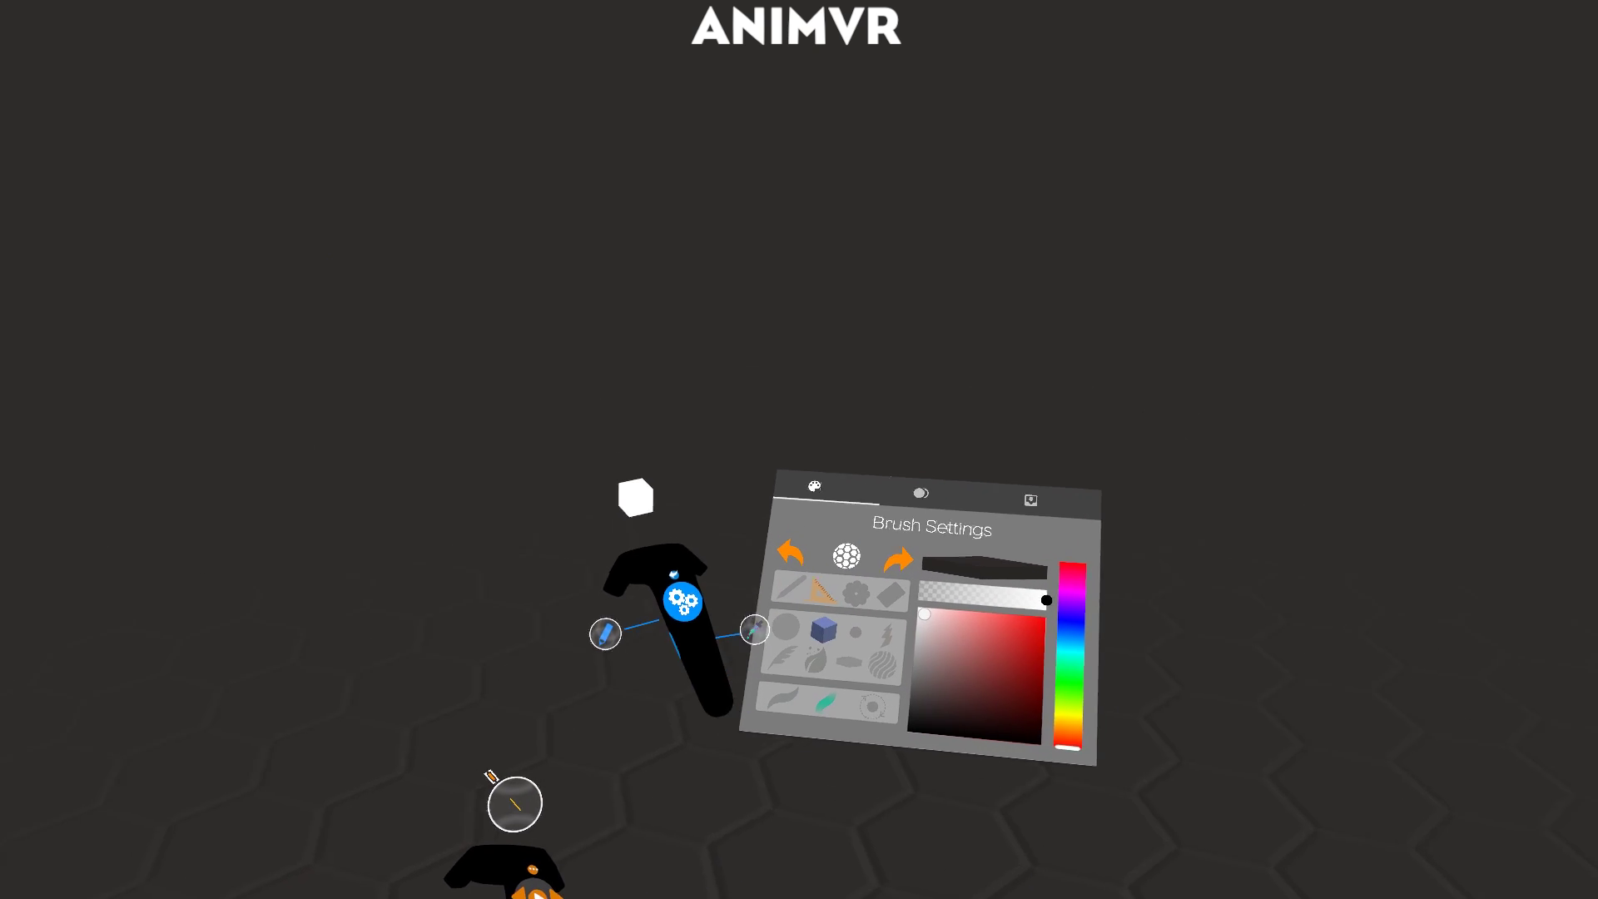
left_click_drag(488, 560, 746, 498)
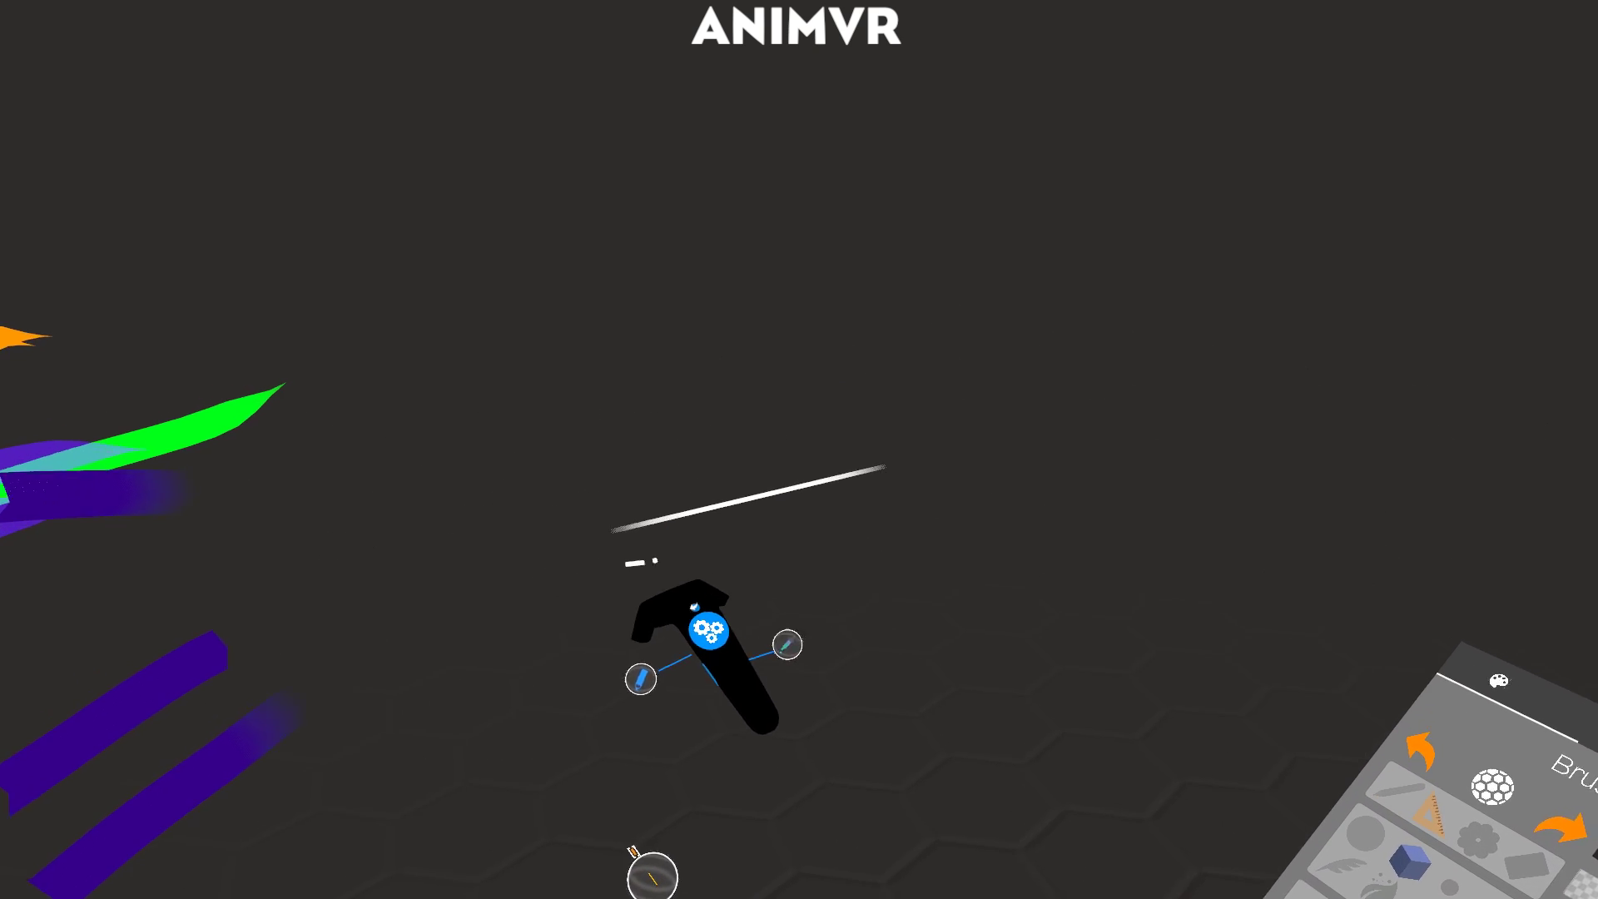
Draw the edges of a three-dimensional wireframe box with straight white lines.
mouse_move(641, 563)
left_mouse_down()
mouse_move(917, 497)
mouse_move(885, 546)
mouse_move(906, 517)
mouse_move(688, 606)
mouse_move(755, 571)
mouse_move(700, 532)
mouse_move(703, 297)
left_mouse_up()
mouse_move(724, 382)
left_mouse_down()
mouse_move(857, 375)
mouse_move(807, 445)
left_mouse_up()
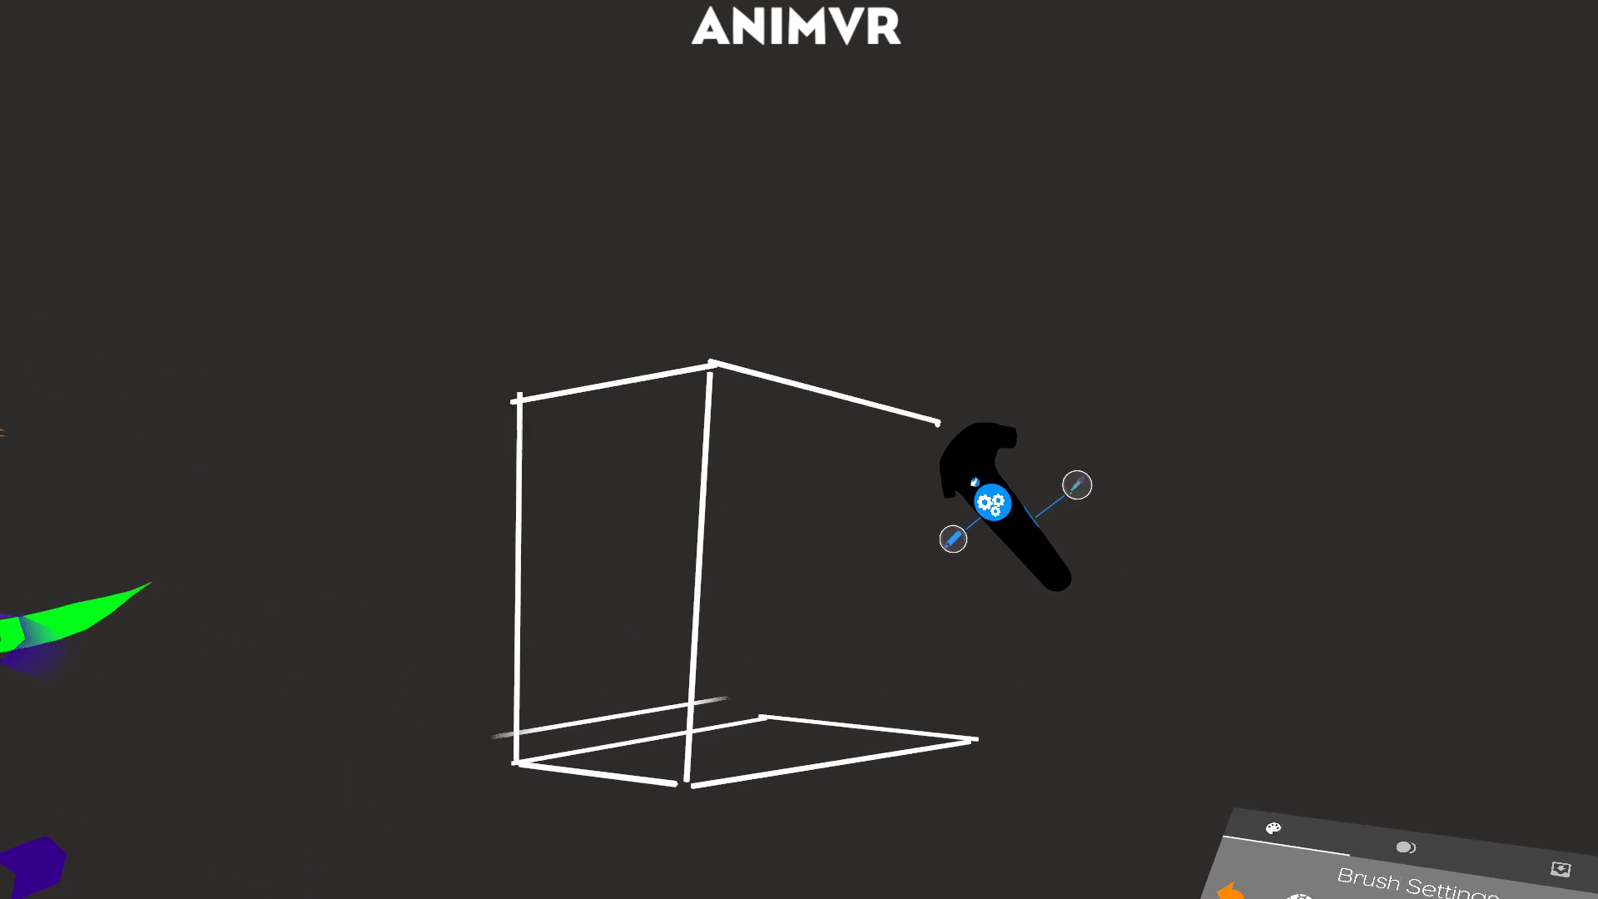
mouse_move(886, 426)
left_mouse_down()
mouse_move(734, 460)
mouse_move(789, 581)
mouse_move(824, 723)
left_mouse_up()
left_click_drag(641, 462, 762, 470)
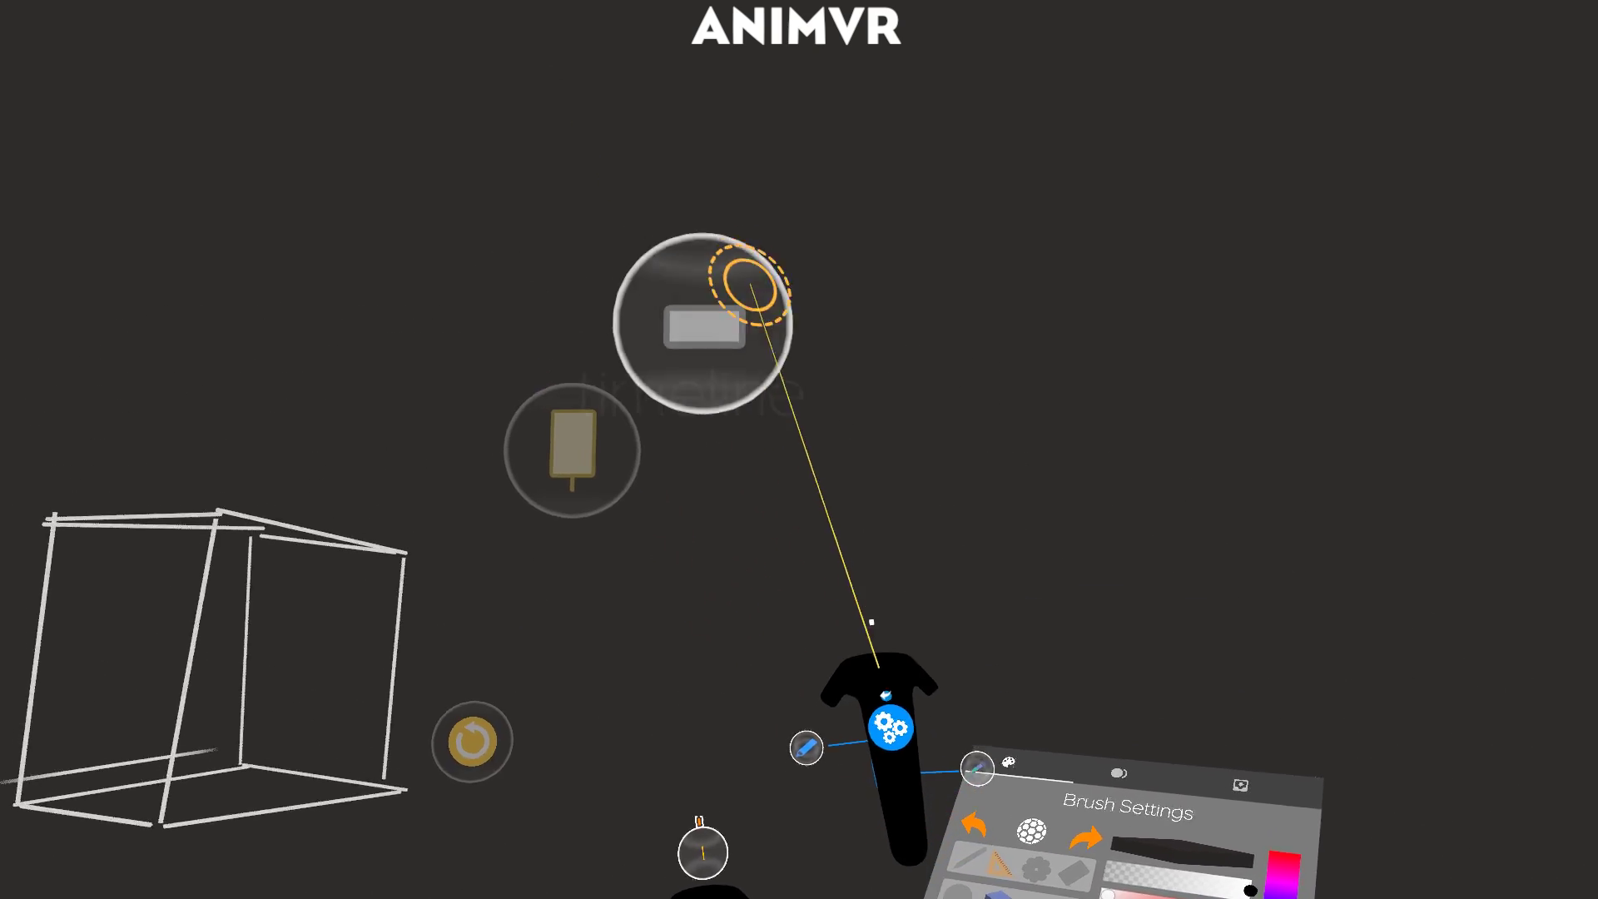
Select the Line tool with the white cube brush for drawing in an empty area.
left_click(685, 569)
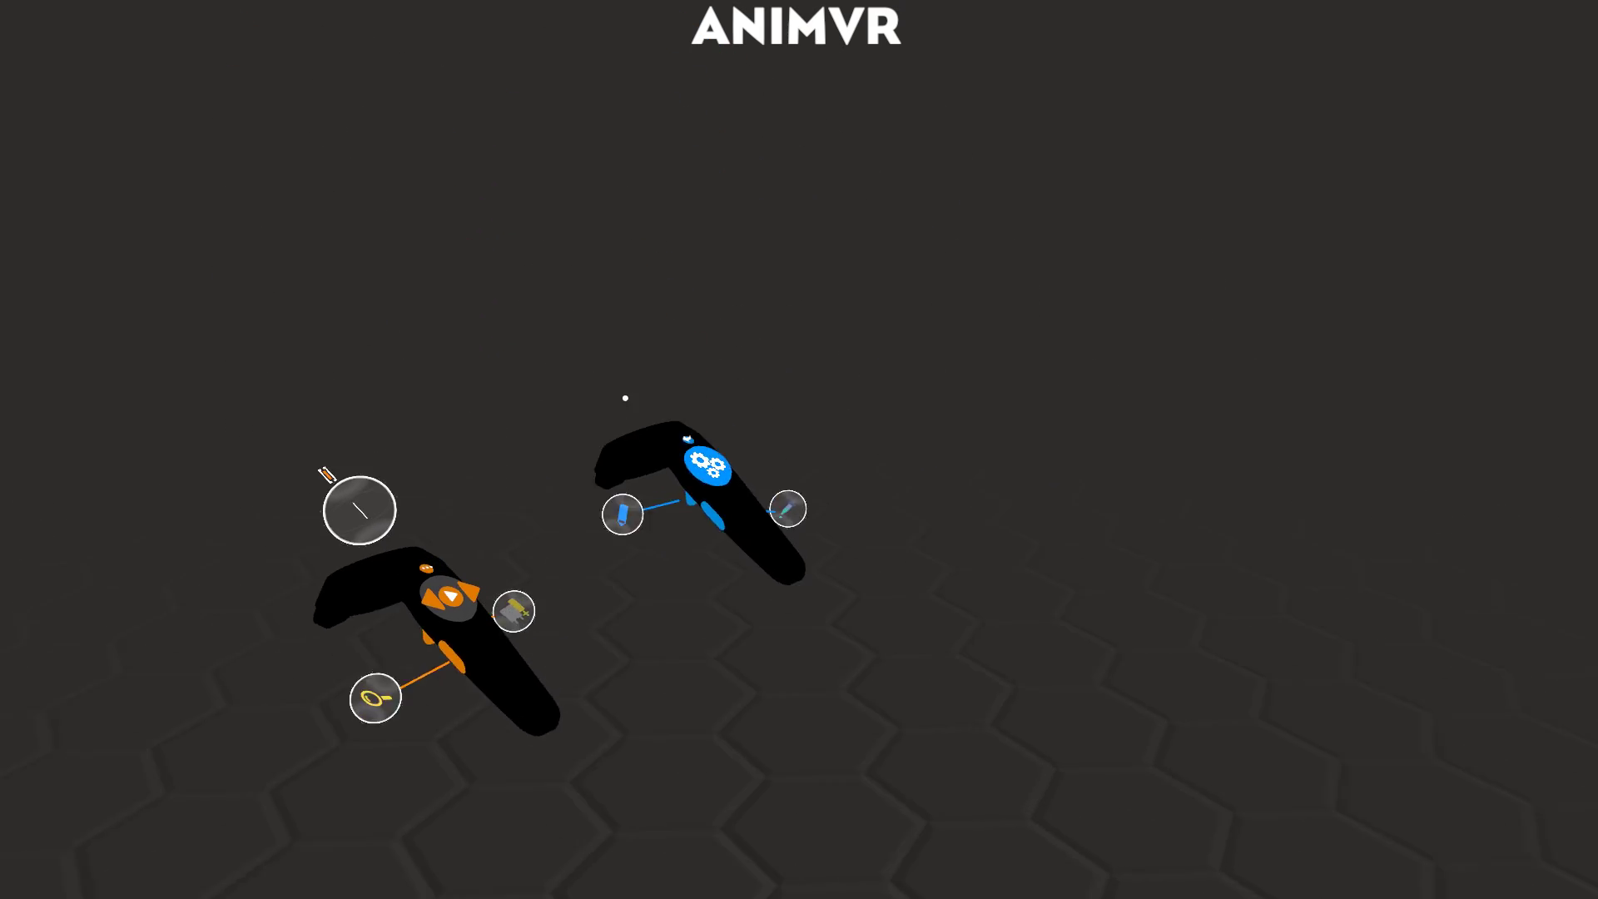
left_click(707, 466)
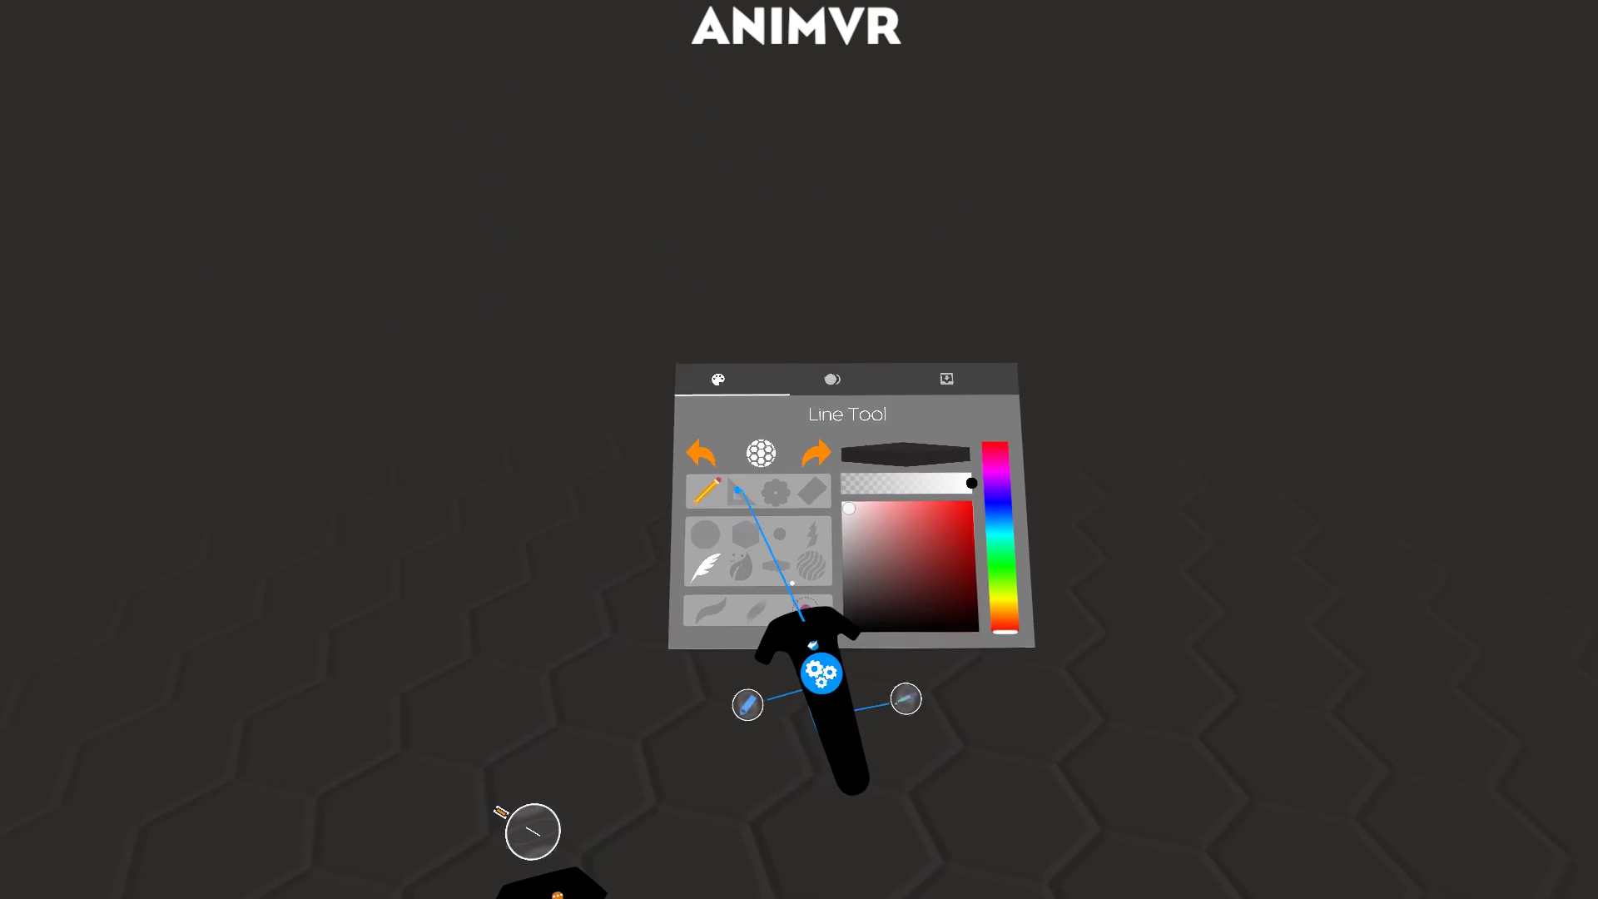
left_click(738, 491)
left_click(752, 544)
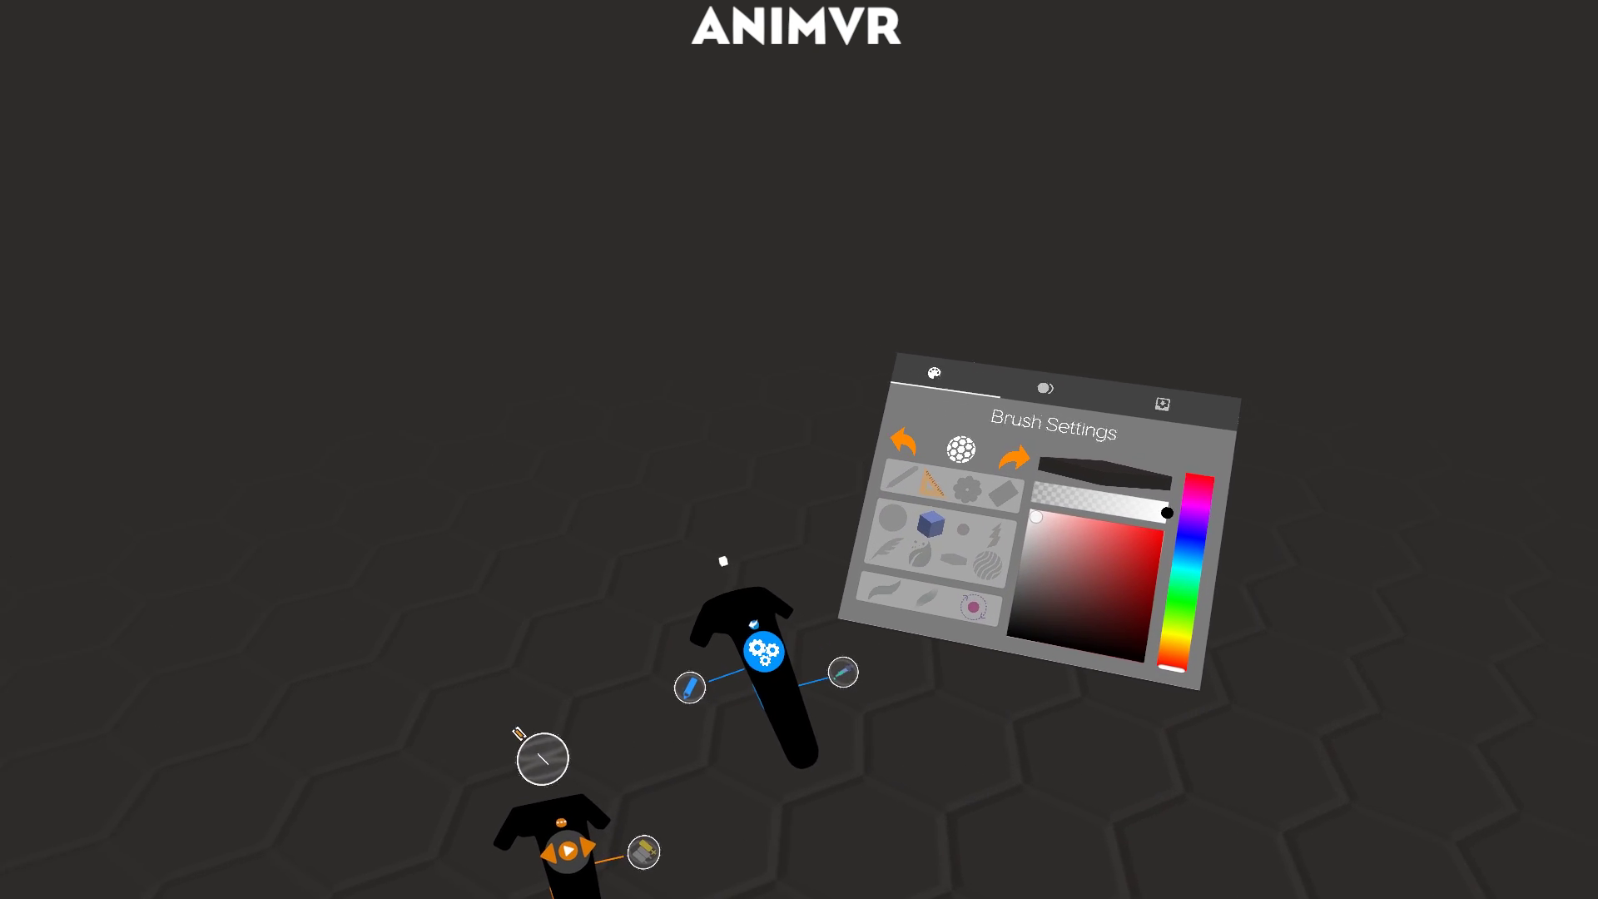
left_click(819, 673)
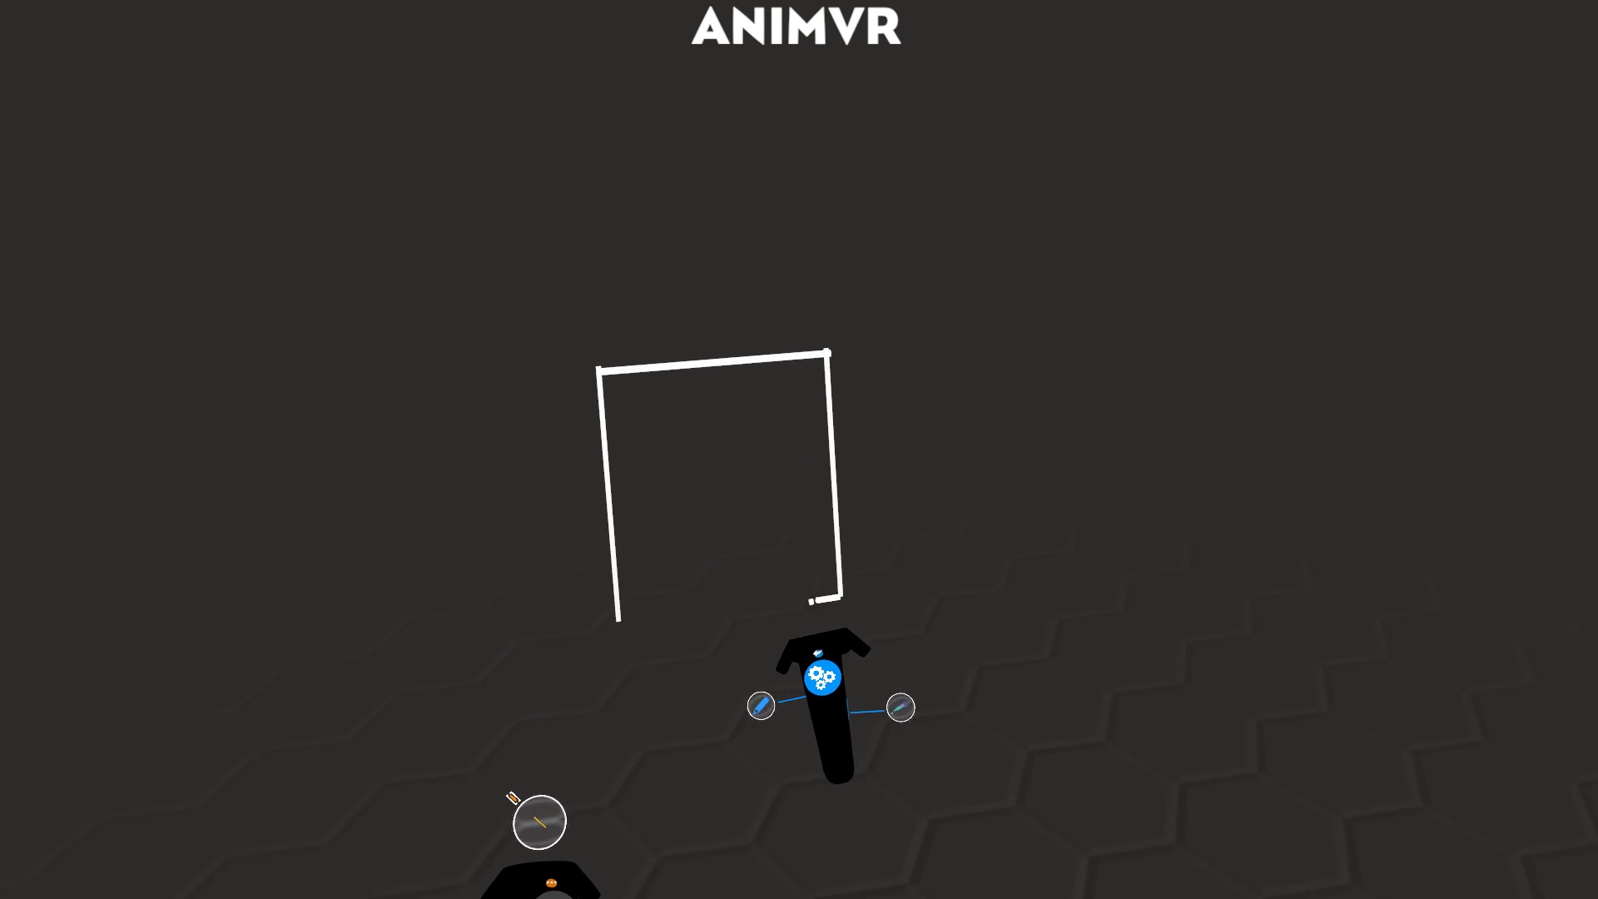
Close the white square with its lower edge and extend it into depth with straight lines from its corners.
left_click_drag(683, 606, 697, 604)
left_click(907, 799)
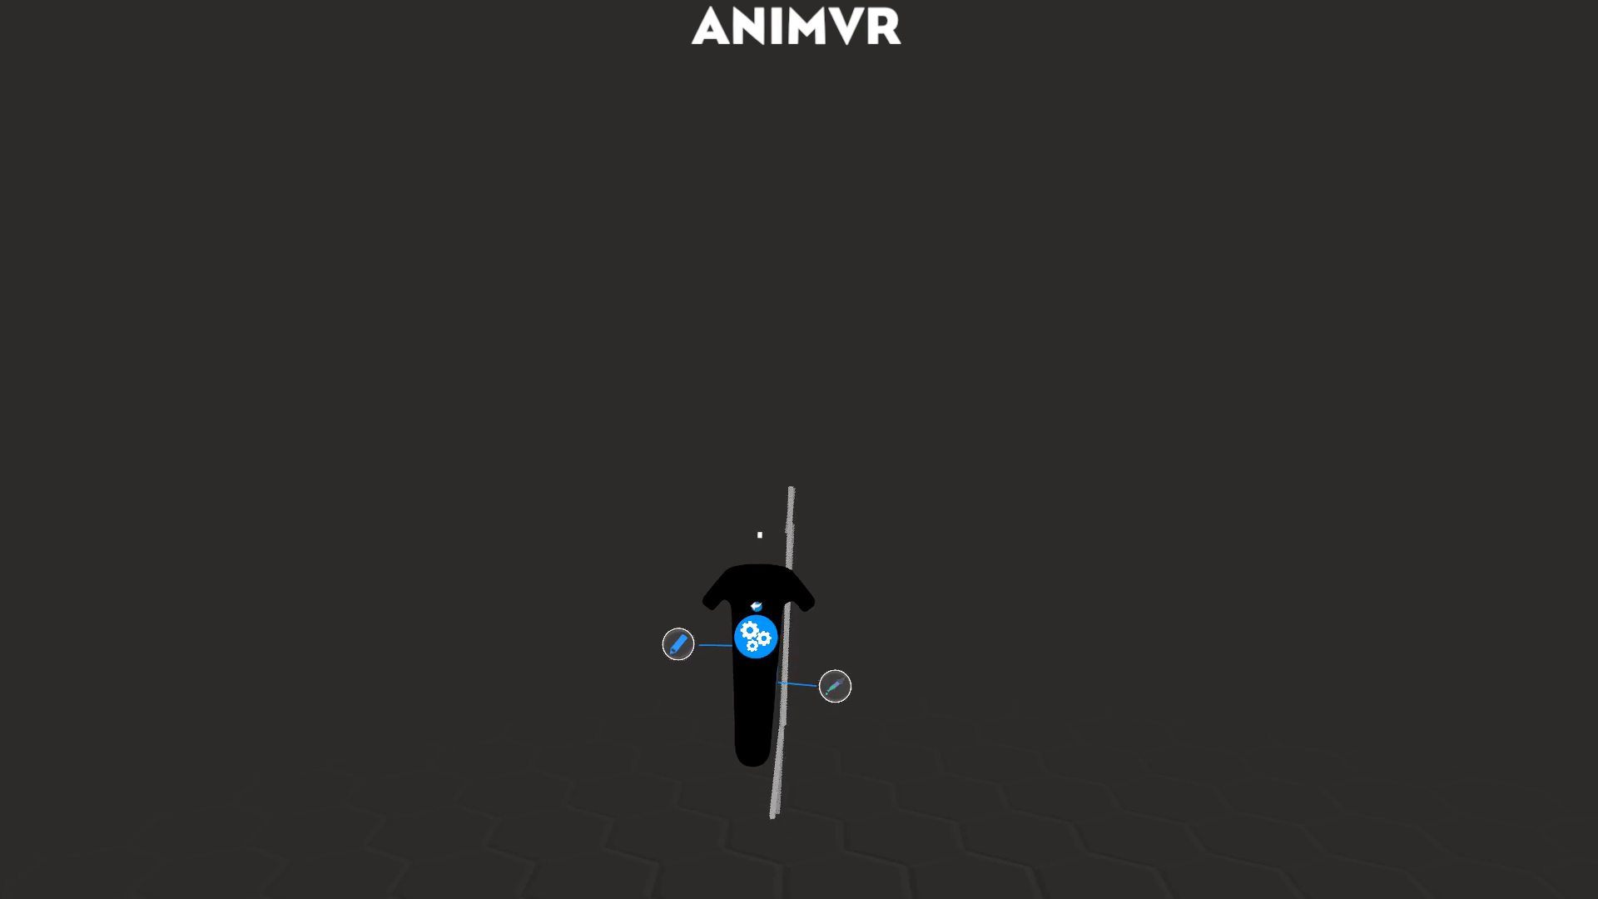
left_click_drag(743, 514, 623, 502)
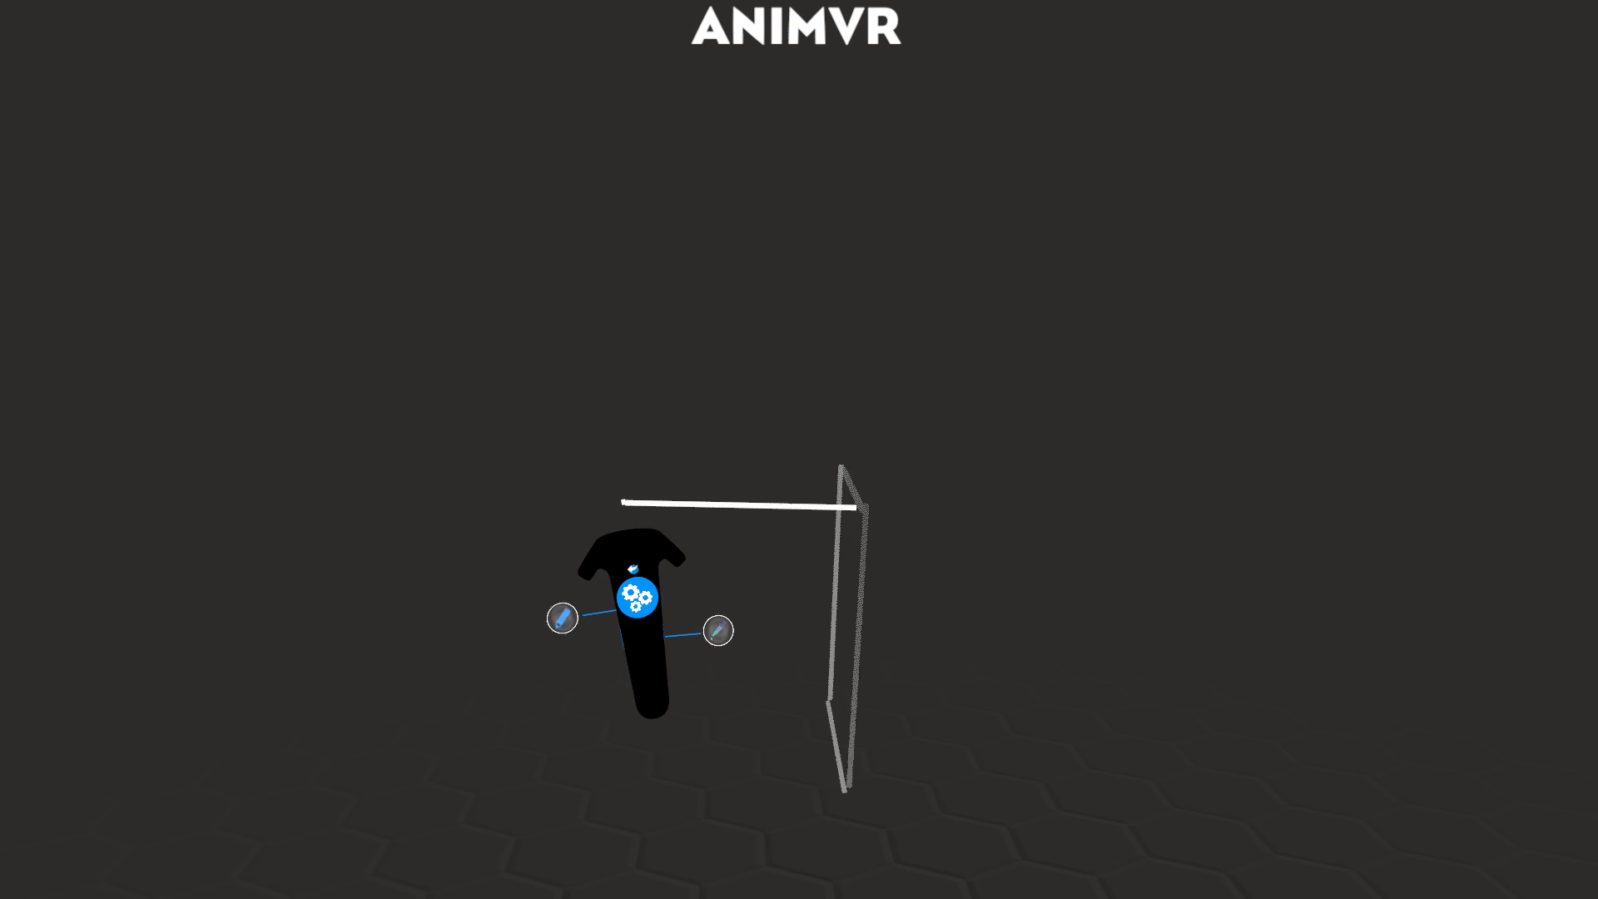
mouse_move(702, 696)
left_mouse_down()
mouse_move(696, 674)
mouse_move(746, 643)
left_mouse_up()
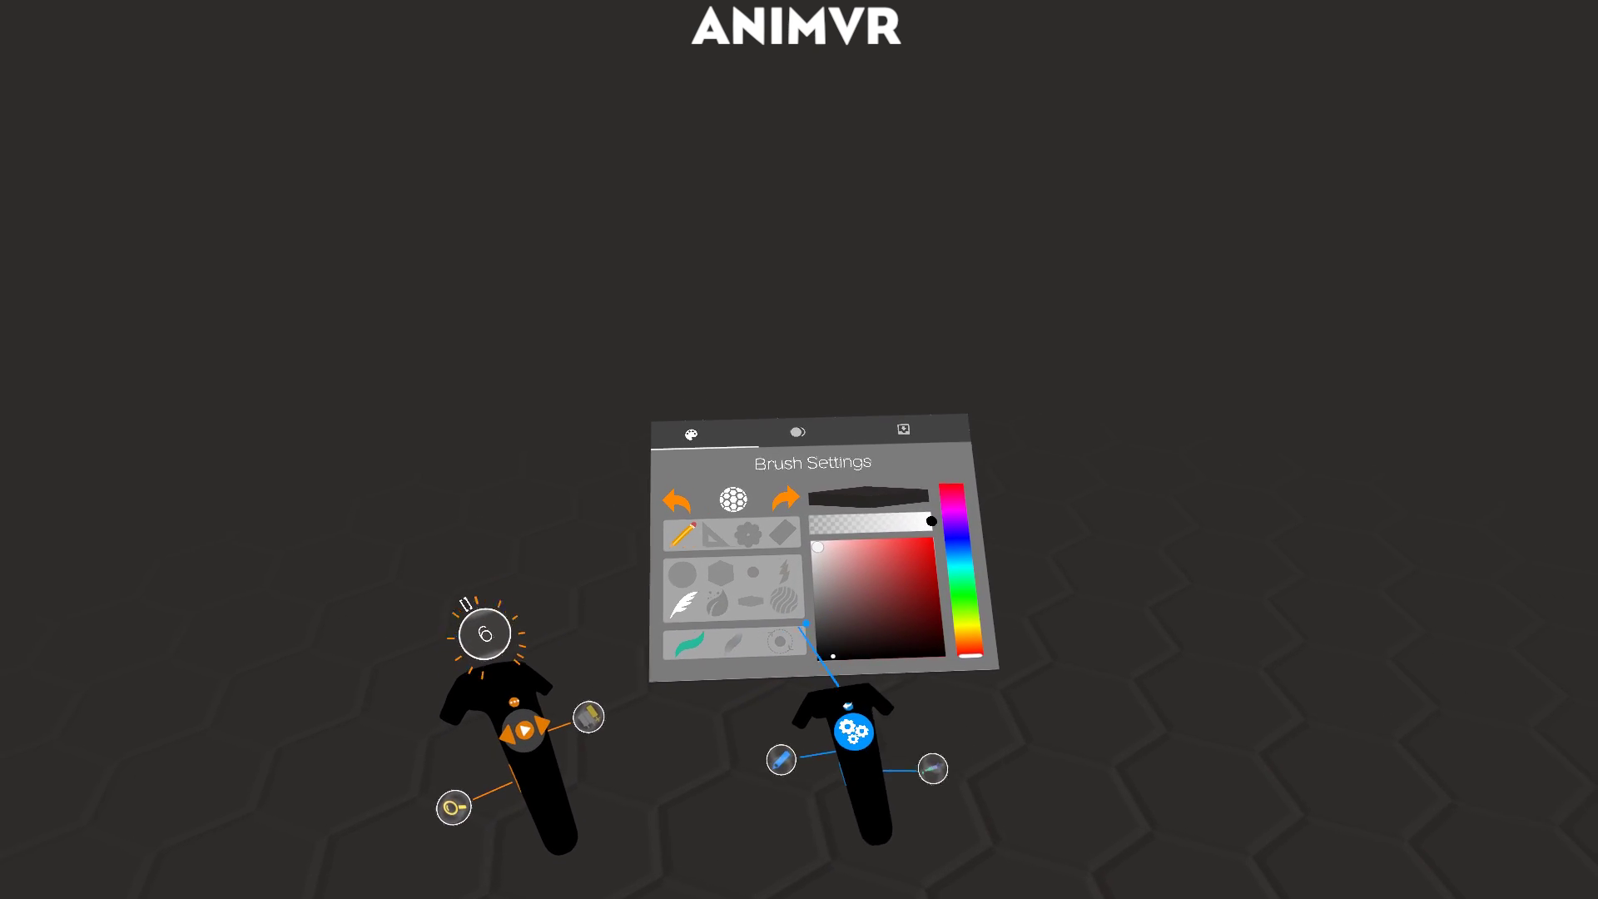
Select the leaf brush in dark blue and paint falling vertical strokes across the playing frames as a waterfall.
left_click(729, 604)
mouse_move(881, 596)
left_mouse_down()
mouse_move(818, 528)
mouse_move(781, 581)
left_mouse_up()
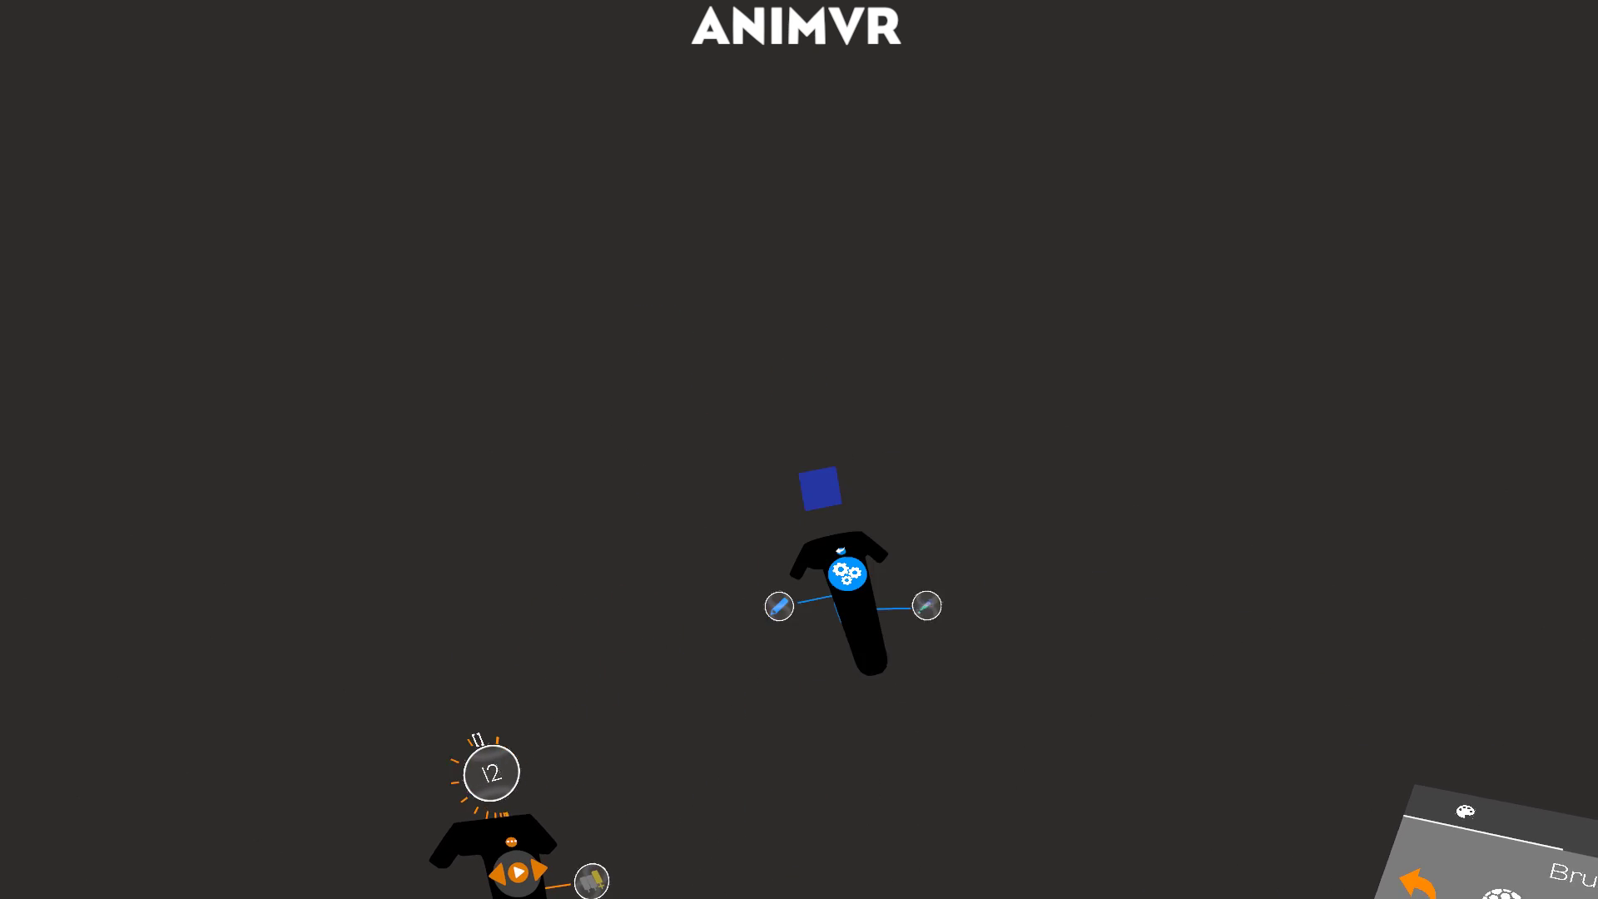
left_click_drag(785, 429, 783, 636)
left_click_drag(797, 545, 791, 785)
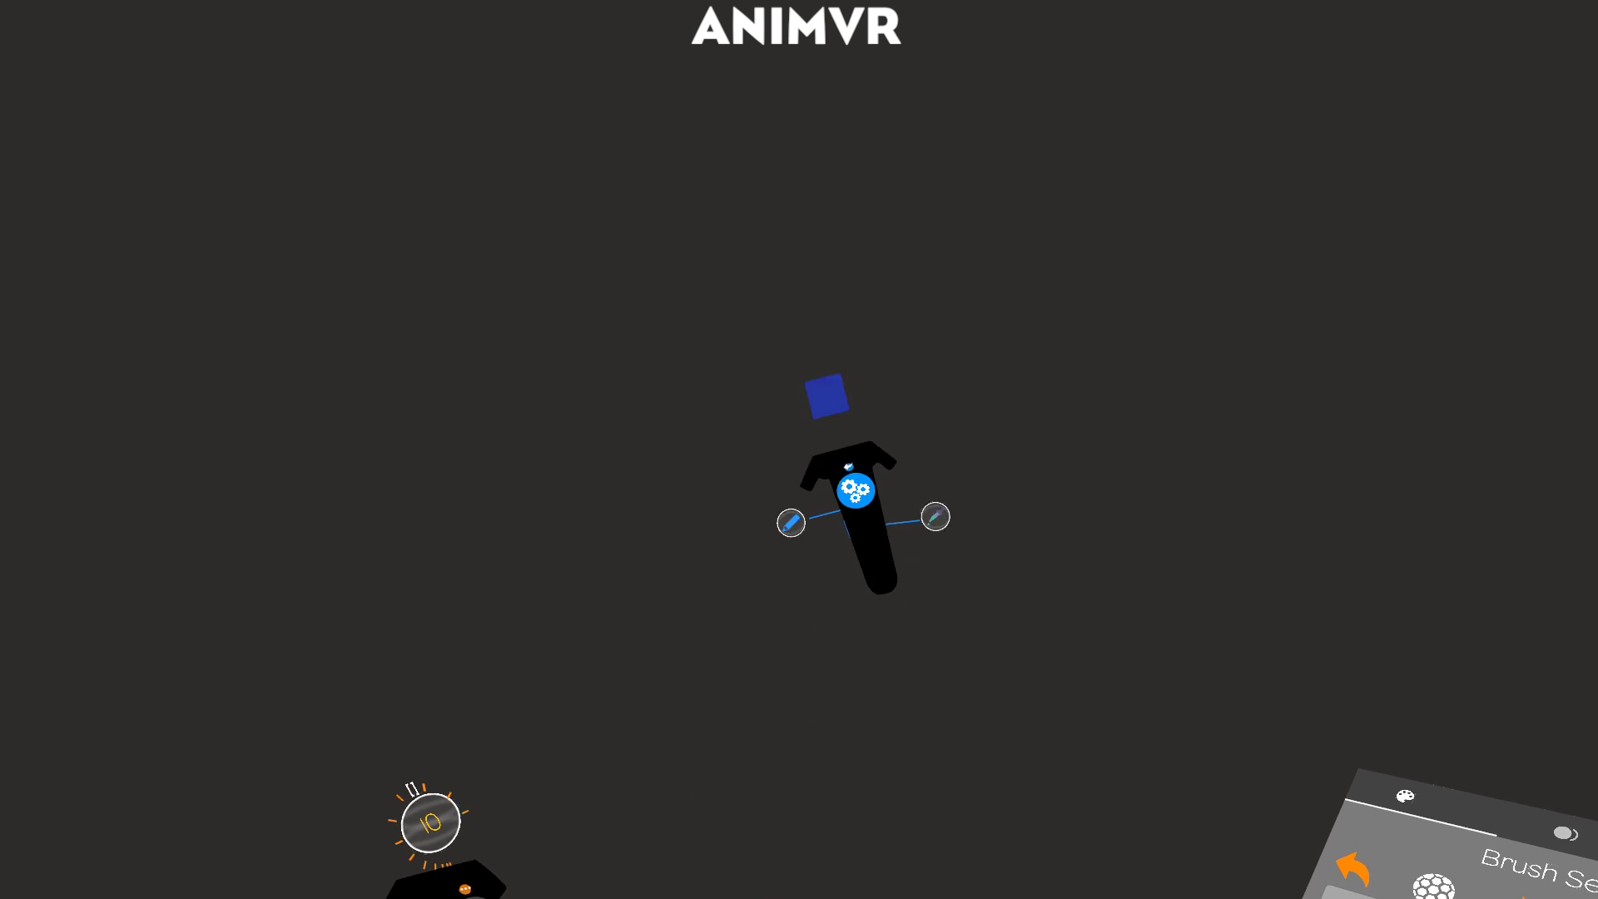
left_click_drag(823, 490, 819, 767)
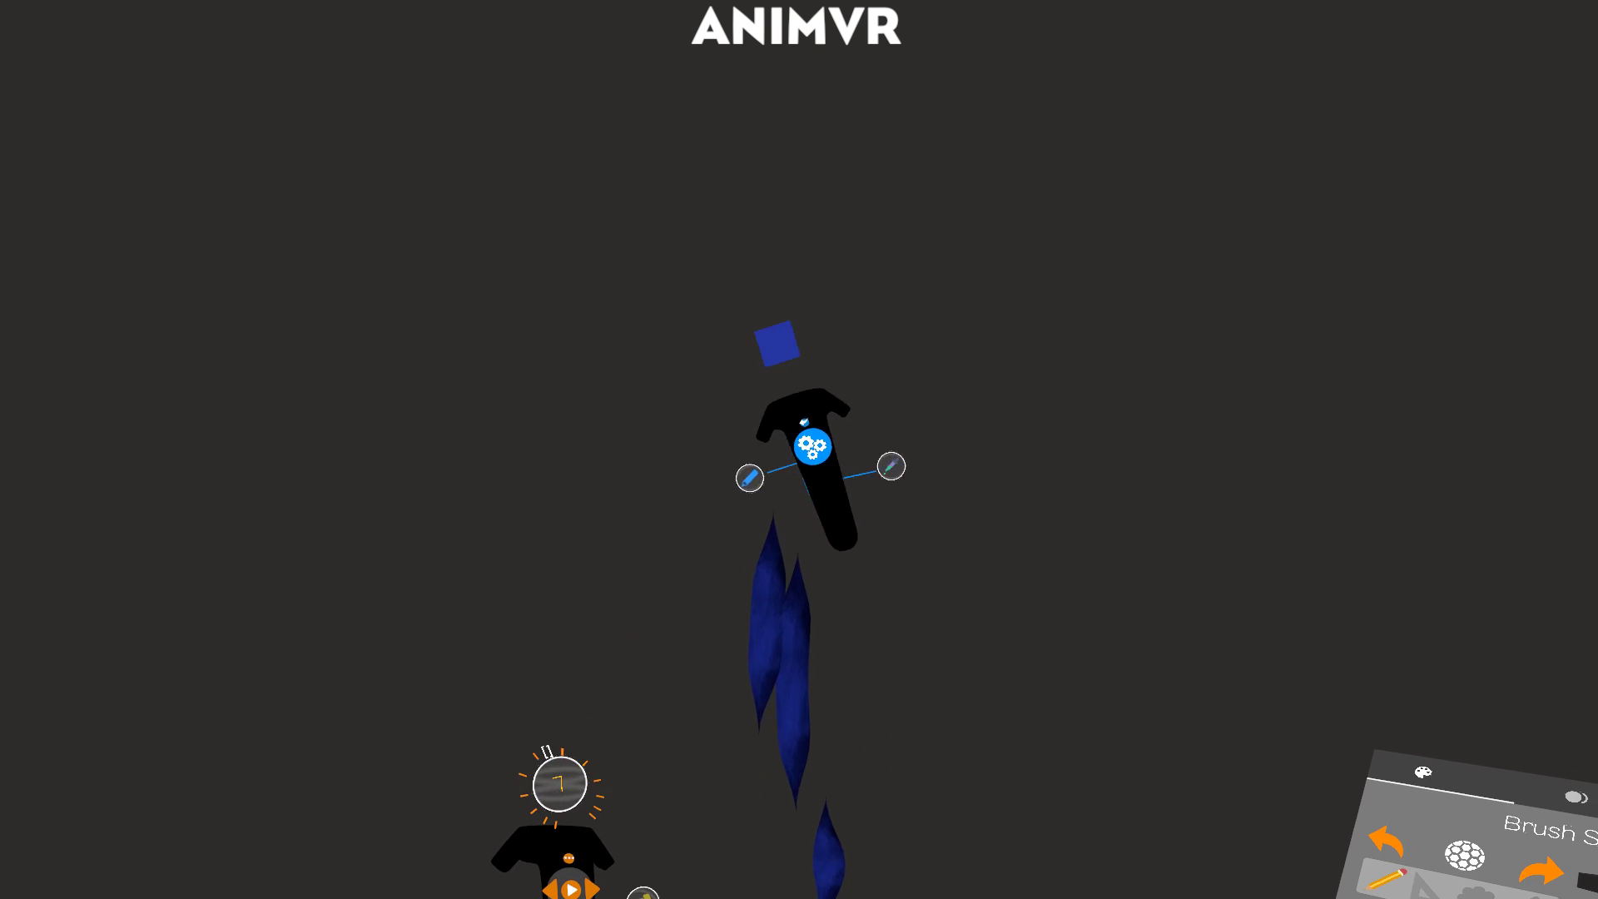
mouse_move(814, 314)
left_mouse_down()
mouse_move(806, 639)
mouse_move(829, 511)
mouse_move(820, 632)
left_mouse_up()
left_click_drag(745, 516, 742, 824)
left_click_drag(721, 358, 681, 760)
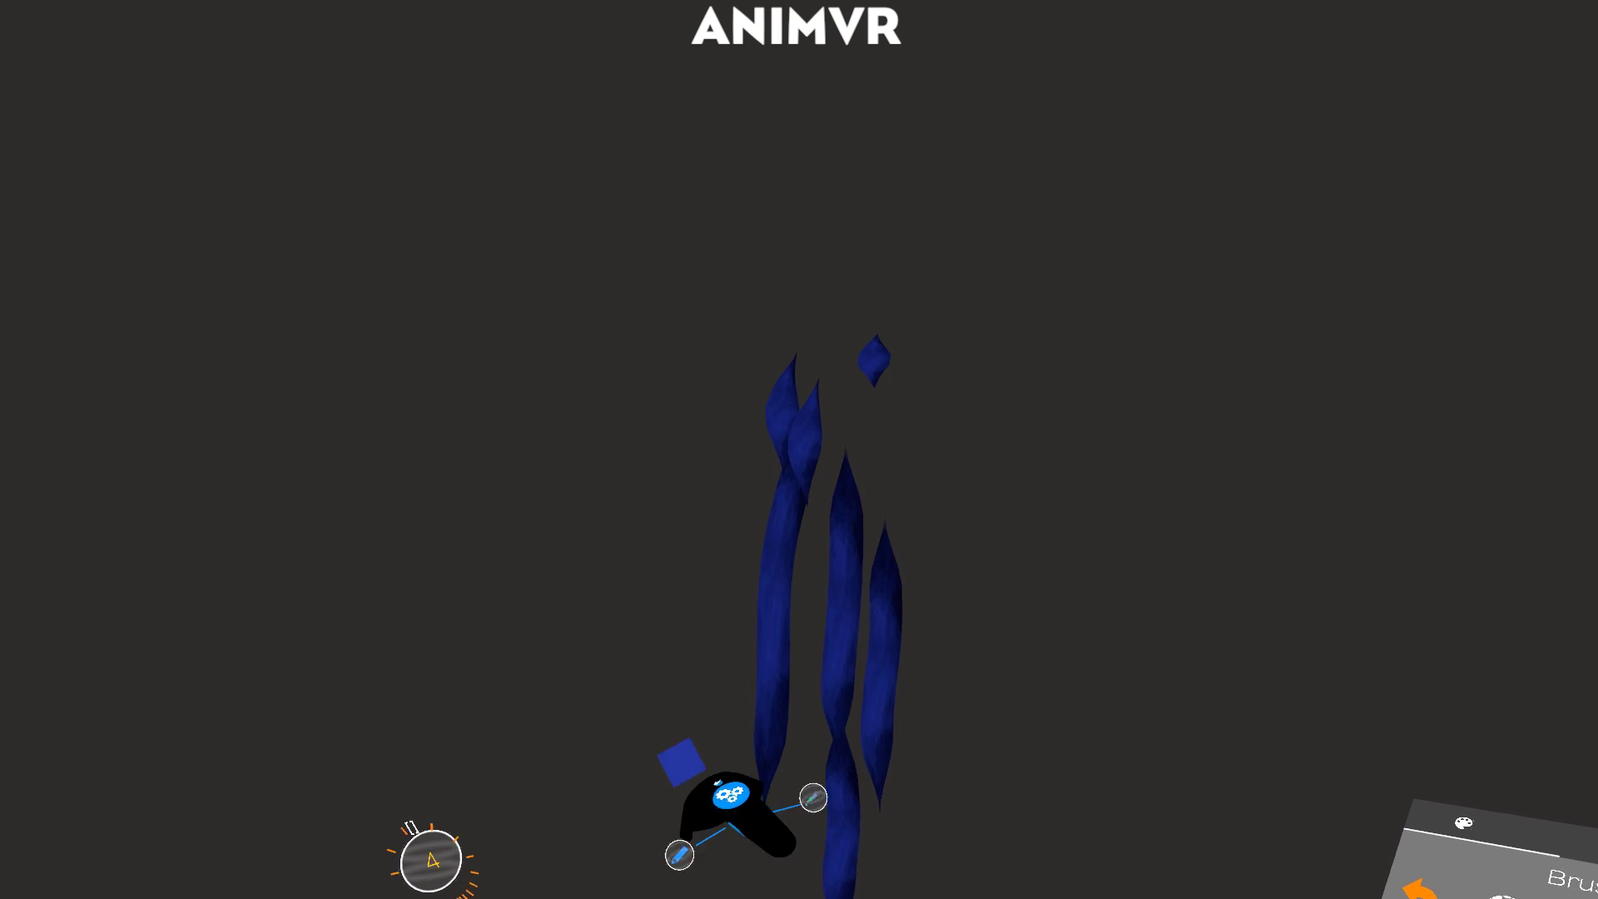
left_click_drag(748, 400, 733, 832)
mouse_move(813, 342)
left_mouse_down()
mouse_move(772, 878)
mouse_move(813, 442)
mouse_move(749, 801)
left_mouse_up()
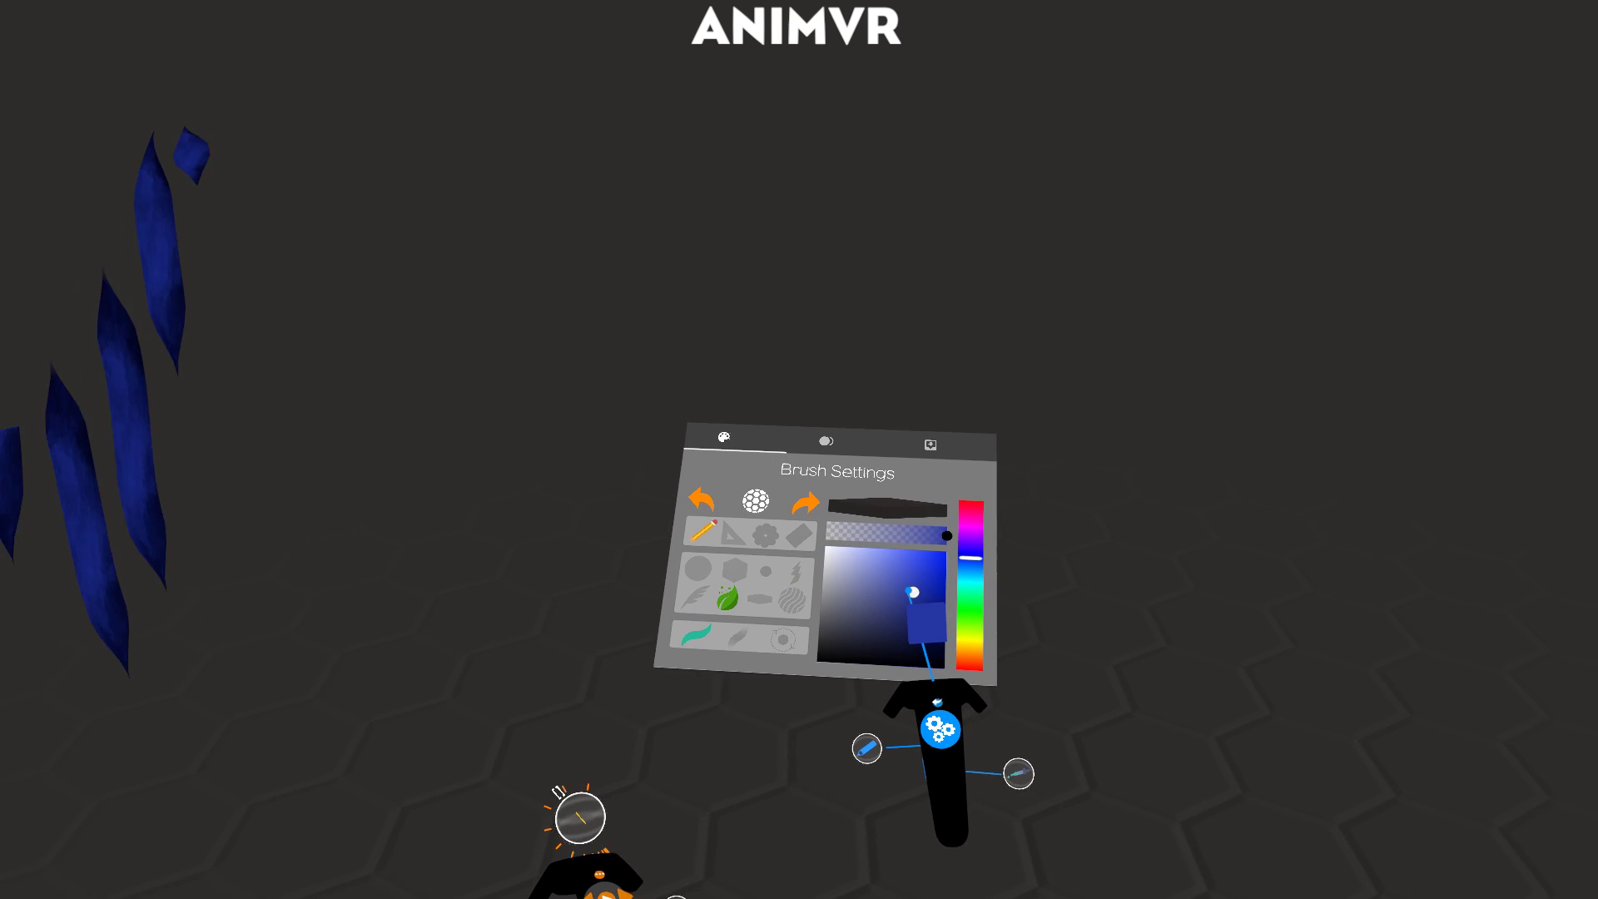
Add pale blue highlight strokes to the waterfall and create a new timeline.
mouse_move(917, 594)
left_mouse_down()
mouse_move(866, 603)
mouse_move(832, 552)
left_mouse_up()
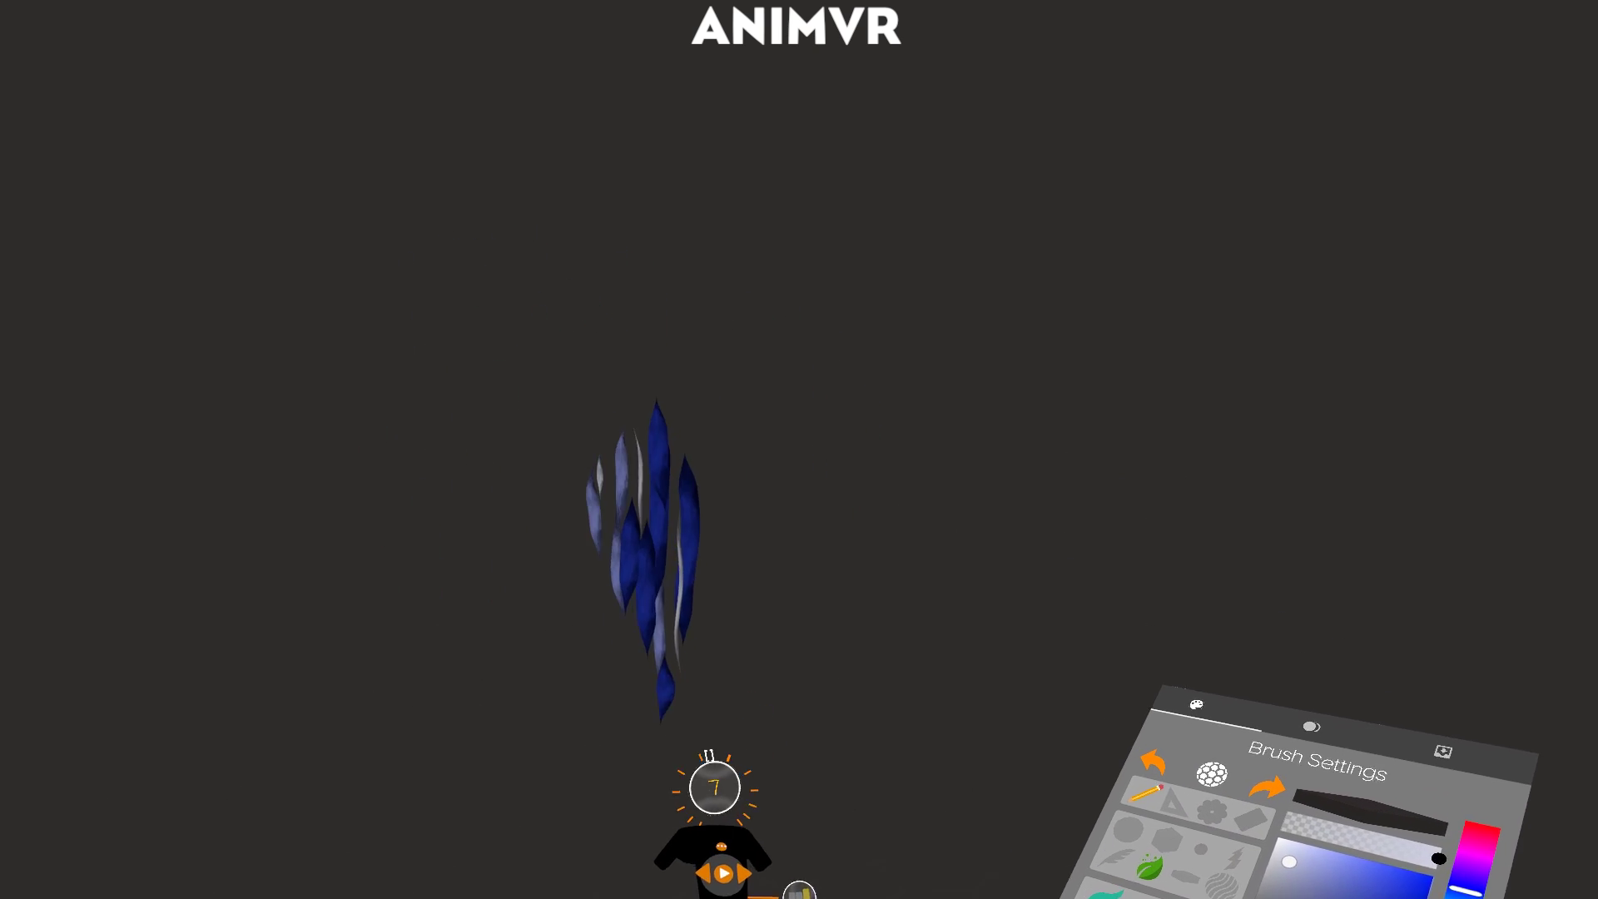
mouse_move(698, 387)
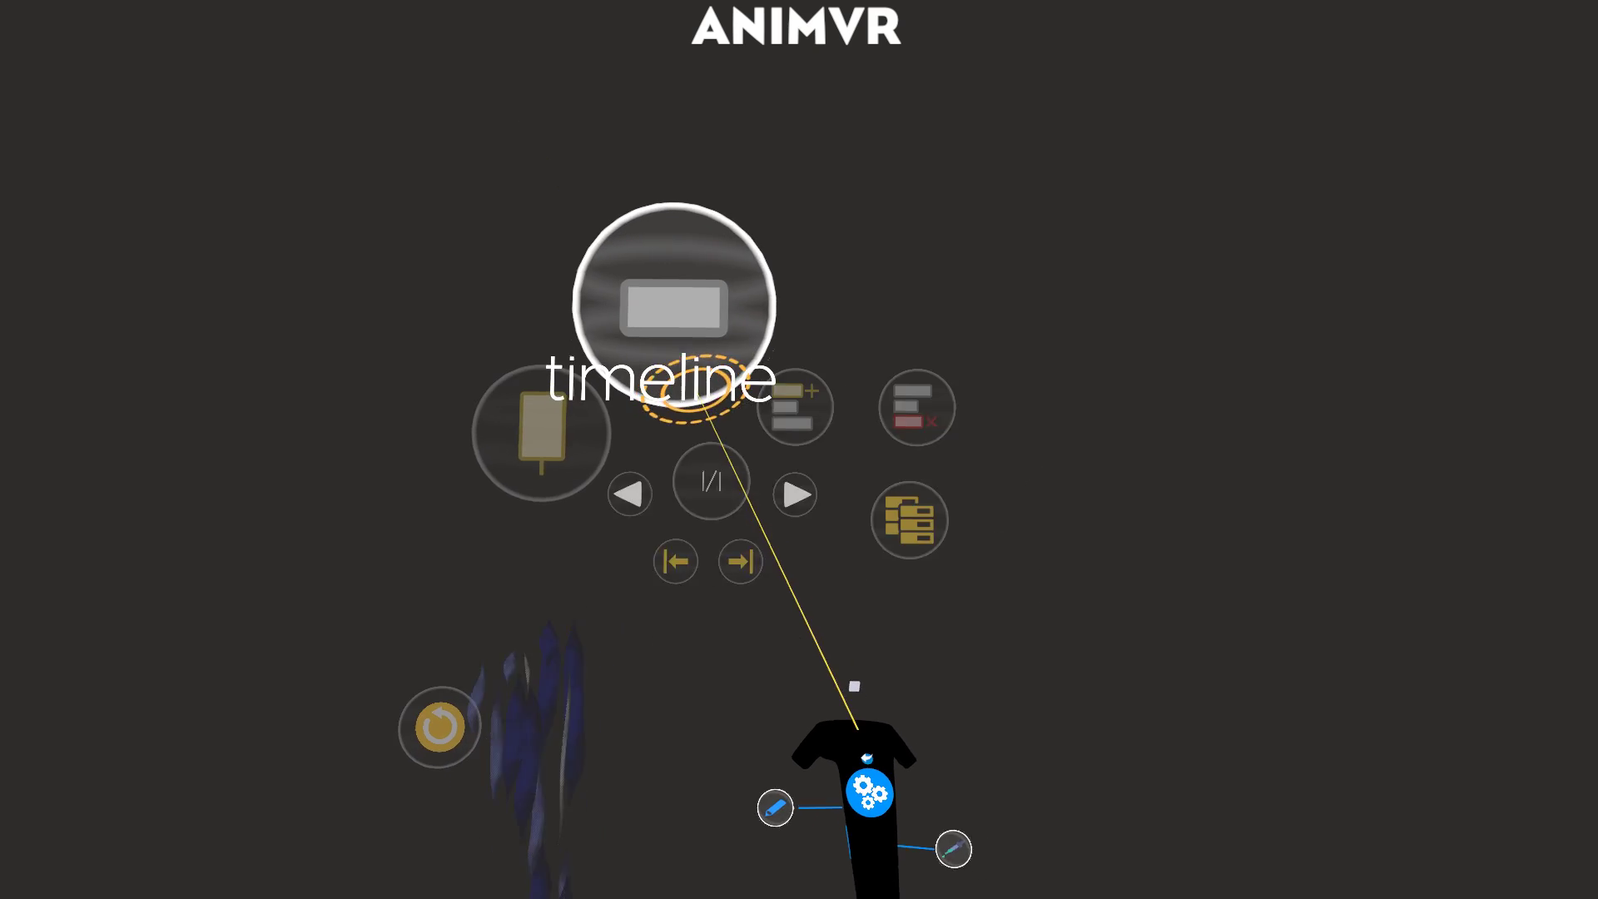
left_click(806, 408)
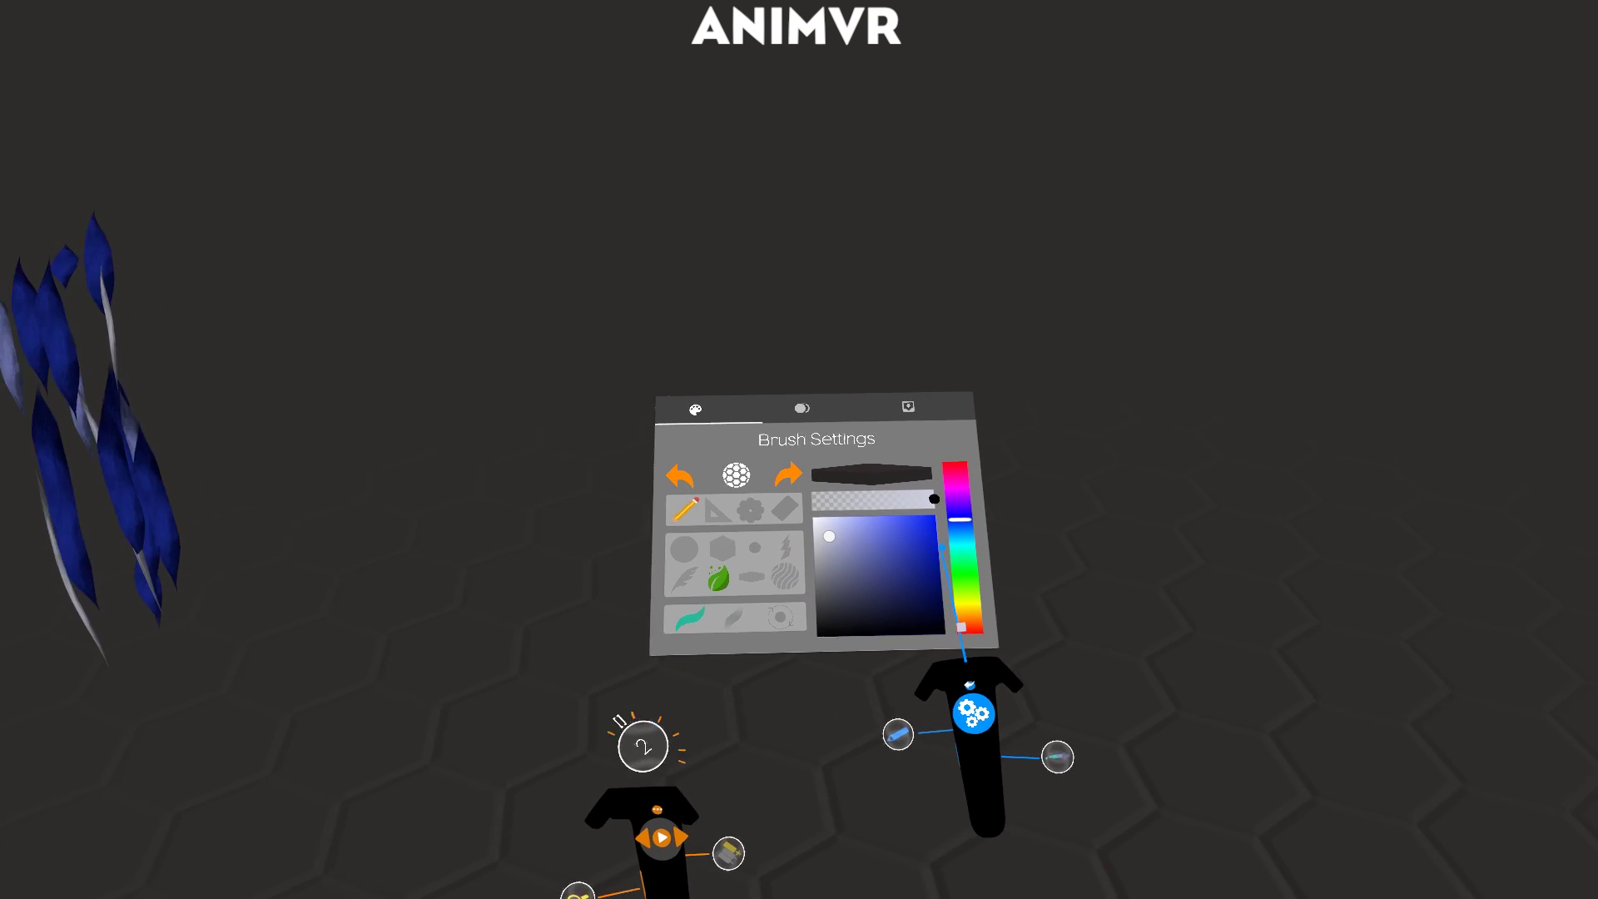
Paint dark blue horizontal strokes as water at the waterfall's foot on the second timeline and switch to the previous timeline.
left_click(818, 587)
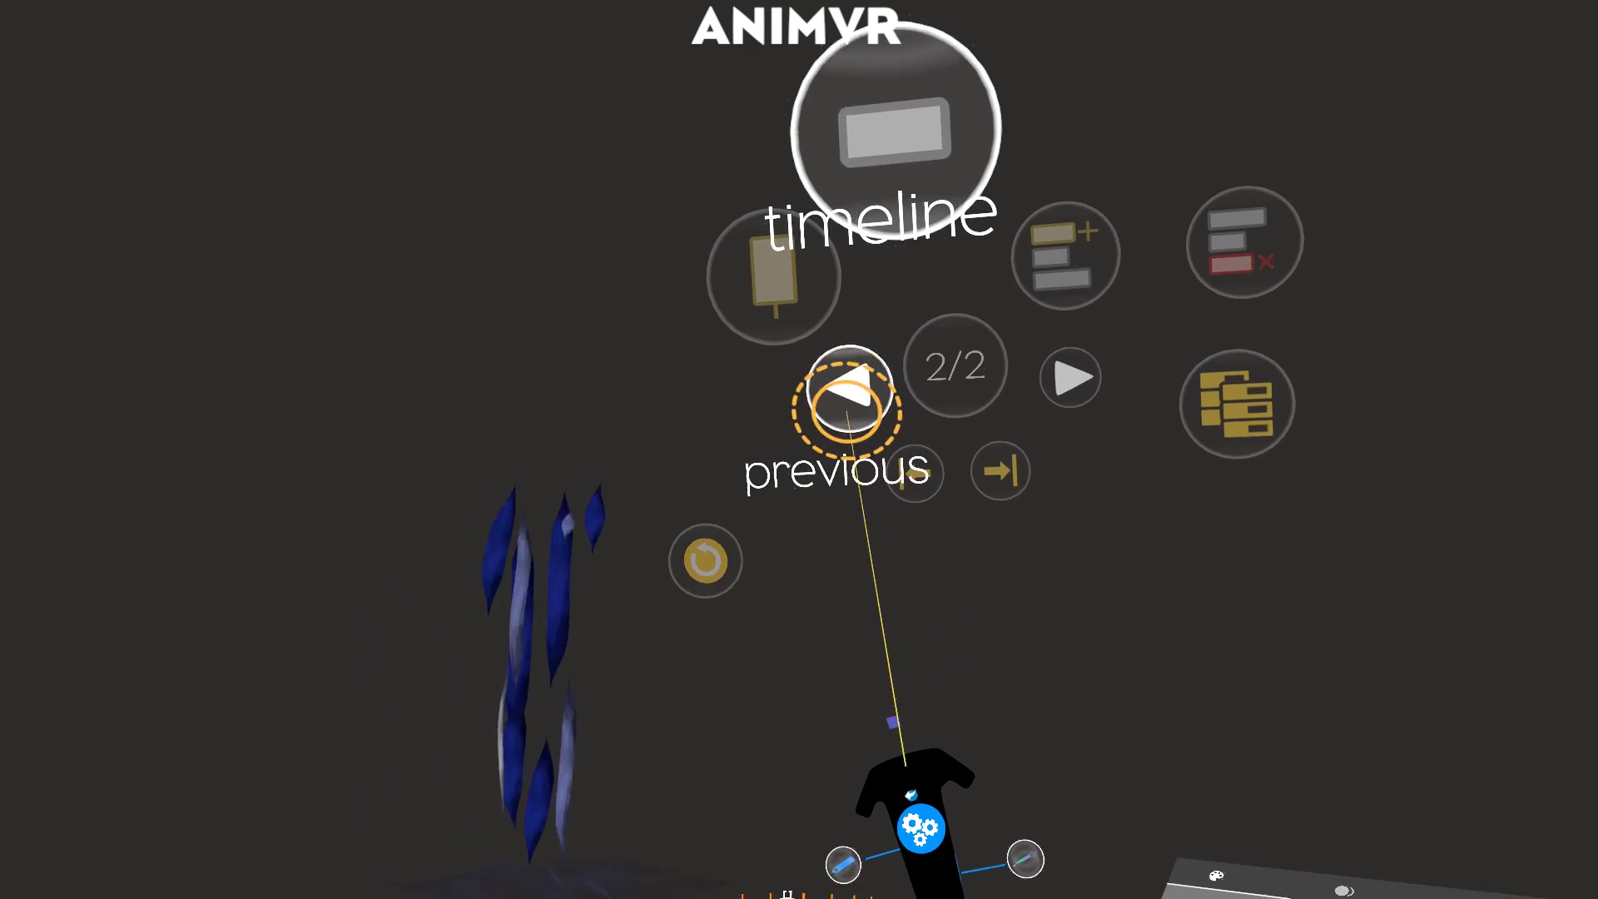
left_click(878, 354)
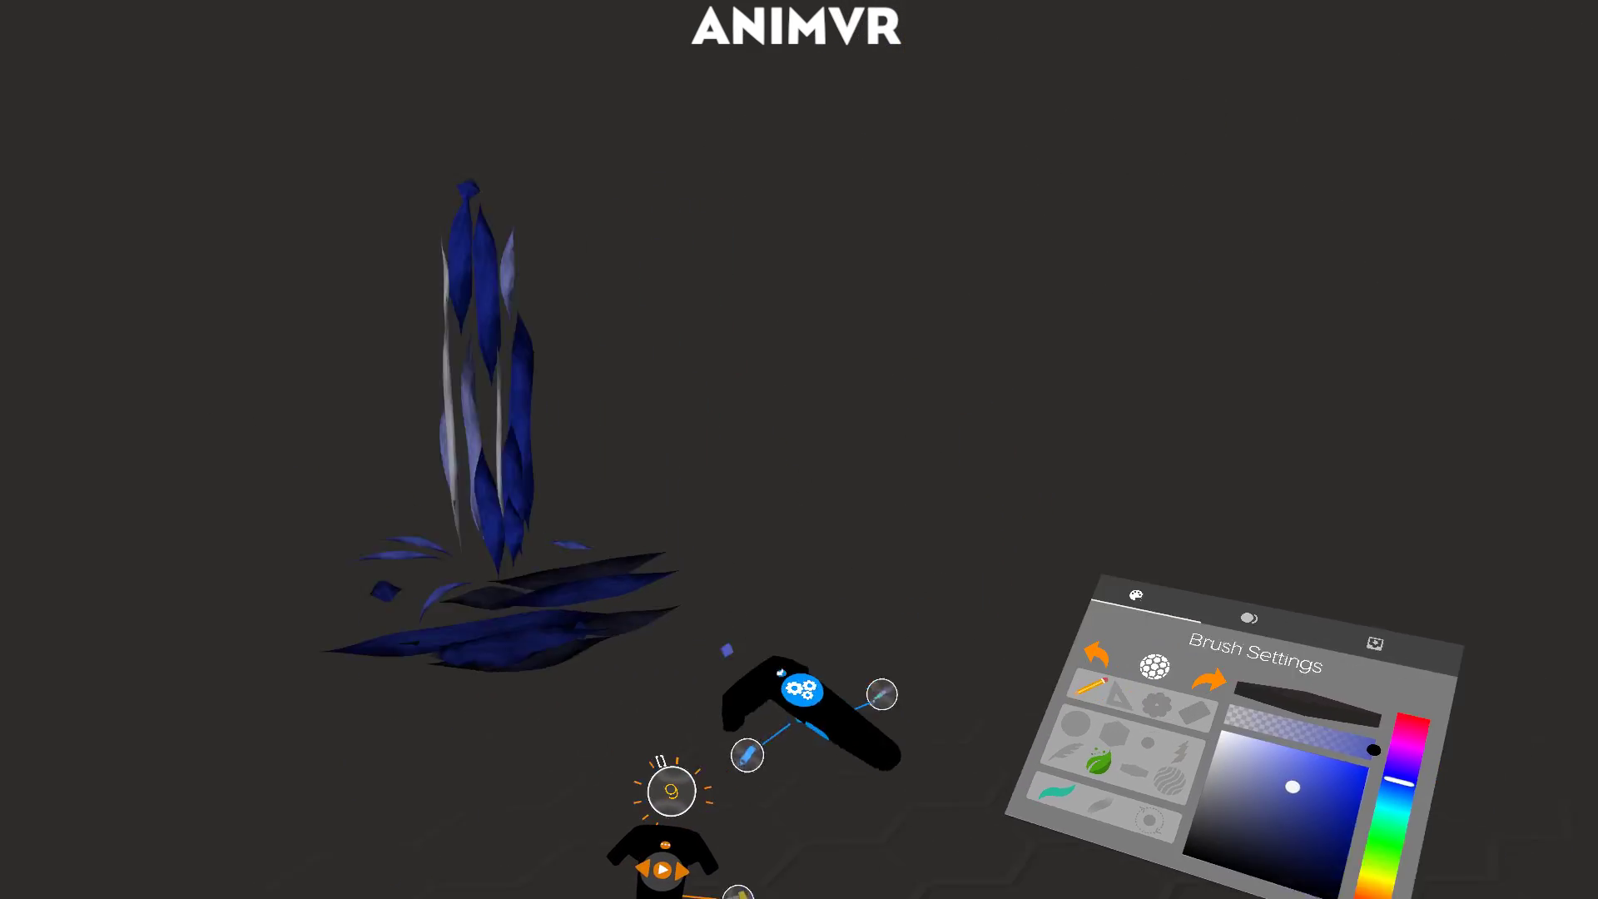
Select the lightning brush in bright red and paint rising flame strokes beside the waterfall.
left_click_drag(870, 575, 818, 641)
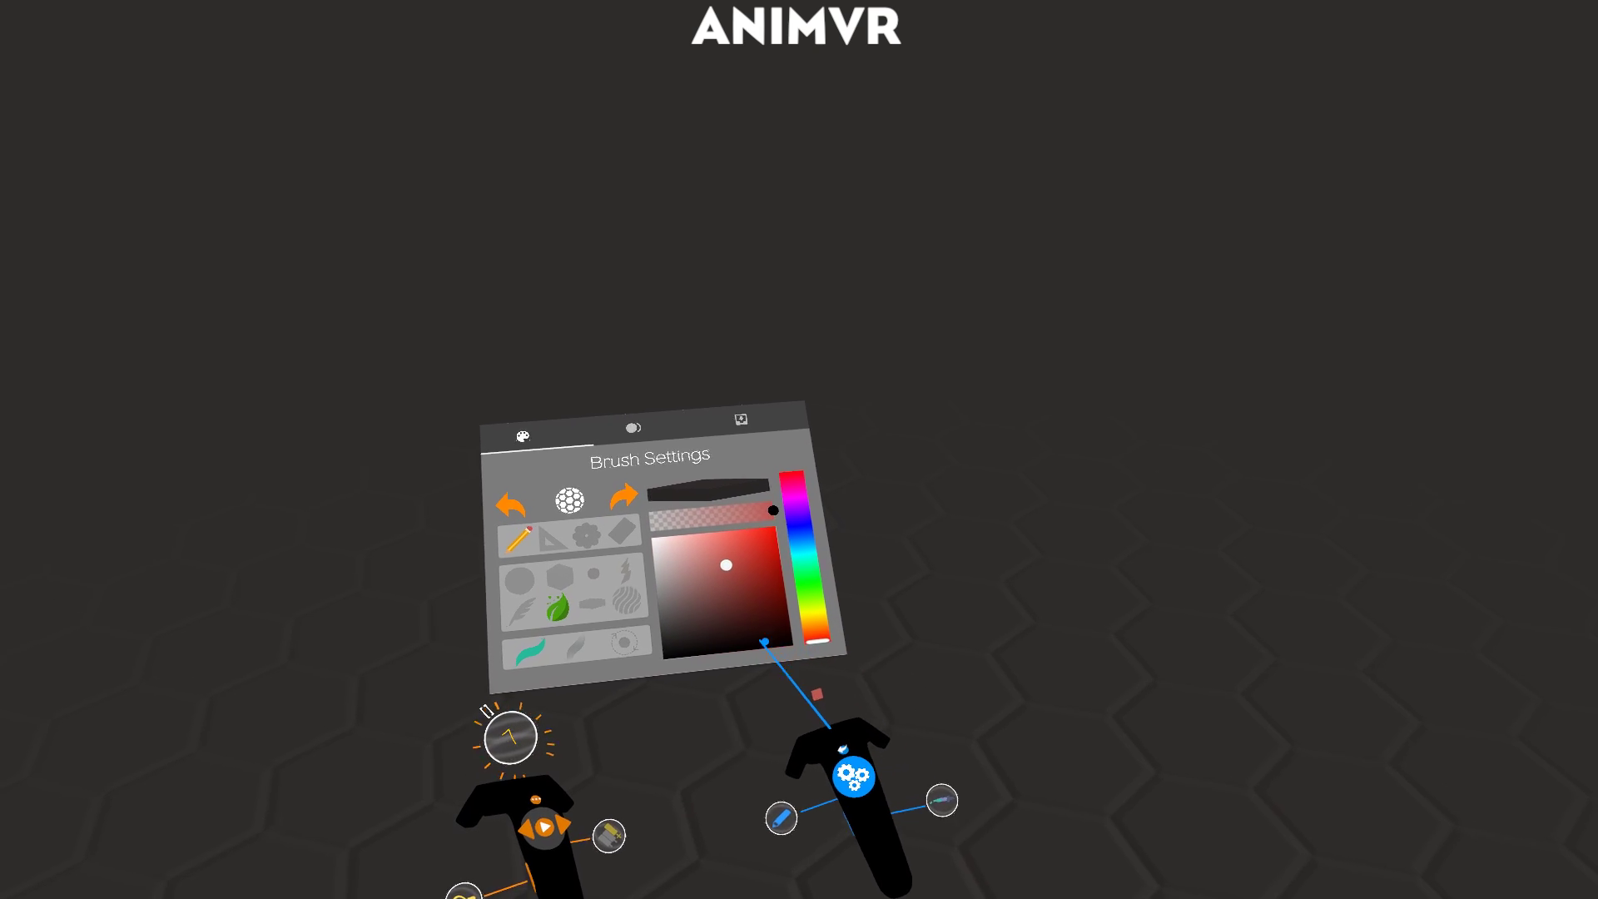
left_click(740, 578)
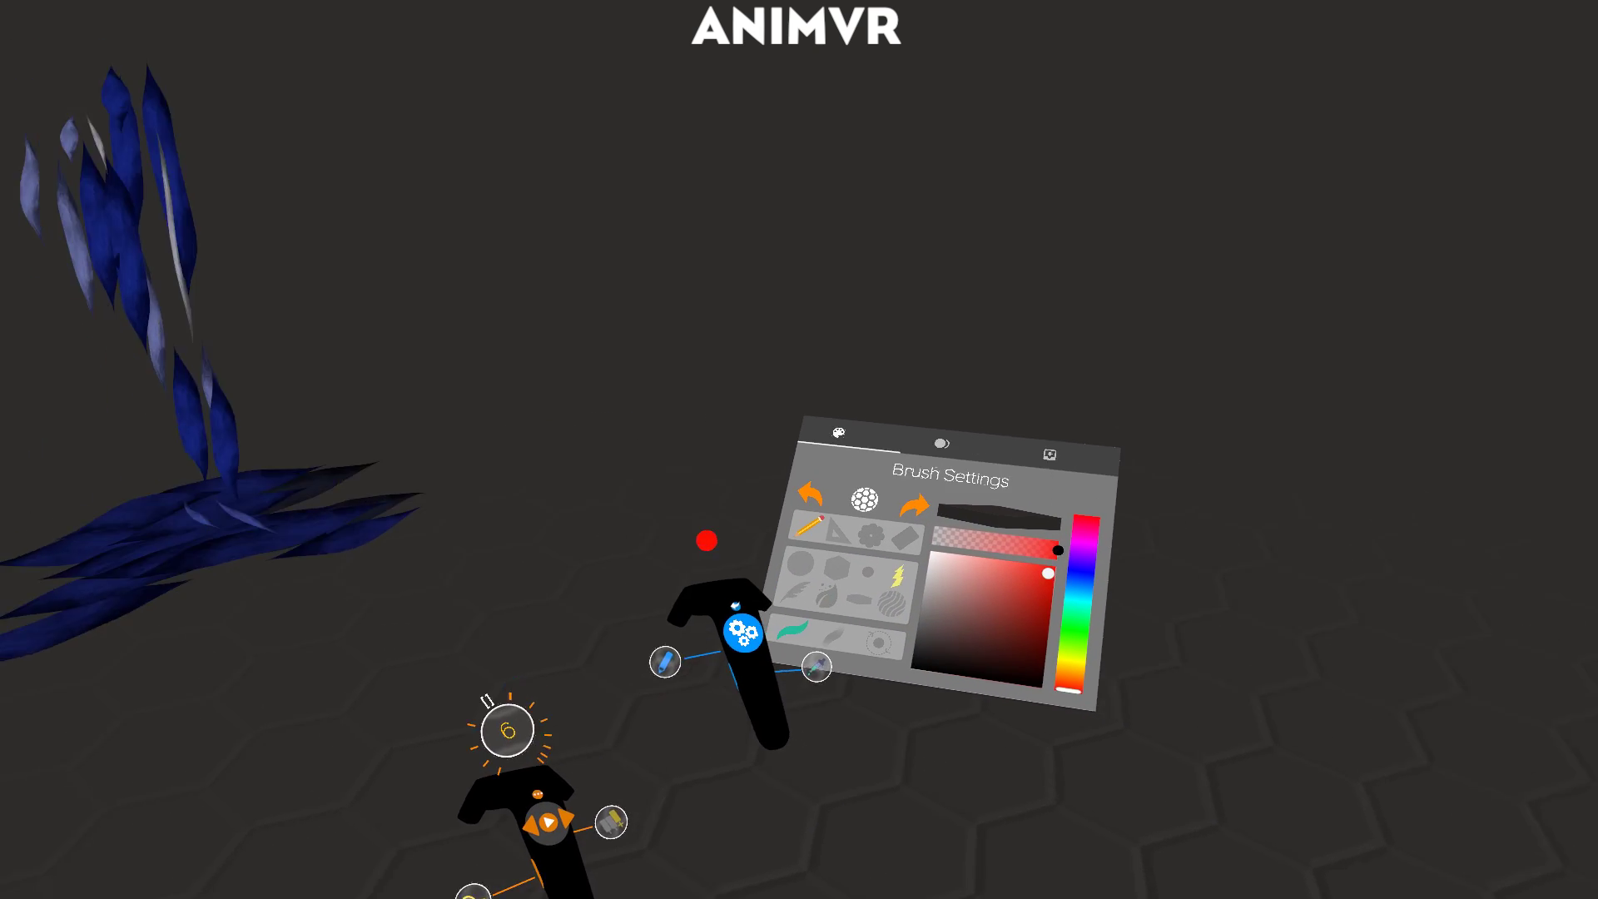
mouse_move(692, 746)
left_mouse_down()
mouse_move(678, 636)
mouse_move(856, 308)
mouse_move(851, 279)
left_mouse_up()
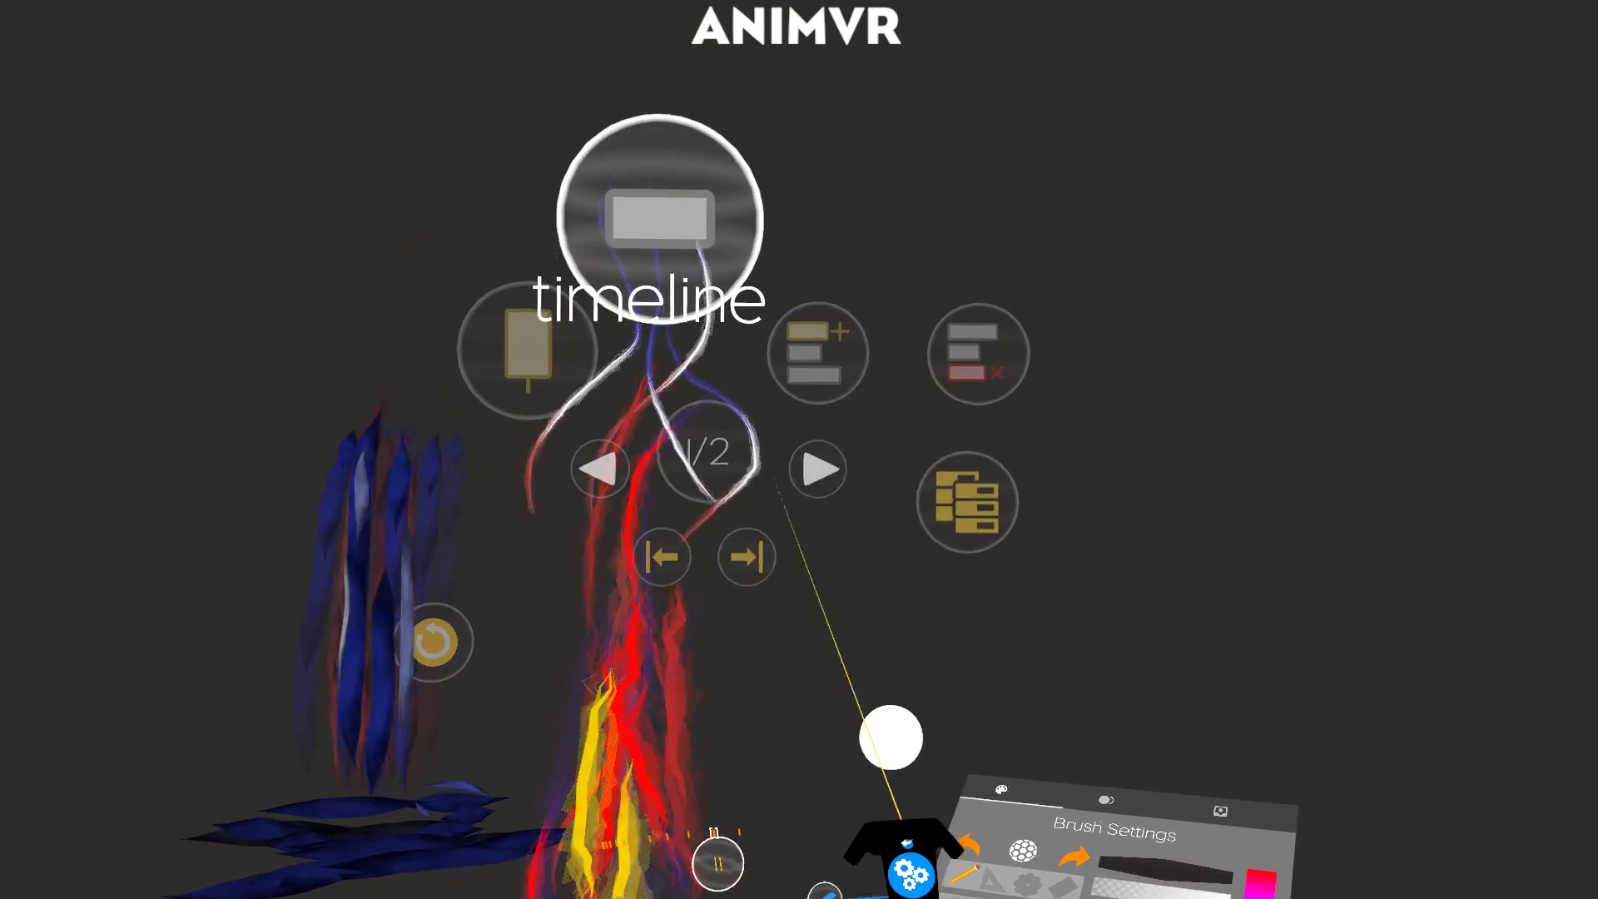
mouse_move(666, 406)
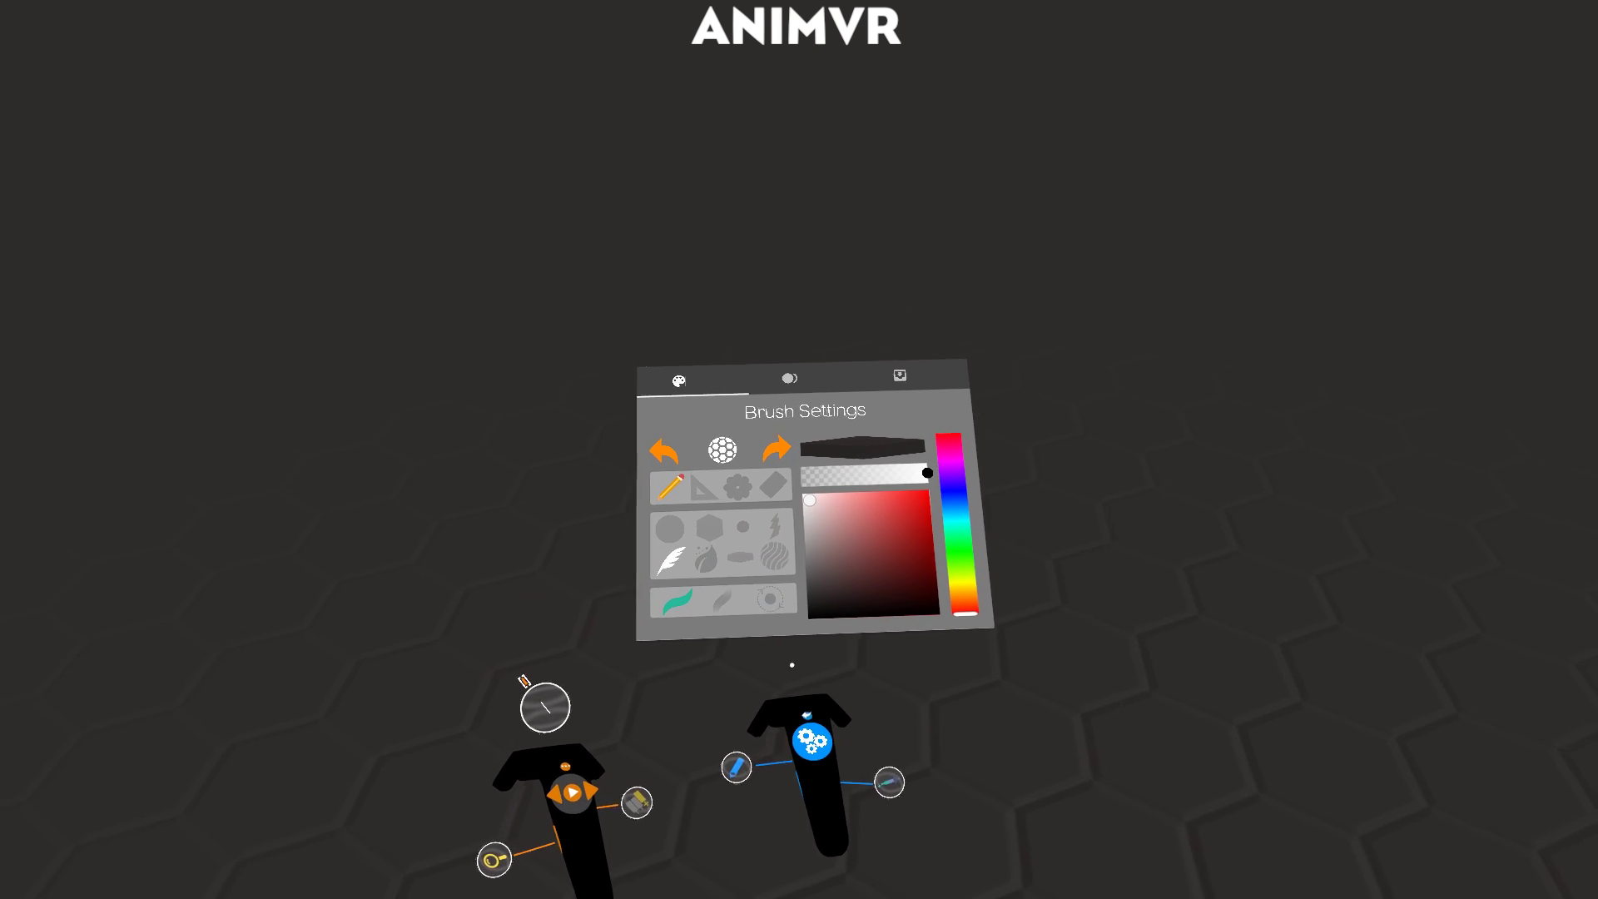
Apply a picked colour to the scene background, making it a muted rose.
left_click(851, 582)
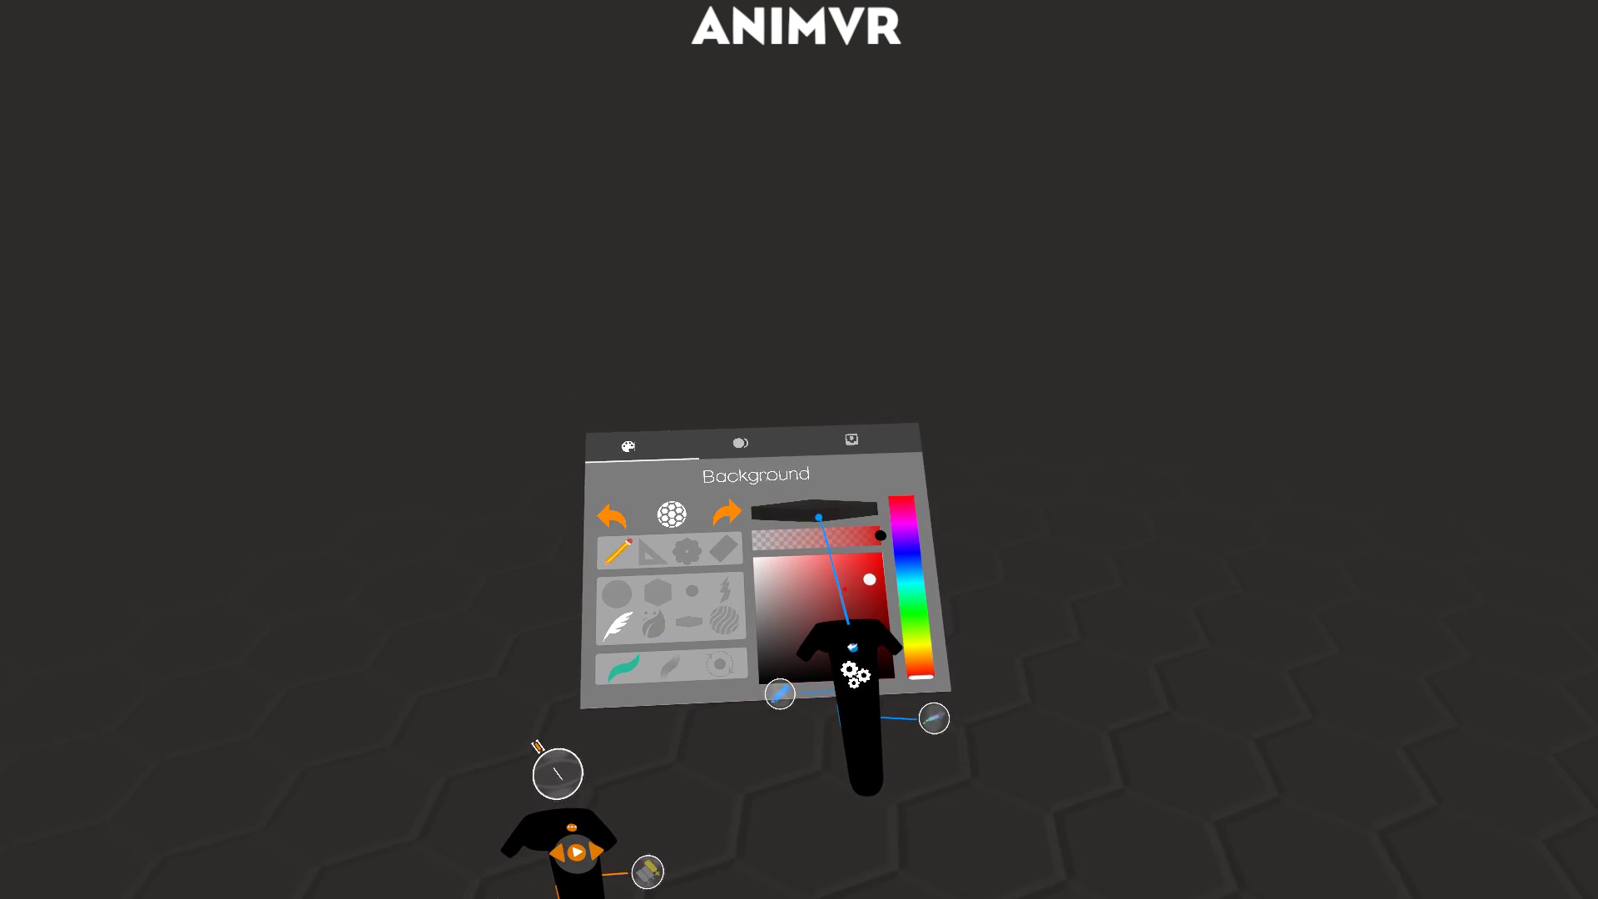
left_click(819, 518)
left_click(840, 645)
left_click(870, 573)
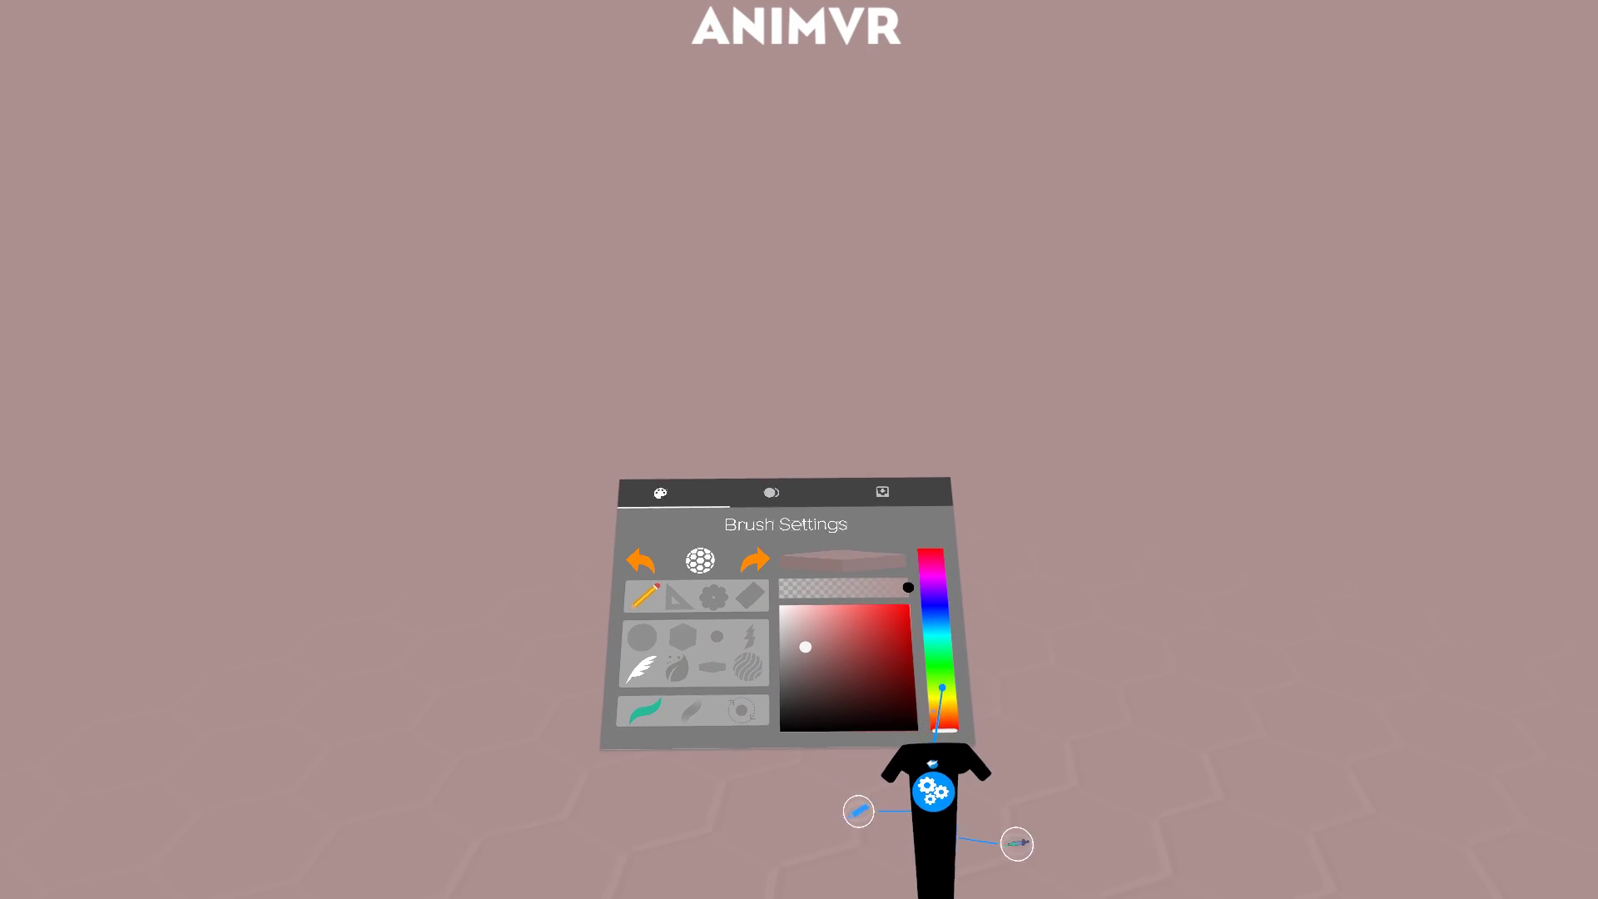
left_click(886, 607)
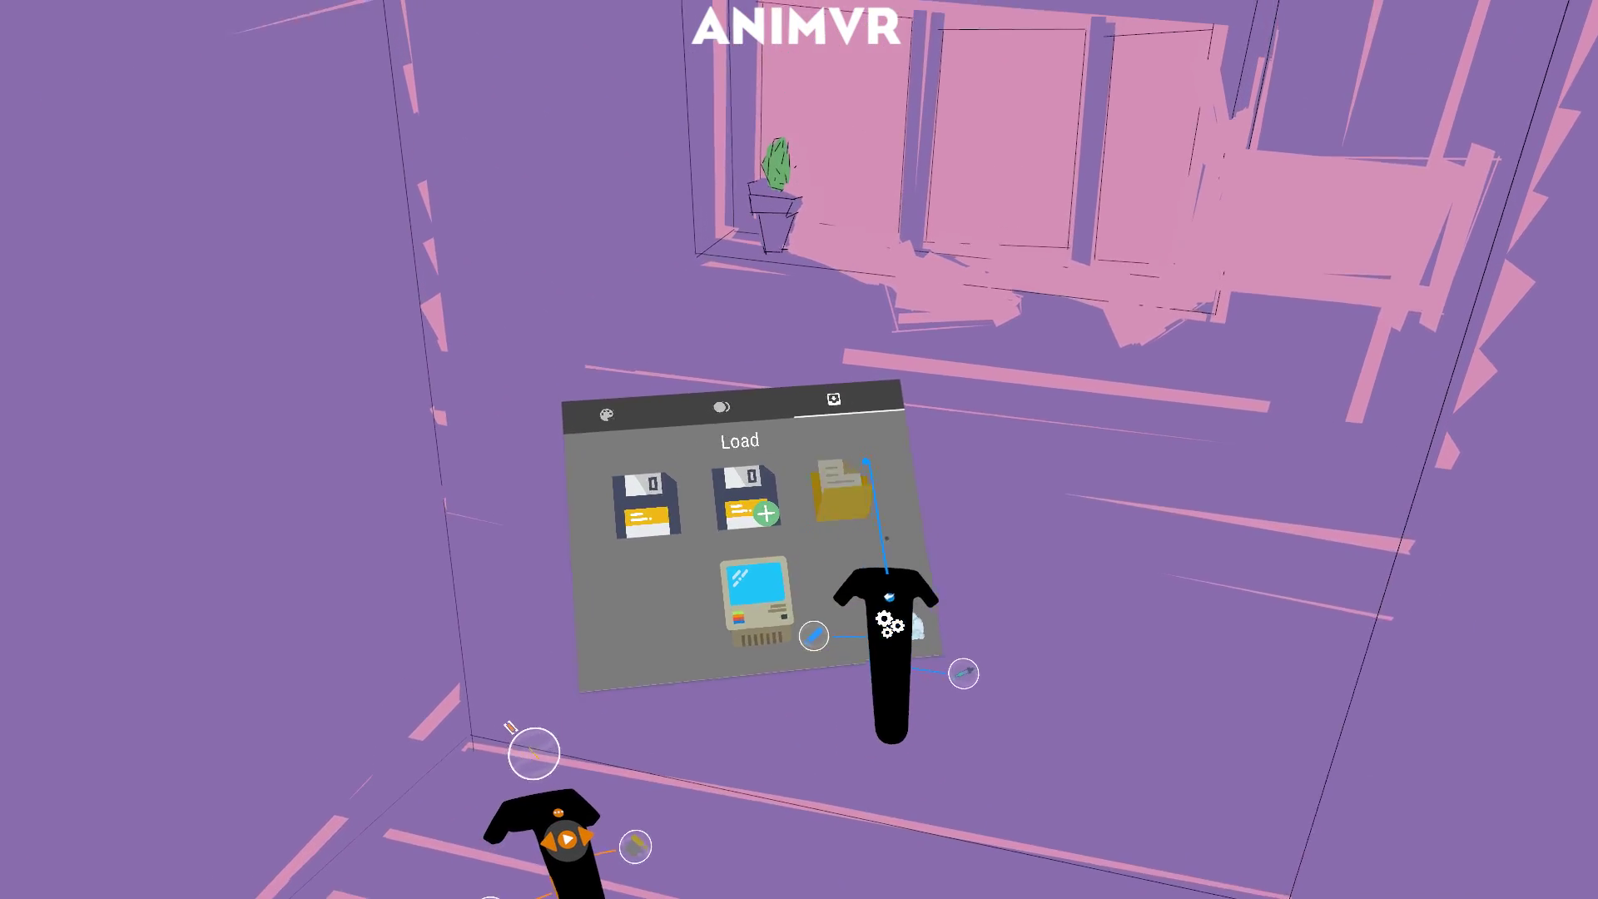
Bring up the camera viewfinder and aim it at the window in the purple and pink room.
left_click(743, 641)
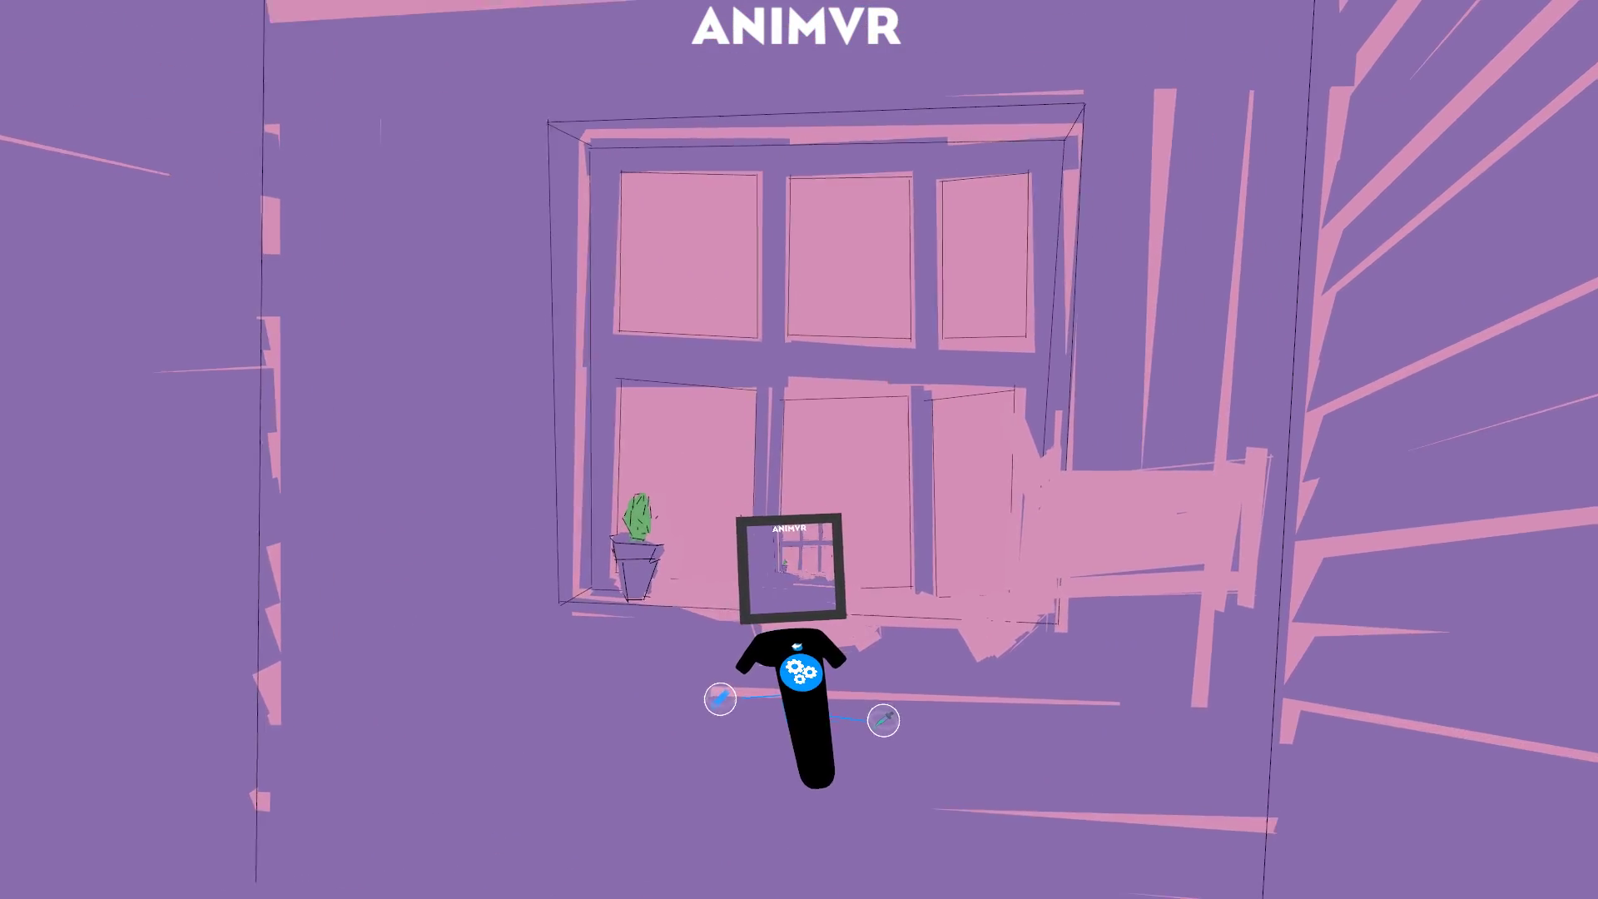
left_click(782, 608)
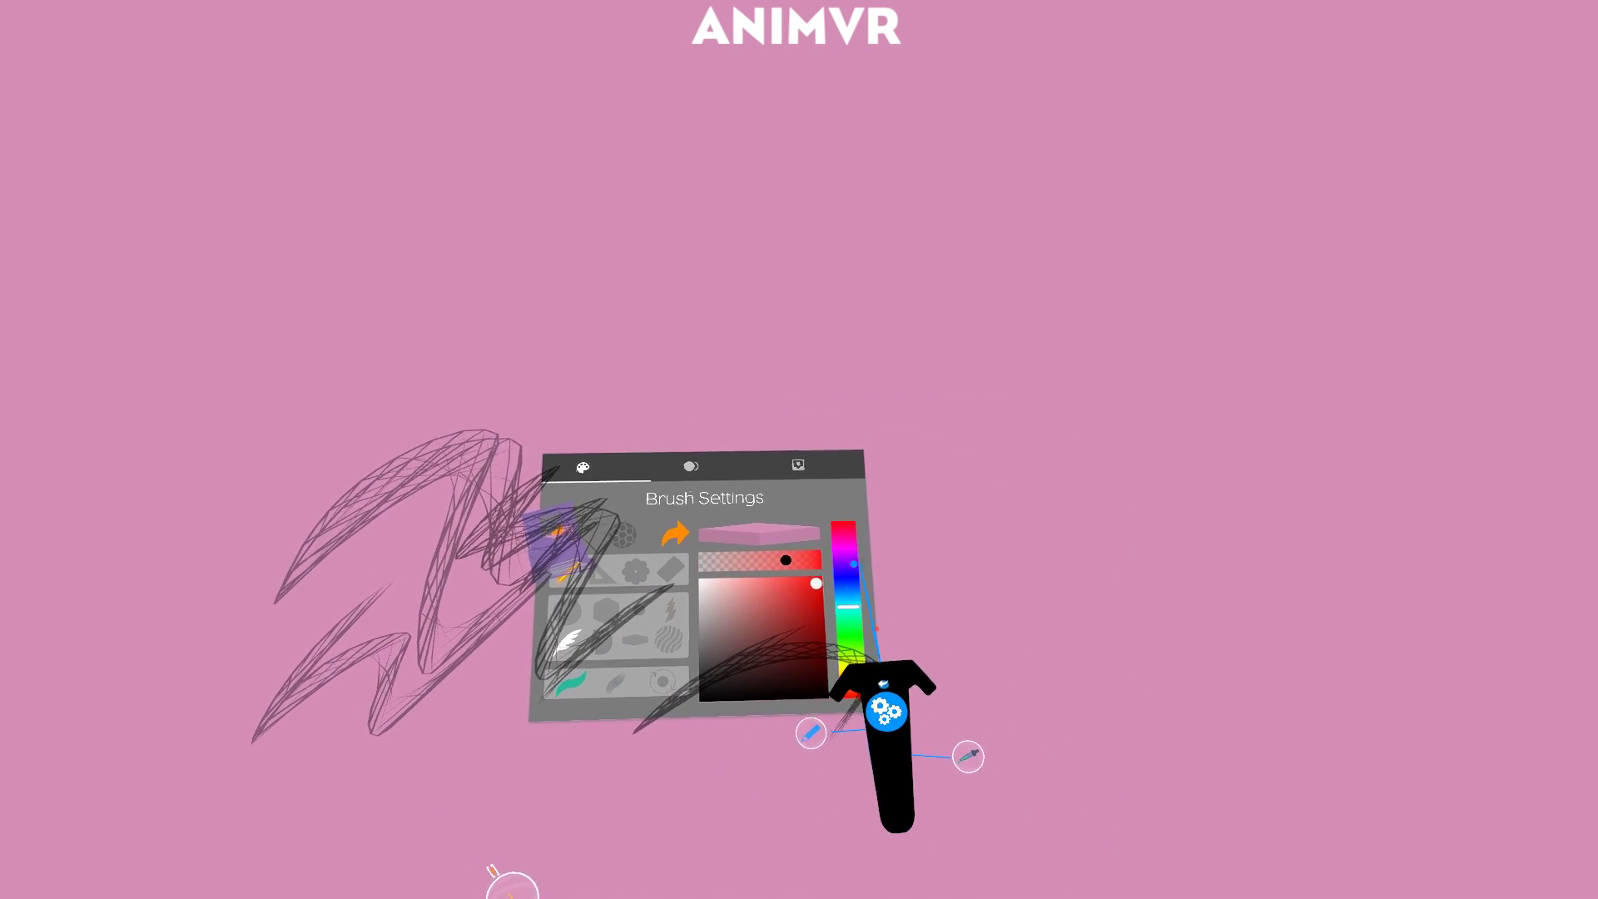
Pick a vivid violet and apply it to the scene background behind the black scribbles.
left_click(840, 571)
left_click(759, 546)
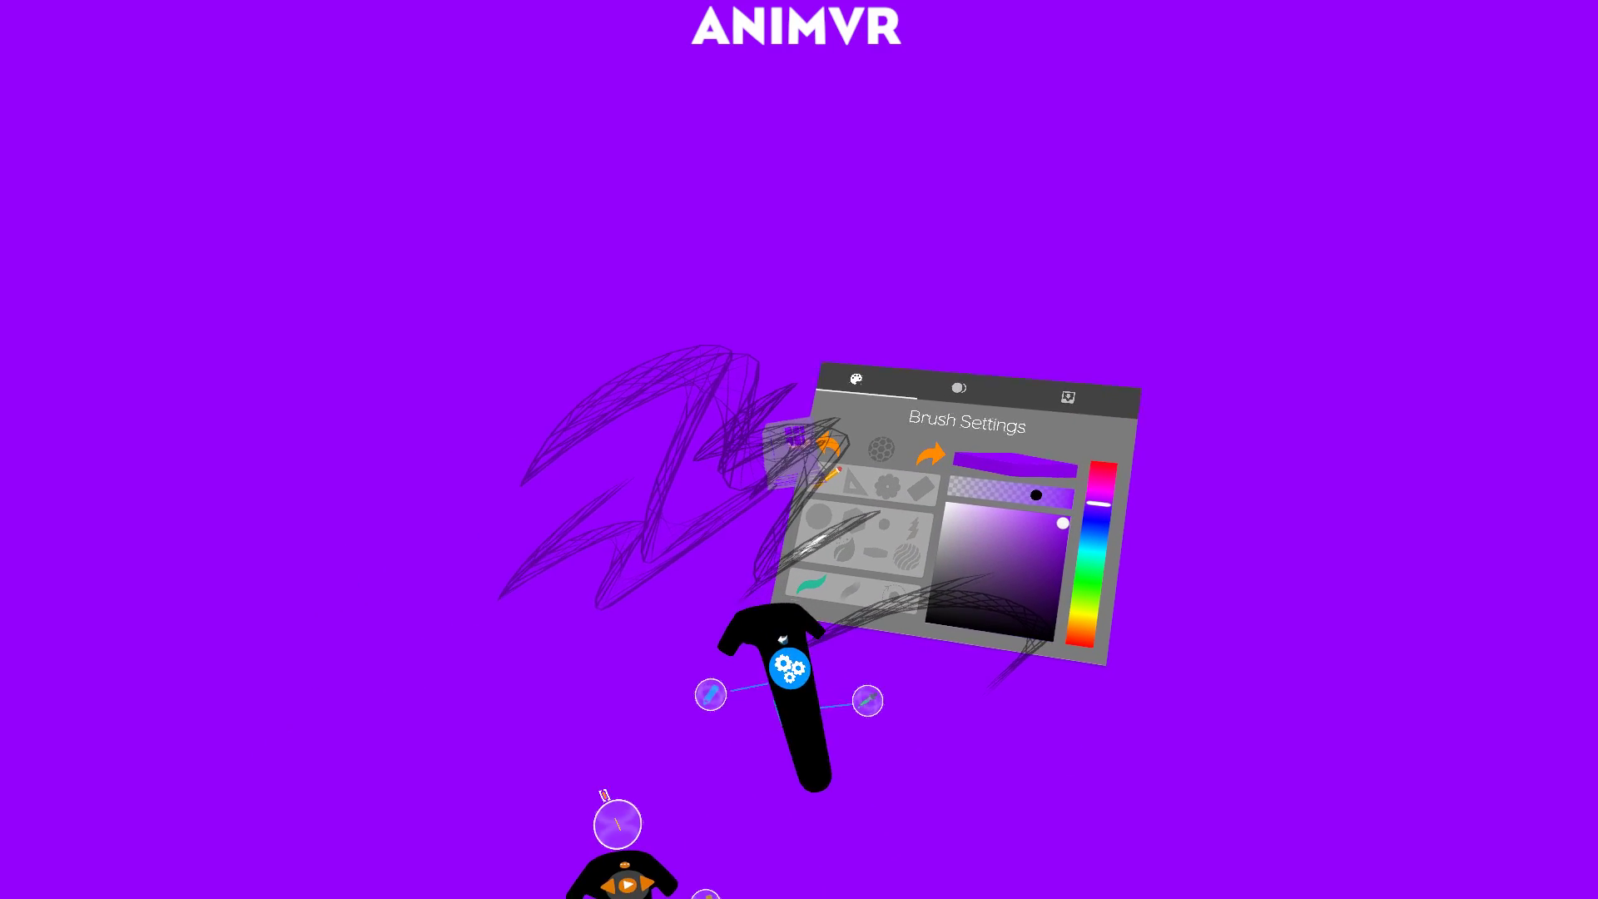